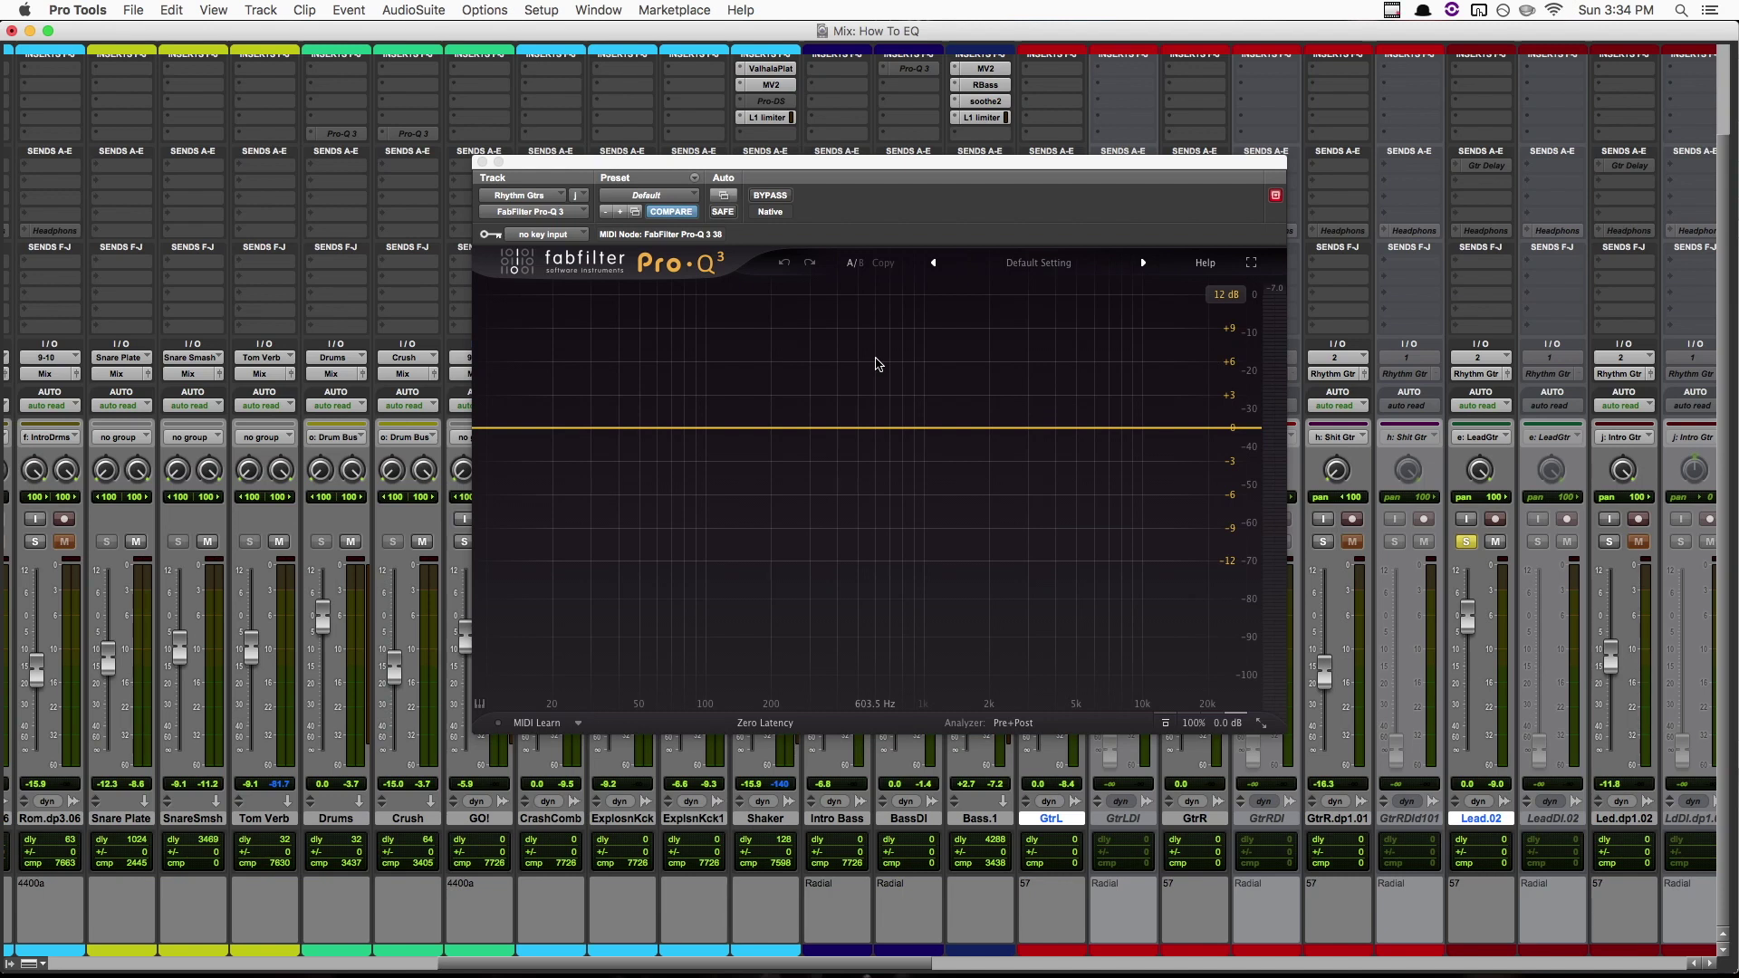
Add a narrow bell band on the Rhythm Gtrs EQ and sweep it to about 1347 Hz with about 10.5 dB of boost
click(876, 364)
drag(834, 426, 834, 375)
scroll(835, 374, up, 8)
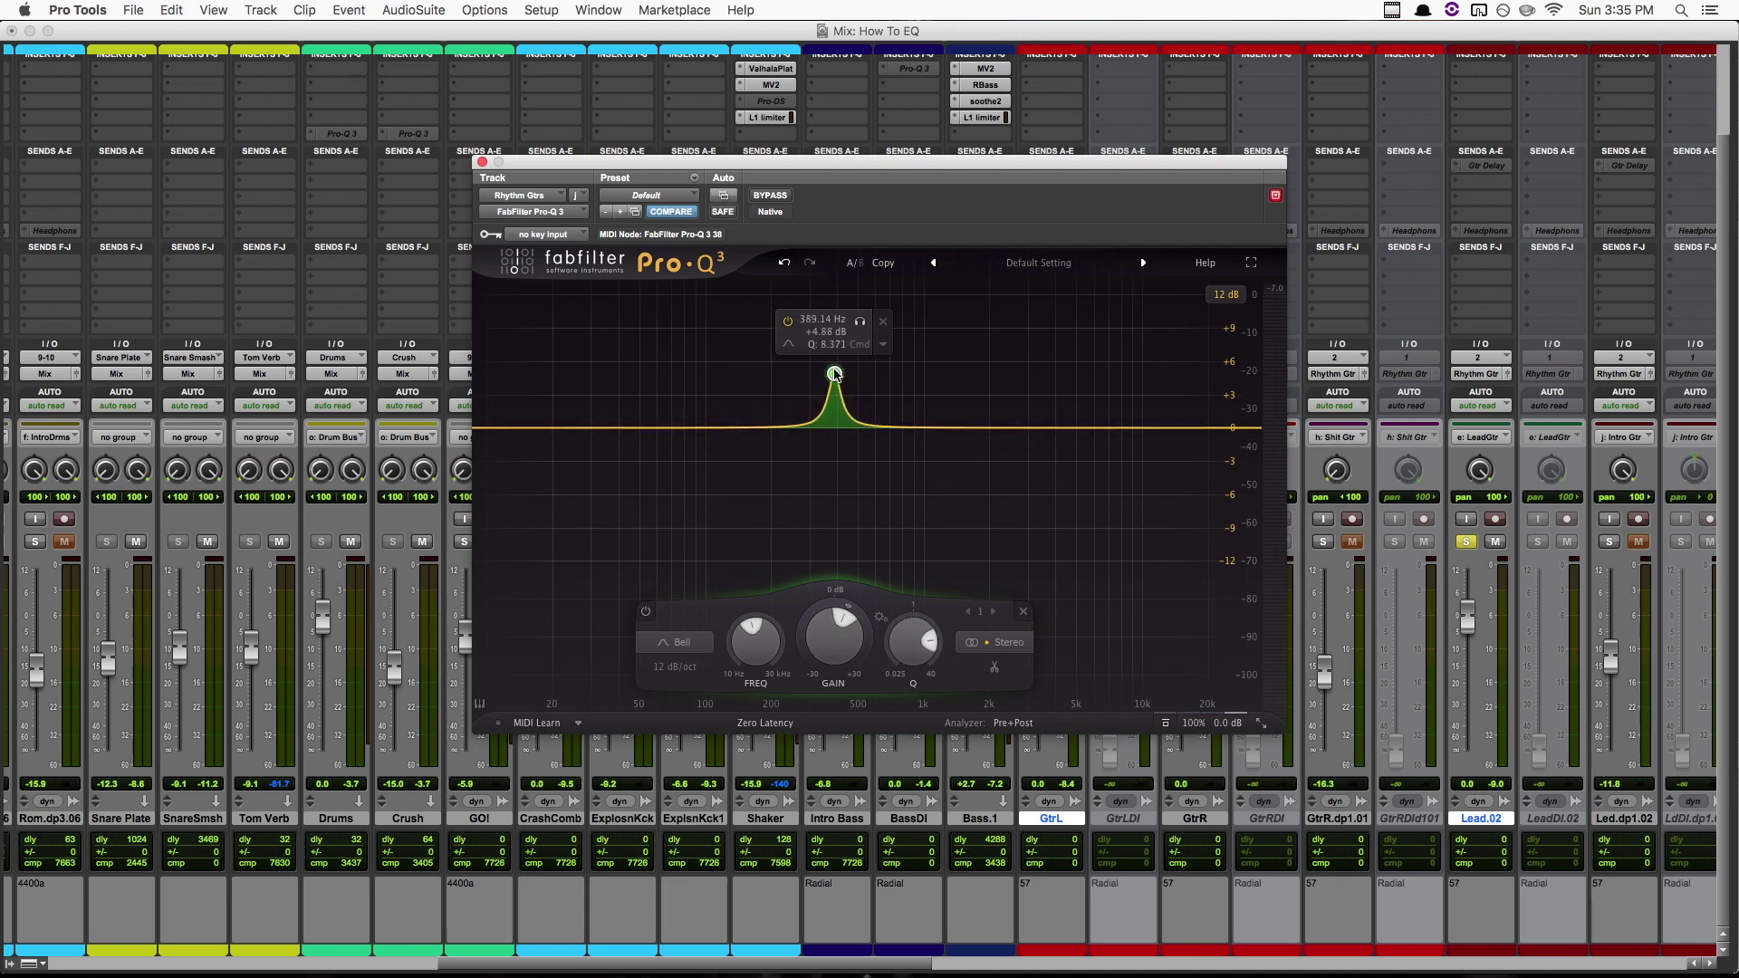
drag(834, 374, 952, 308)
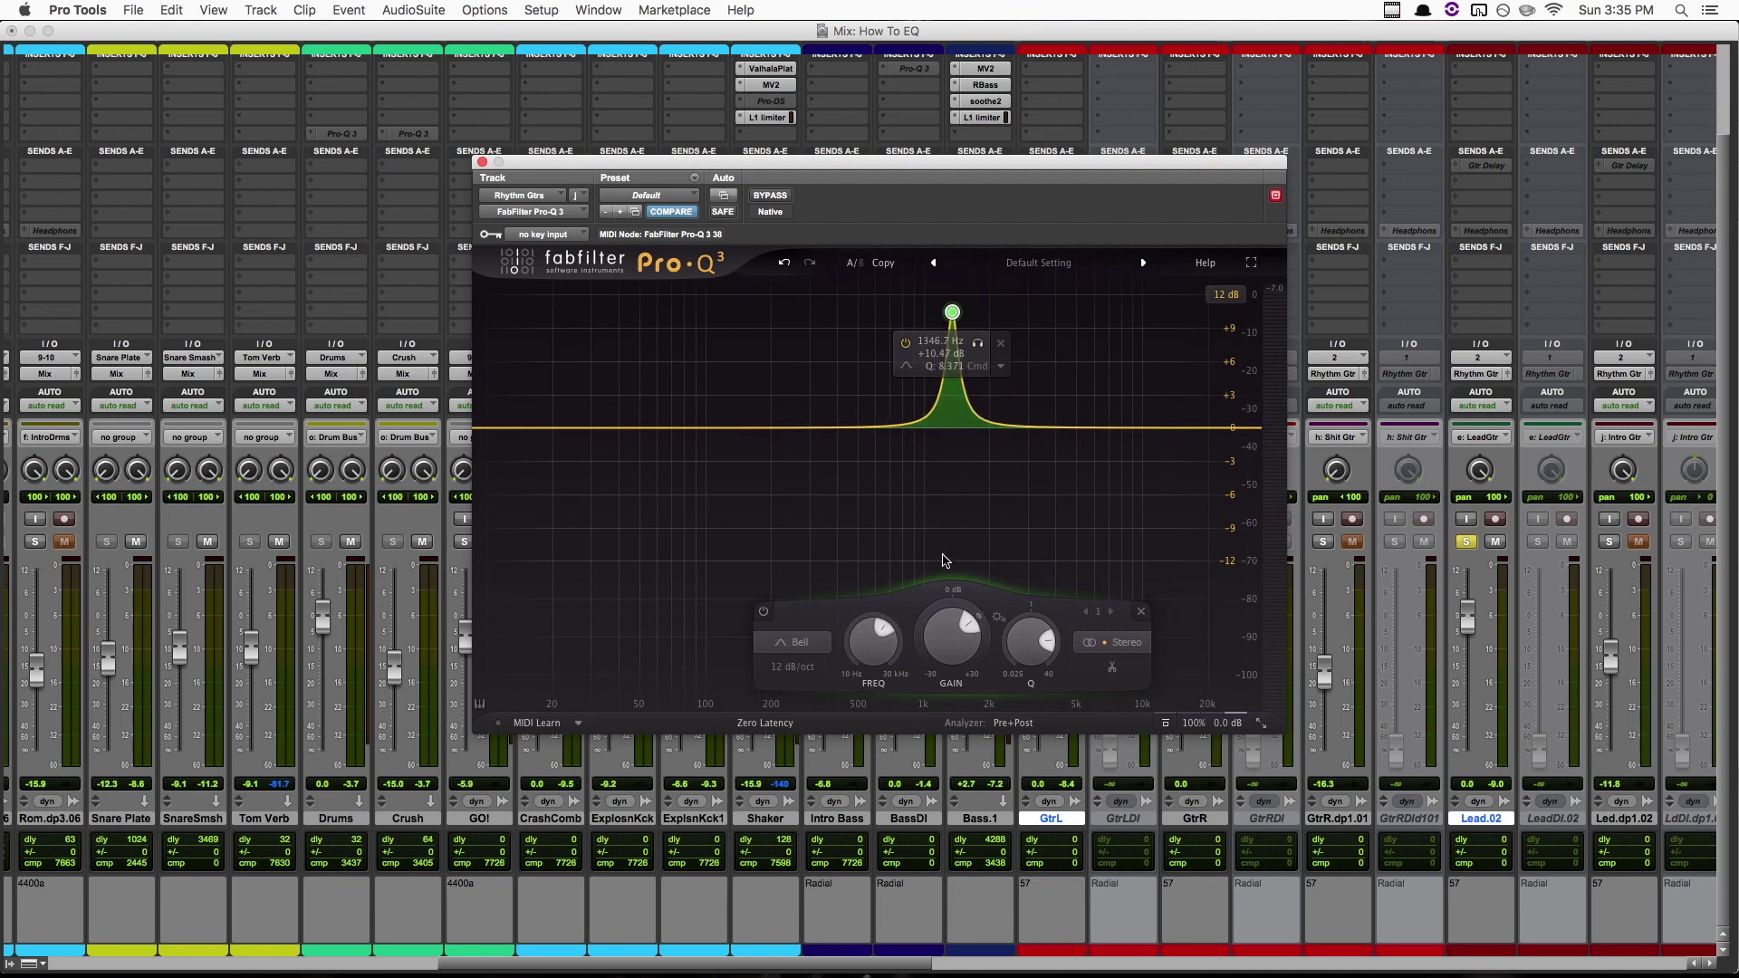
Turn the 1347 Hz bell boost into a cut of about 4 dB and delete the band
mouse_move(940, 645)
drag(941, 645, 946, 686)
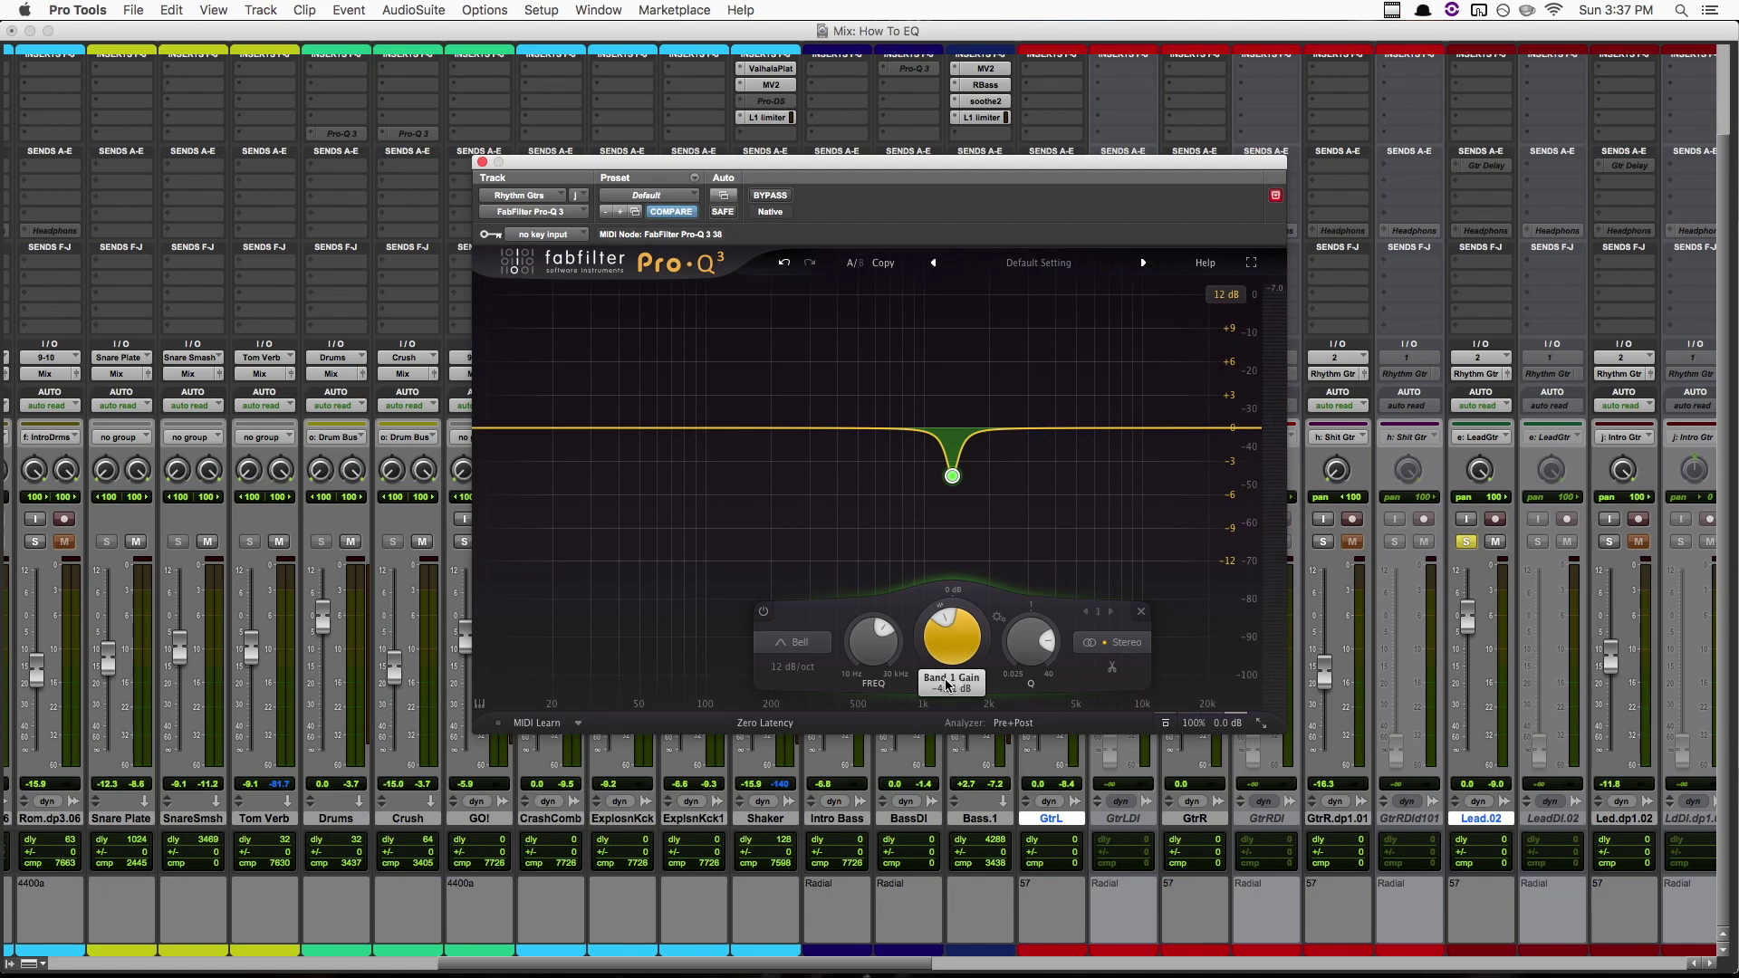
key(Delete)
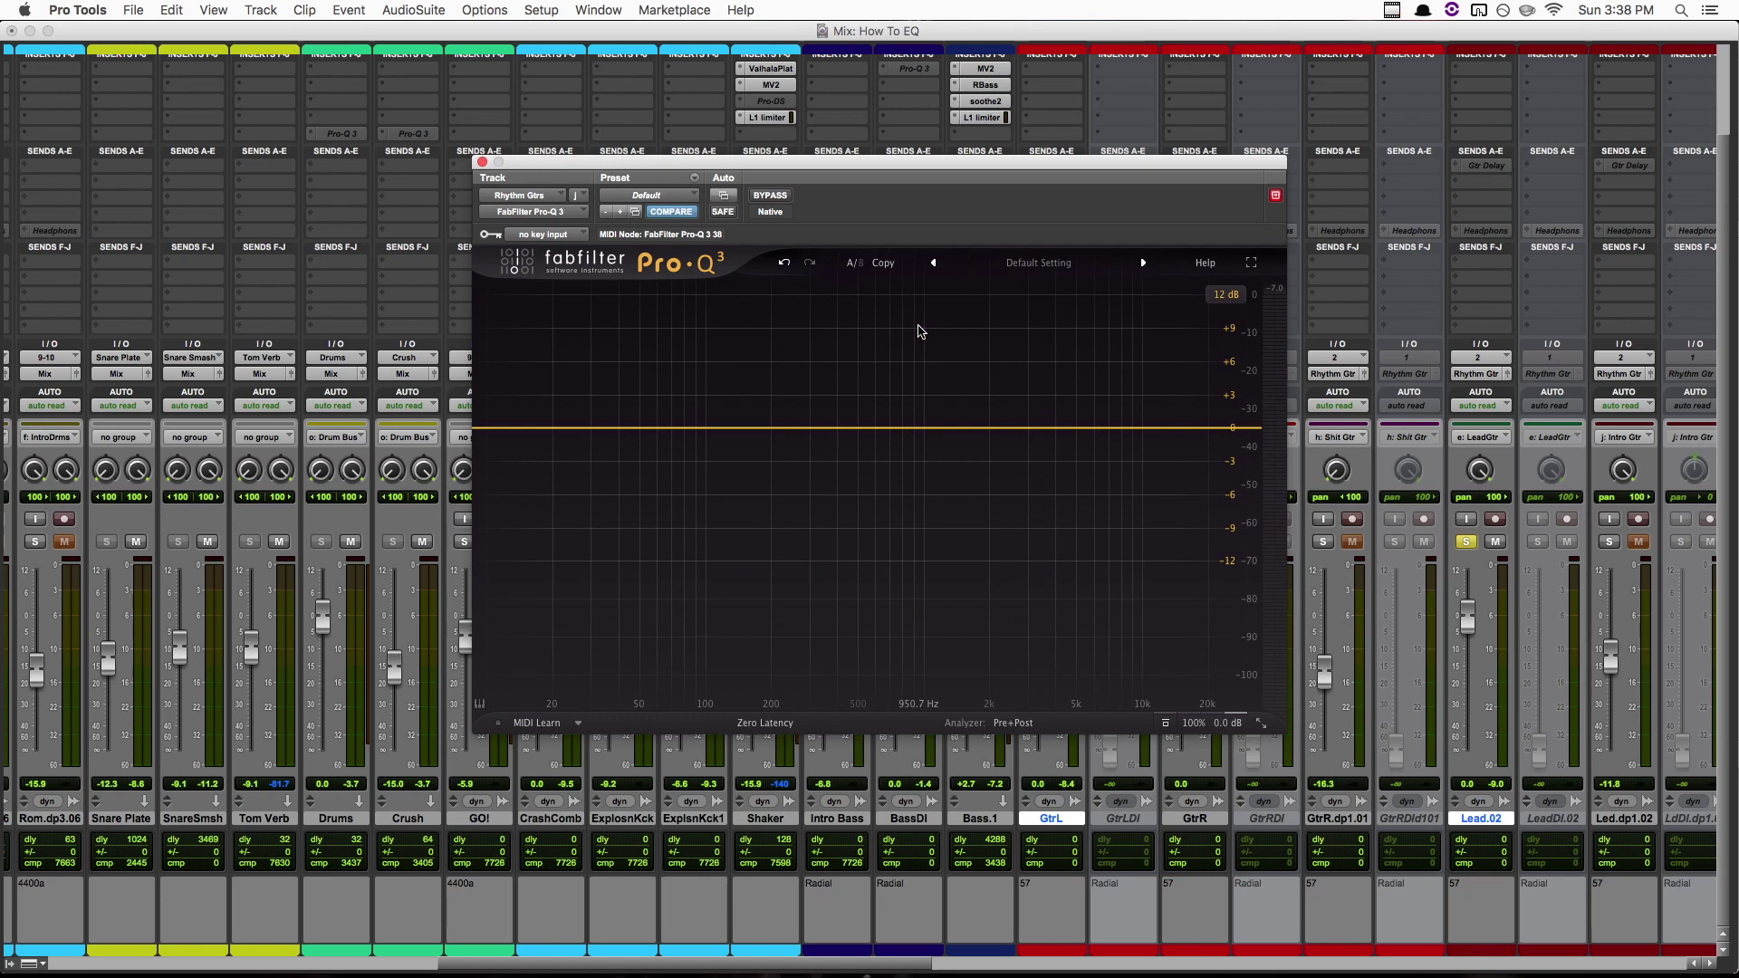
During playback, sweep a narrow bell boost to about 5580 Hz and turn it into a cut of about 5.4 dB
key(space)
drag(1126, 428, 1087, 257)
scroll(1128, 415, up, 10)
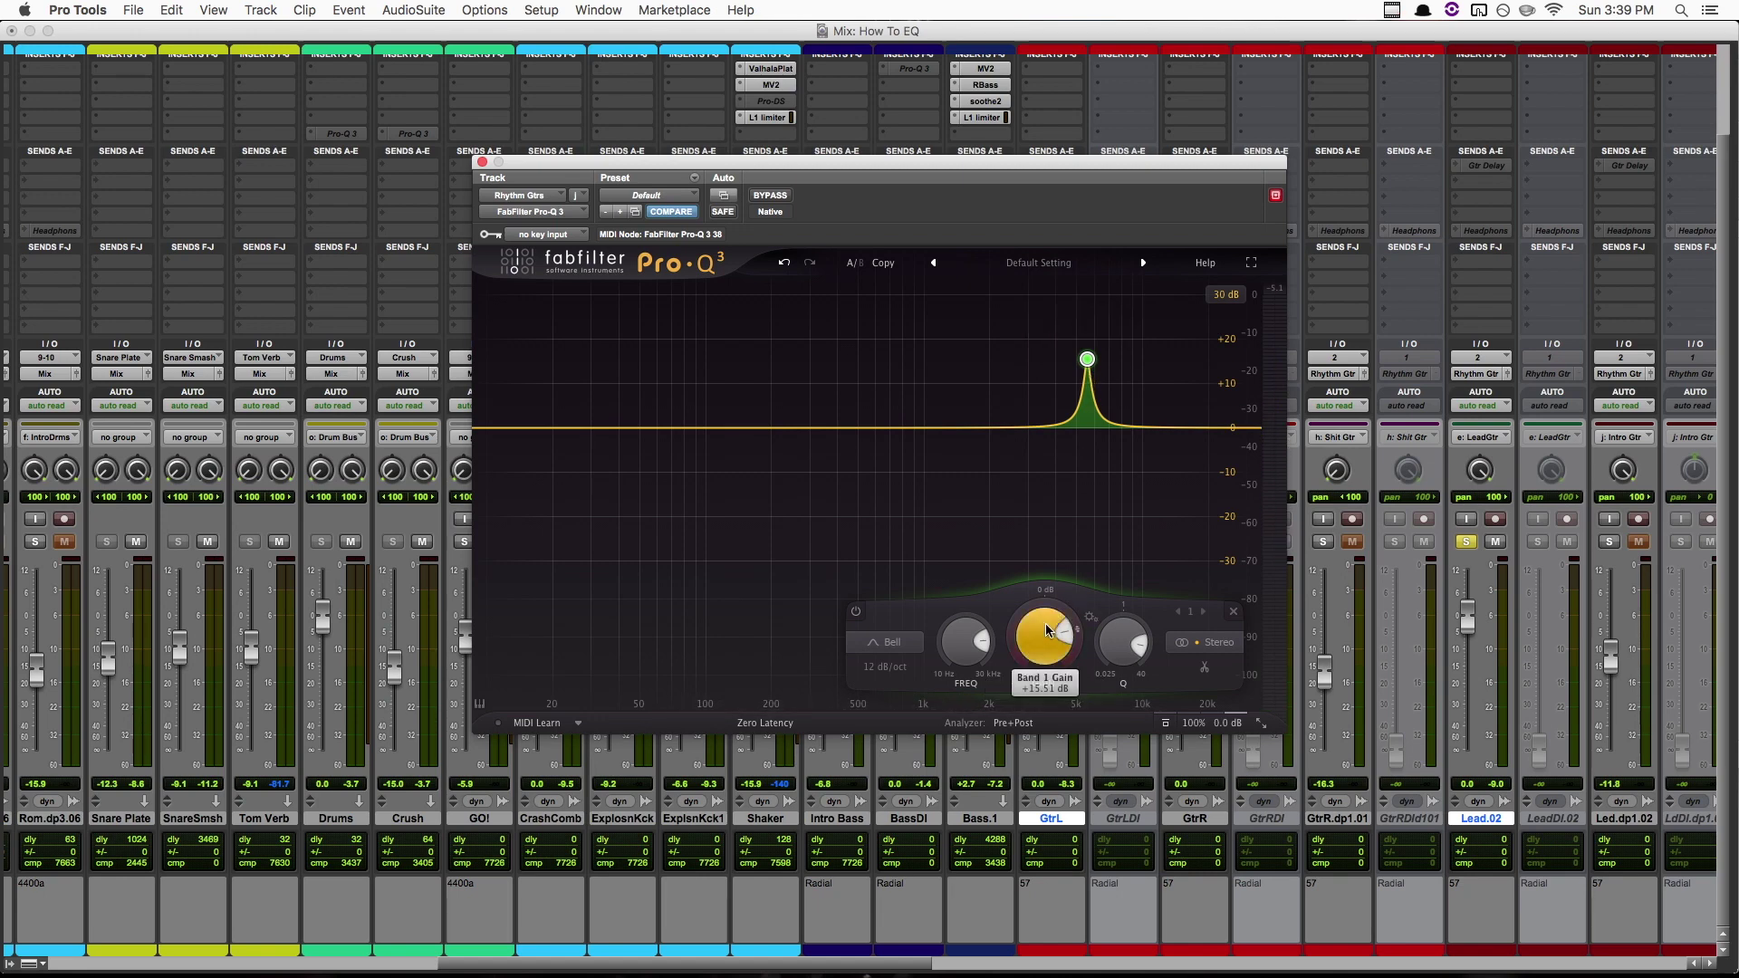
scroll(1046, 623, down, 10)
scroll(1047, 630, down, 4)
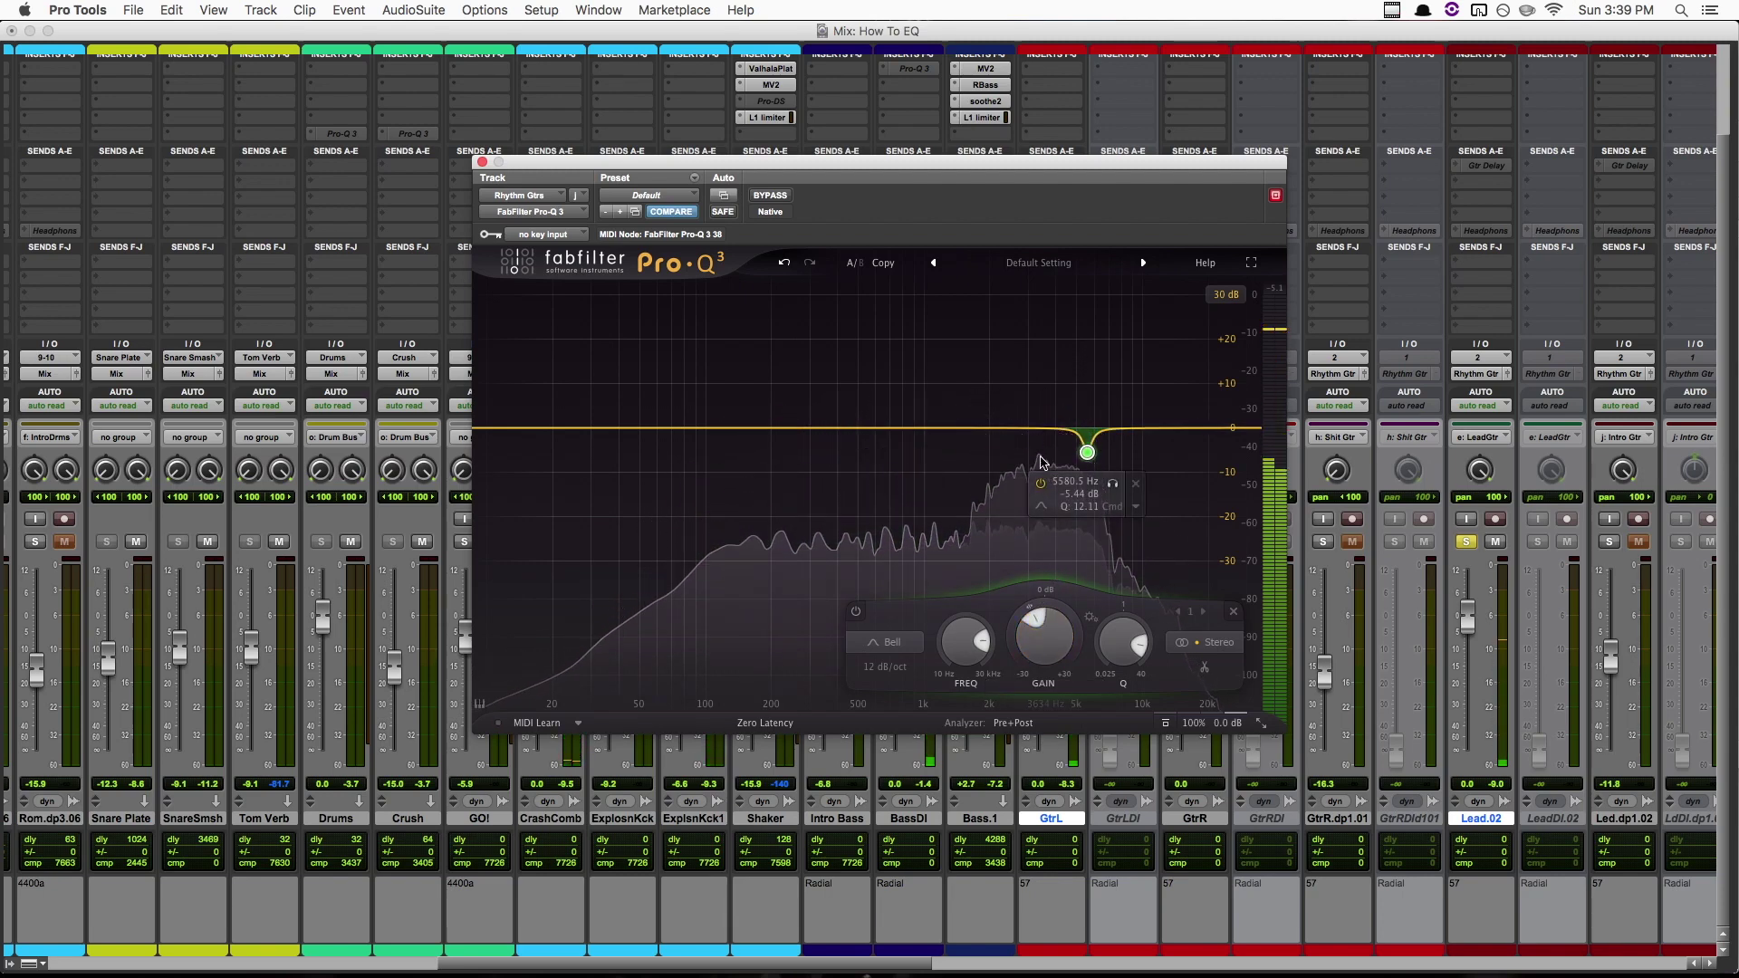
Sweep a second narrow bell boost to about 4583 Hz and turn it into a cut of about 6.3 dB
double_click(1012, 428)
drag(1013, 428, 1068, 294)
scroll(1011, 399, up, 8)
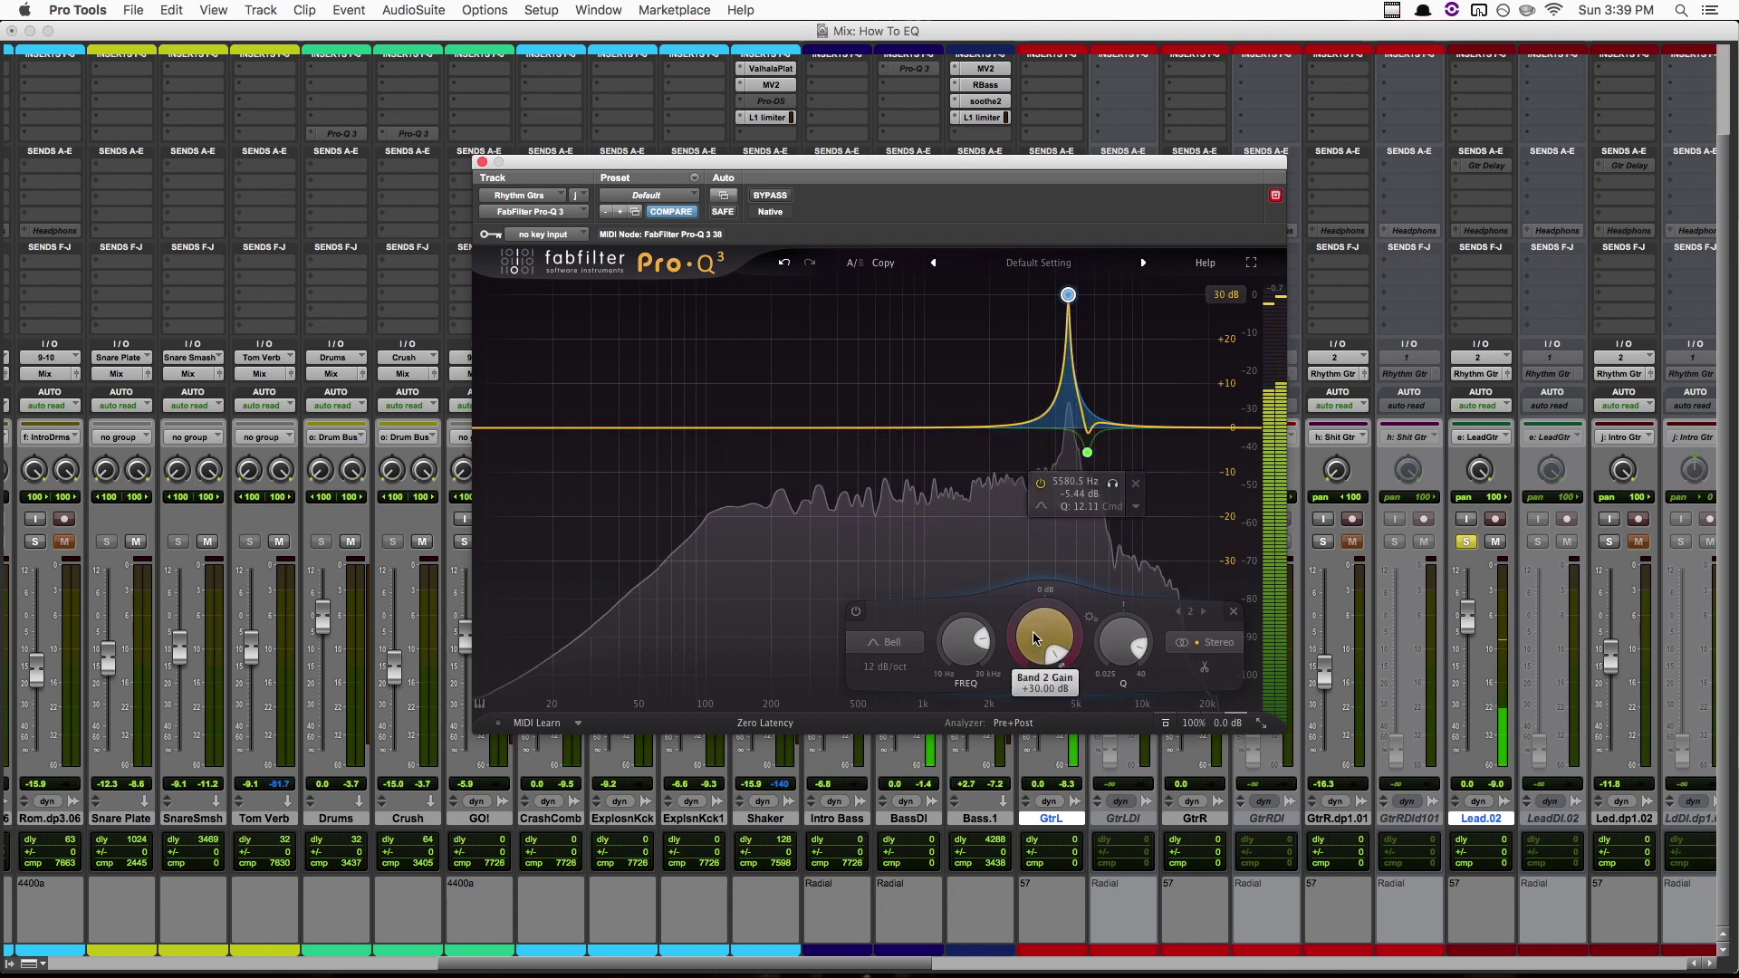
drag(1034, 635, 1042, 806)
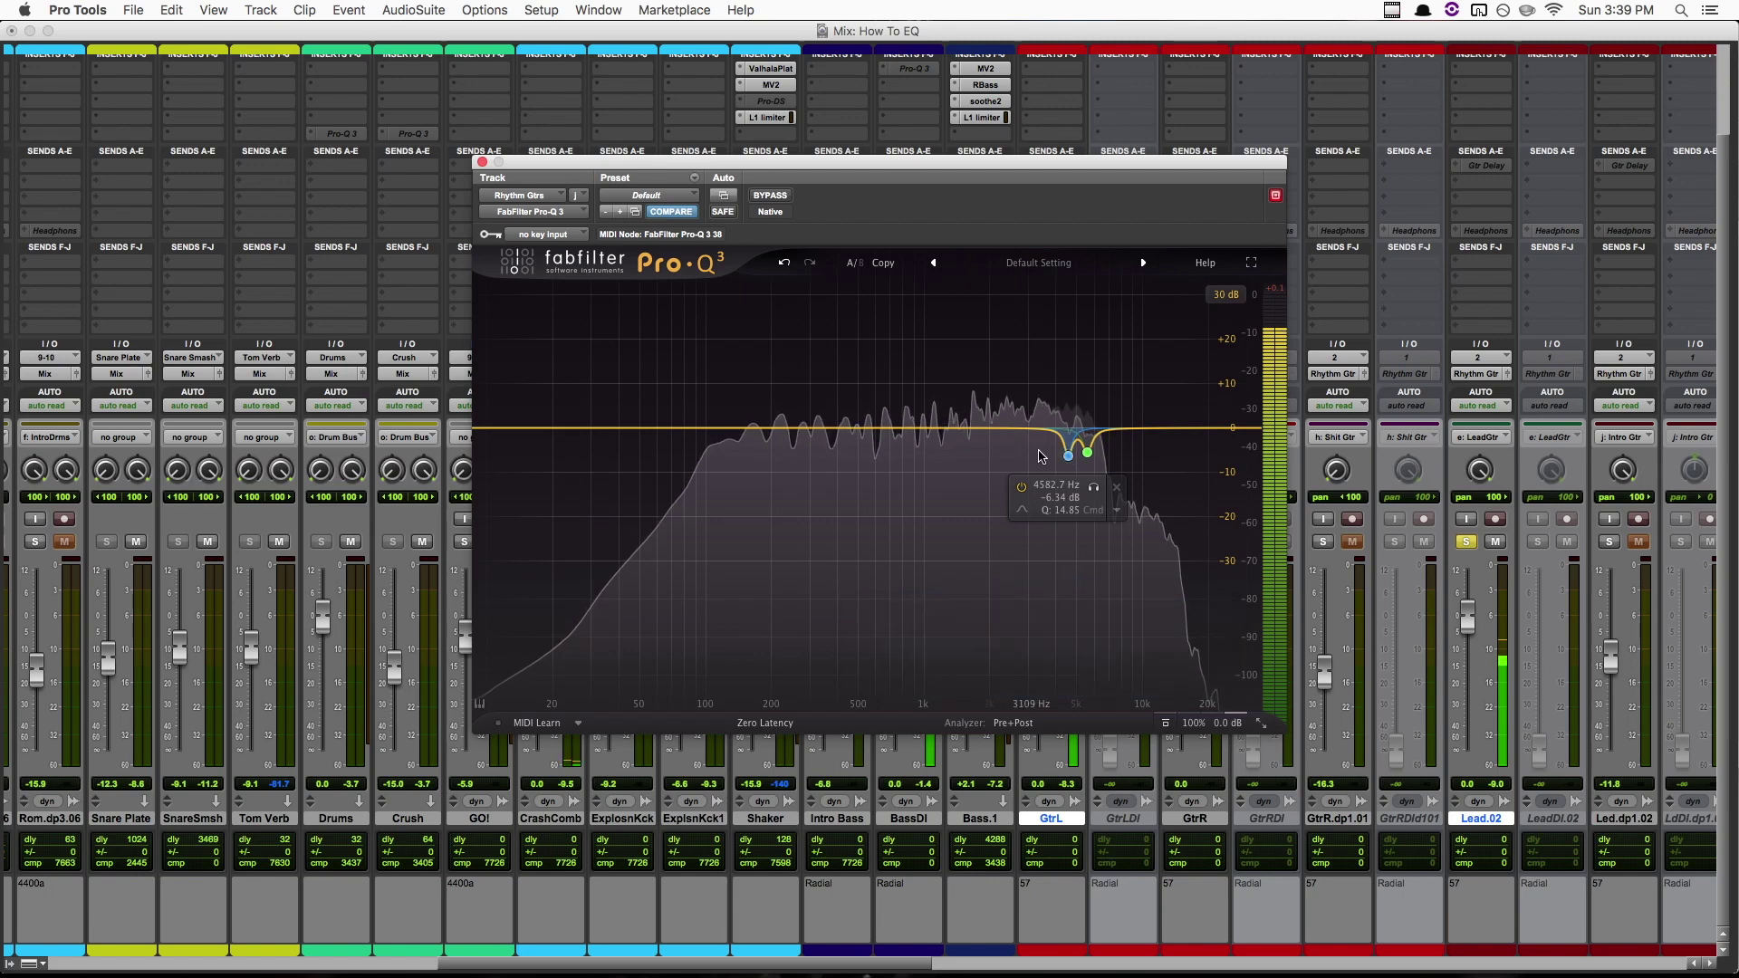
Find two more midrange resonances with boosted bells and cut them by about 5 dB each, at about 1049 Hz and just below it
drag(1025, 405, 929, 345)
click(932, 423)
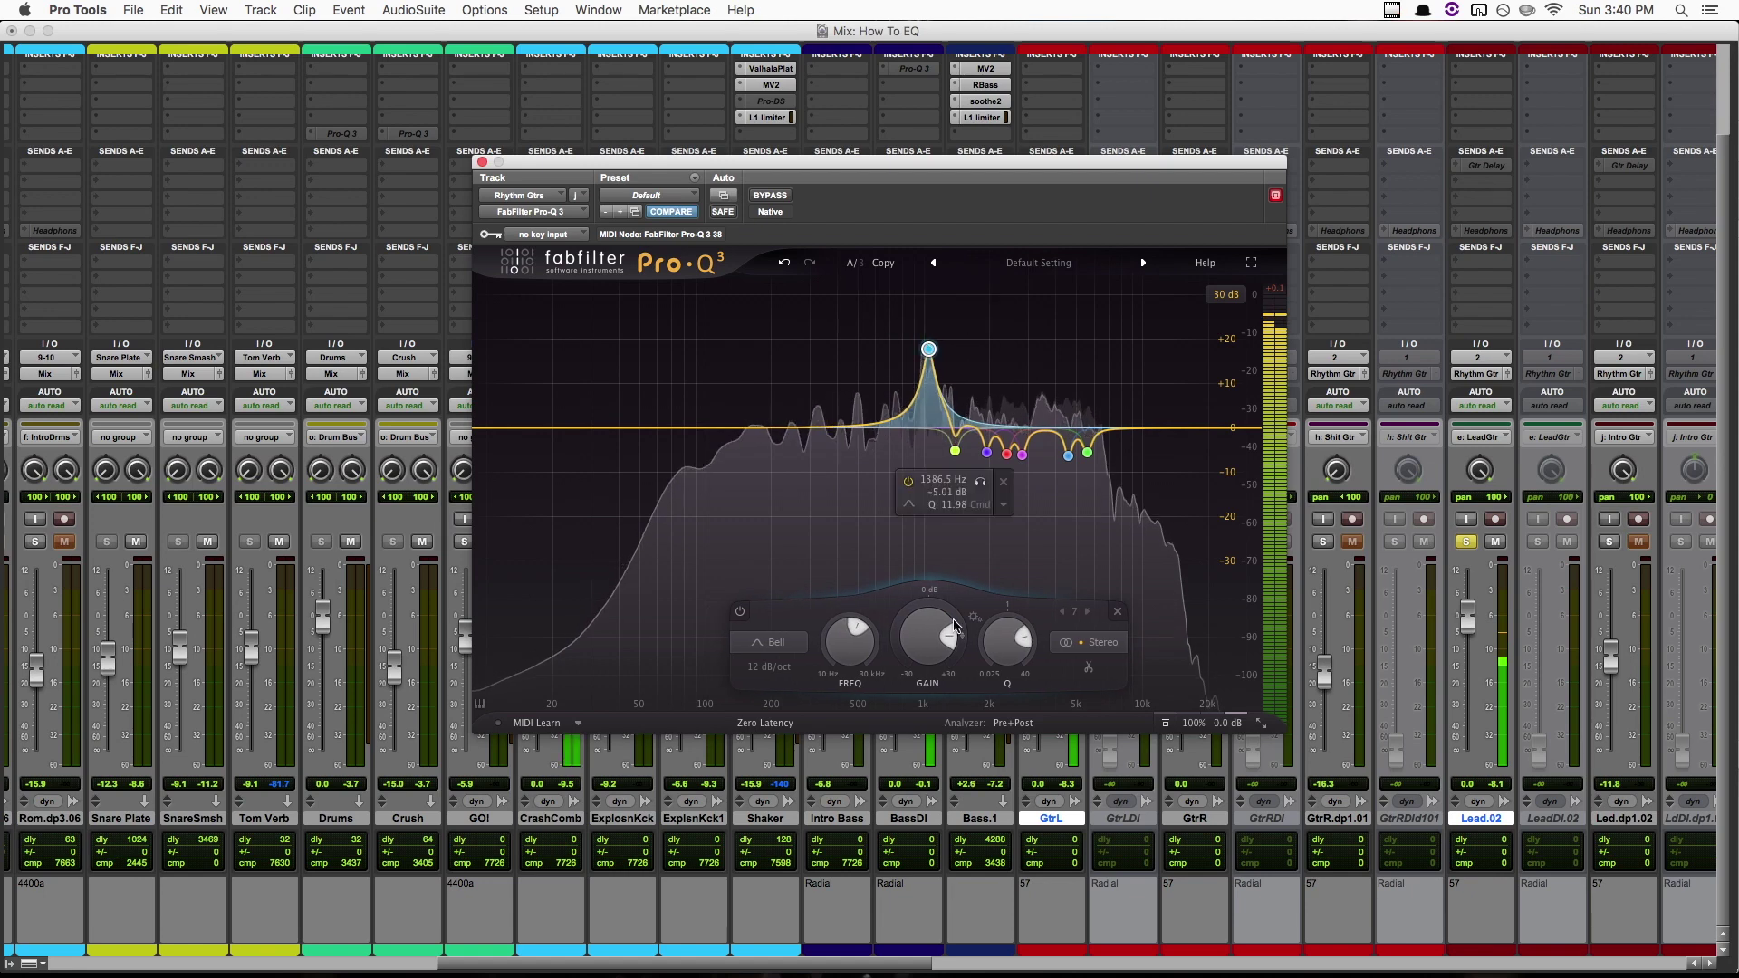
drag(929, 631, 929, 693)
drag(878, 426, 903, 327)
drag(904, 631, 904, 707)
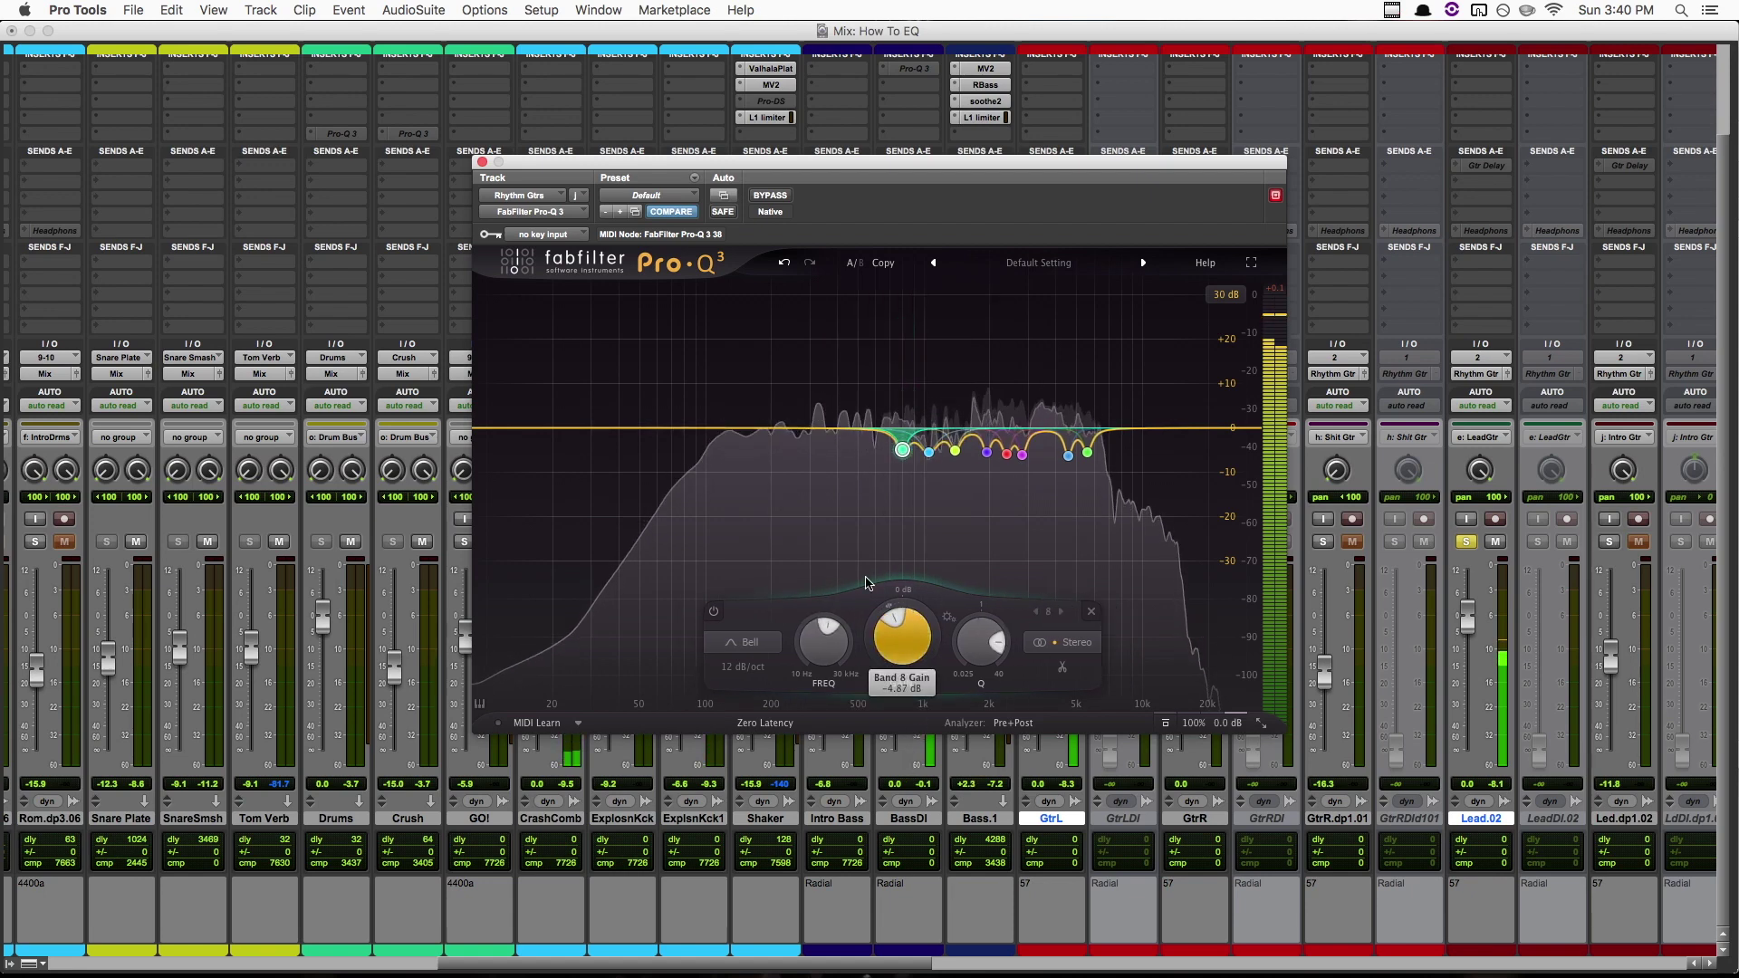
Sweep boosted bells between 100 Hz and 1 kHz, turn each of the four into a narrow cut, and stop playback
drag(832, 427, 879, 331)
drag(882, 634, 878, 778)
drag(851, 427, 847, 303)
drag(848, 634, 841, 765)
drag(770, 426, 821, 291)
drag(820, 634, 818, 752)
drag(759, 426, 750, 303)
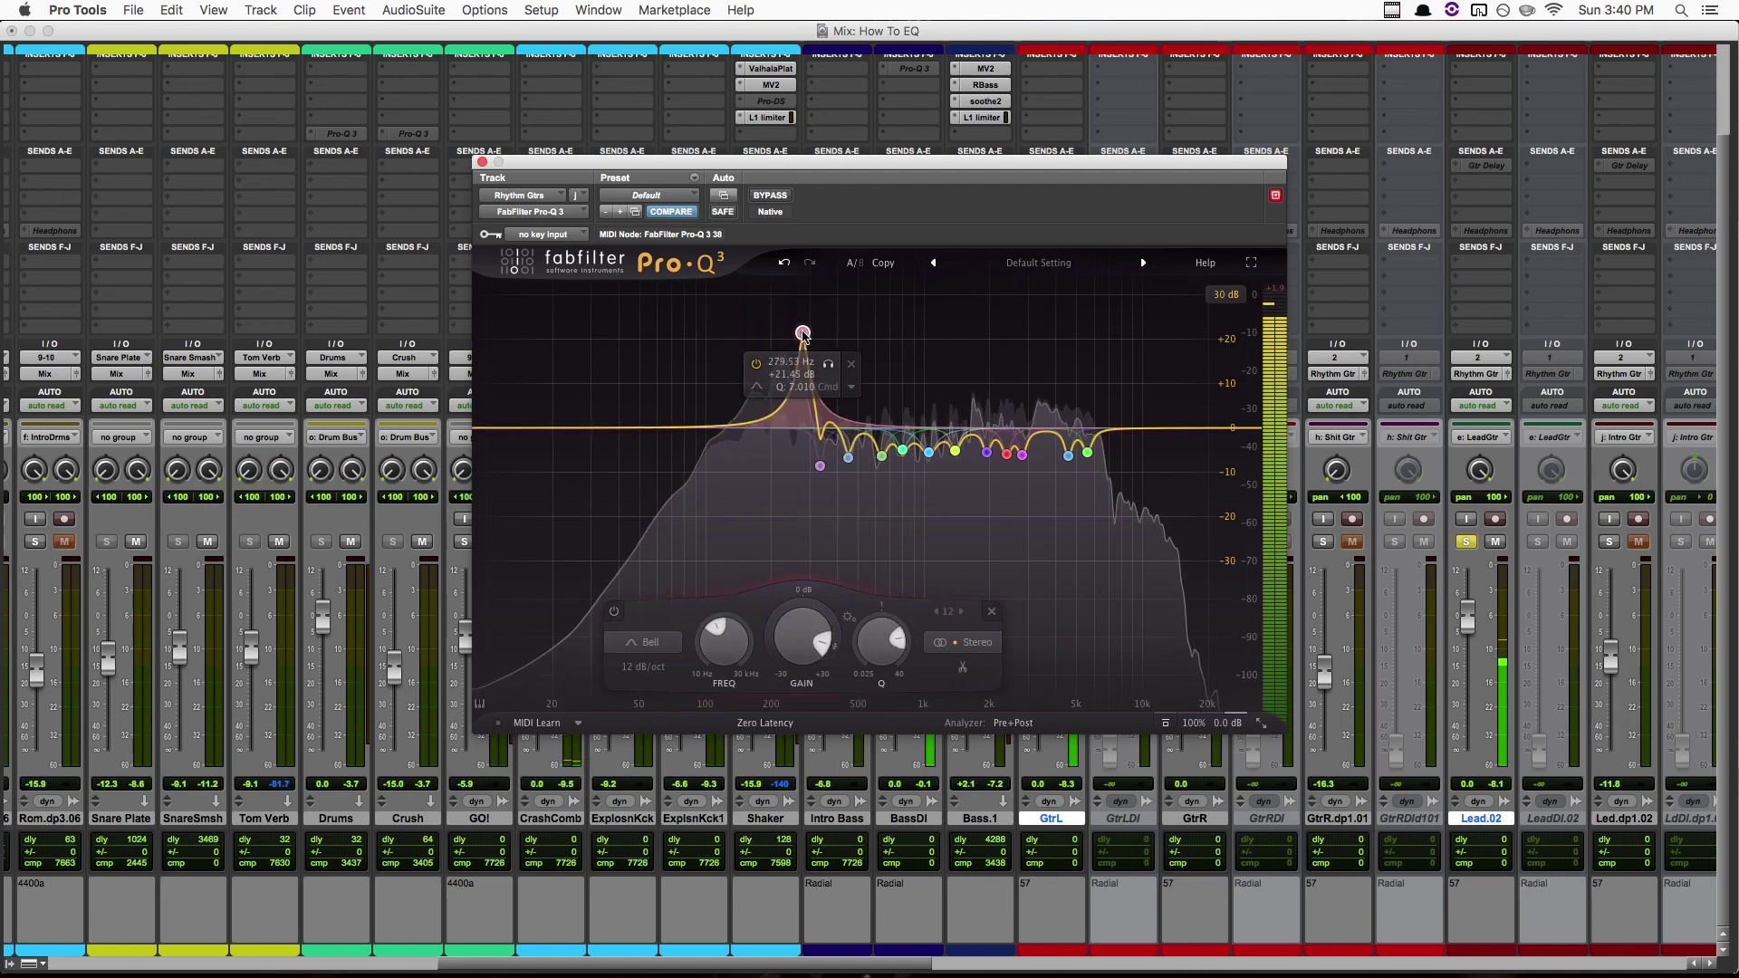
drag(750, 634, 746, 745)
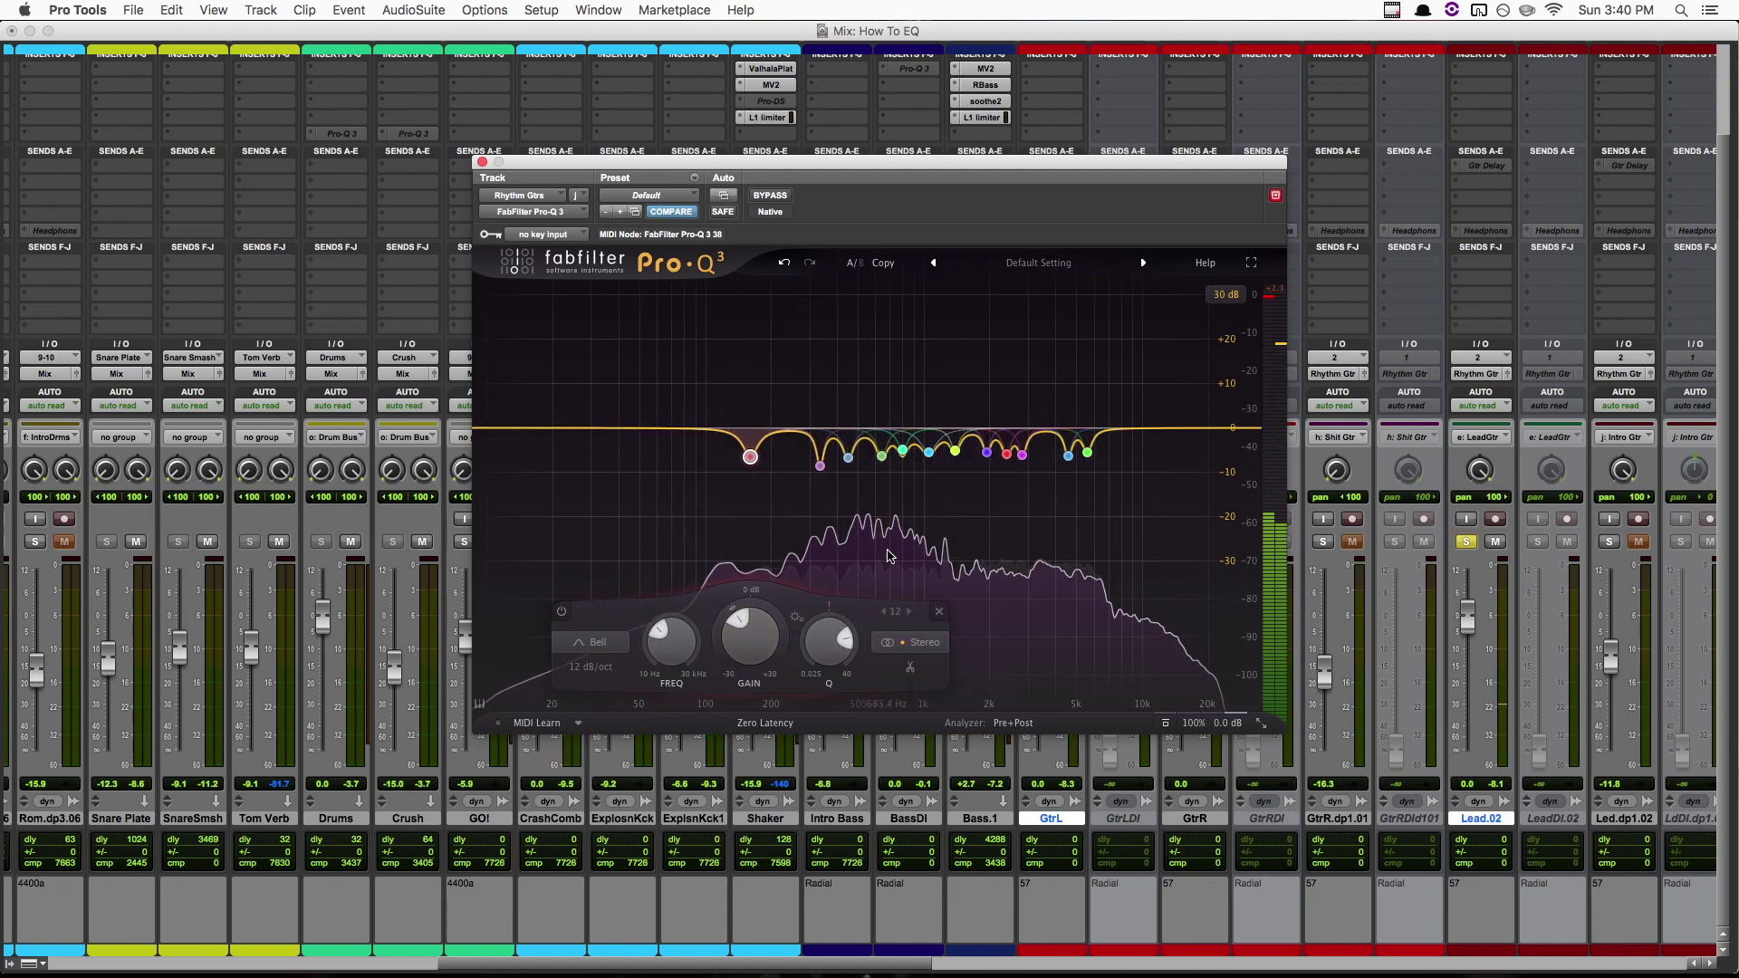
key(space)
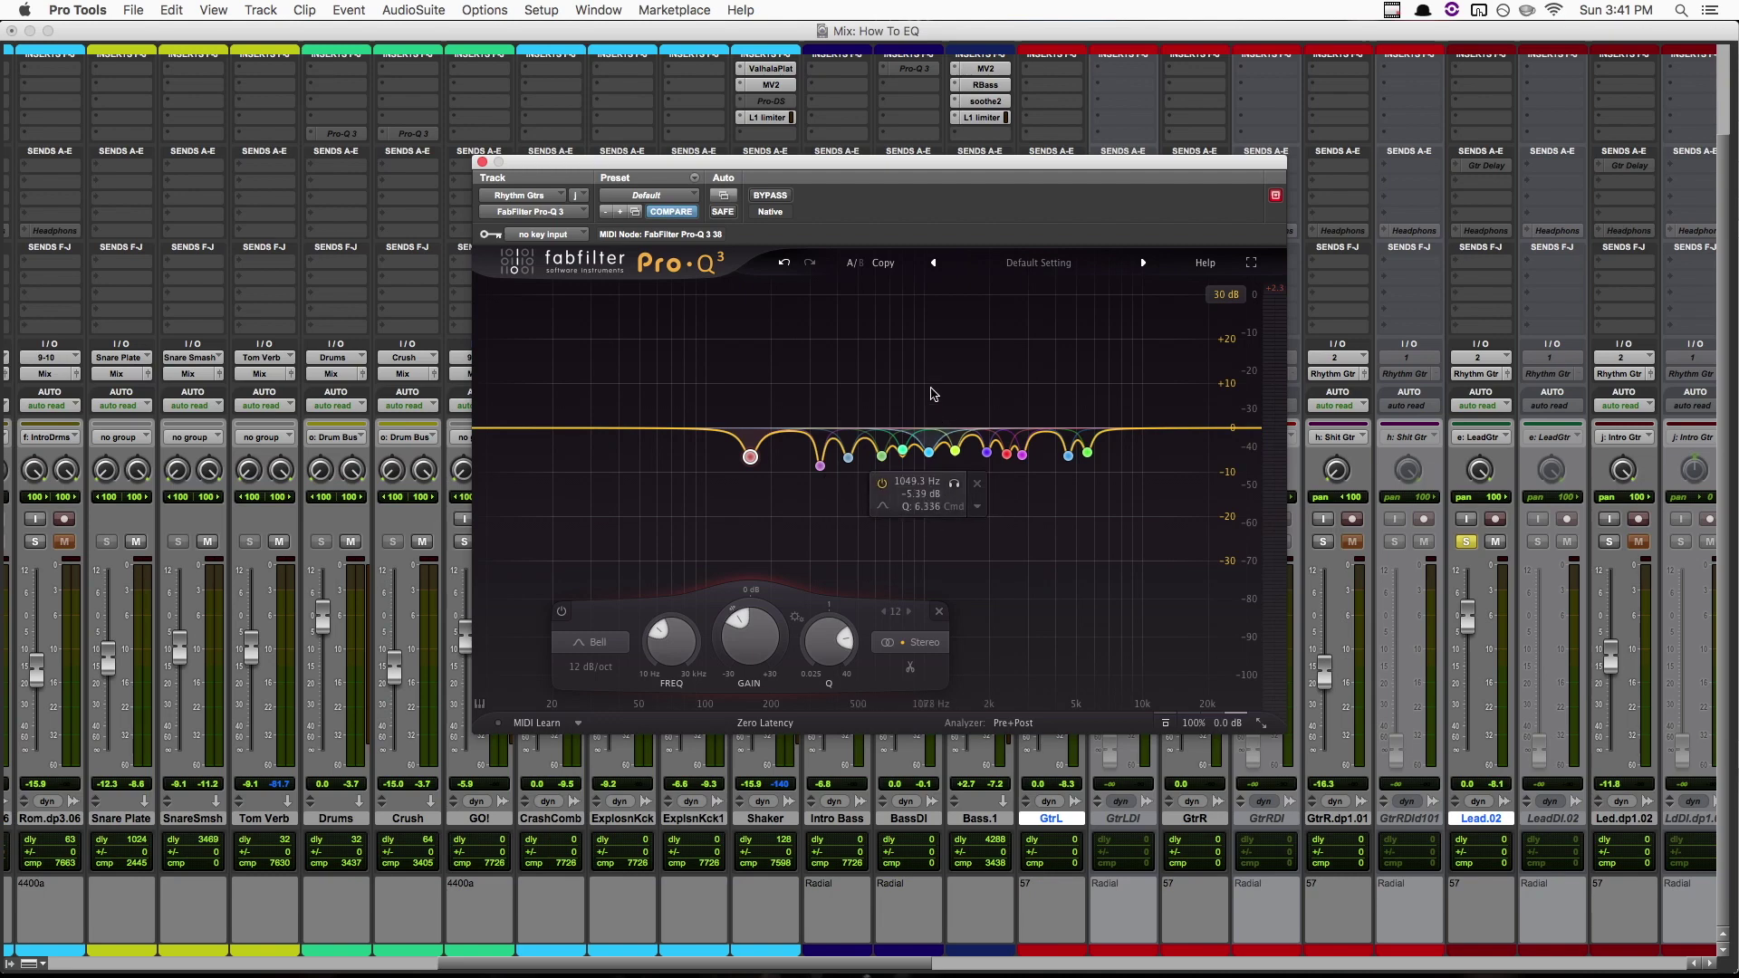
Play the guitars and compare the sound with the EQ bypassed and active
key(space)
click(781, 203)
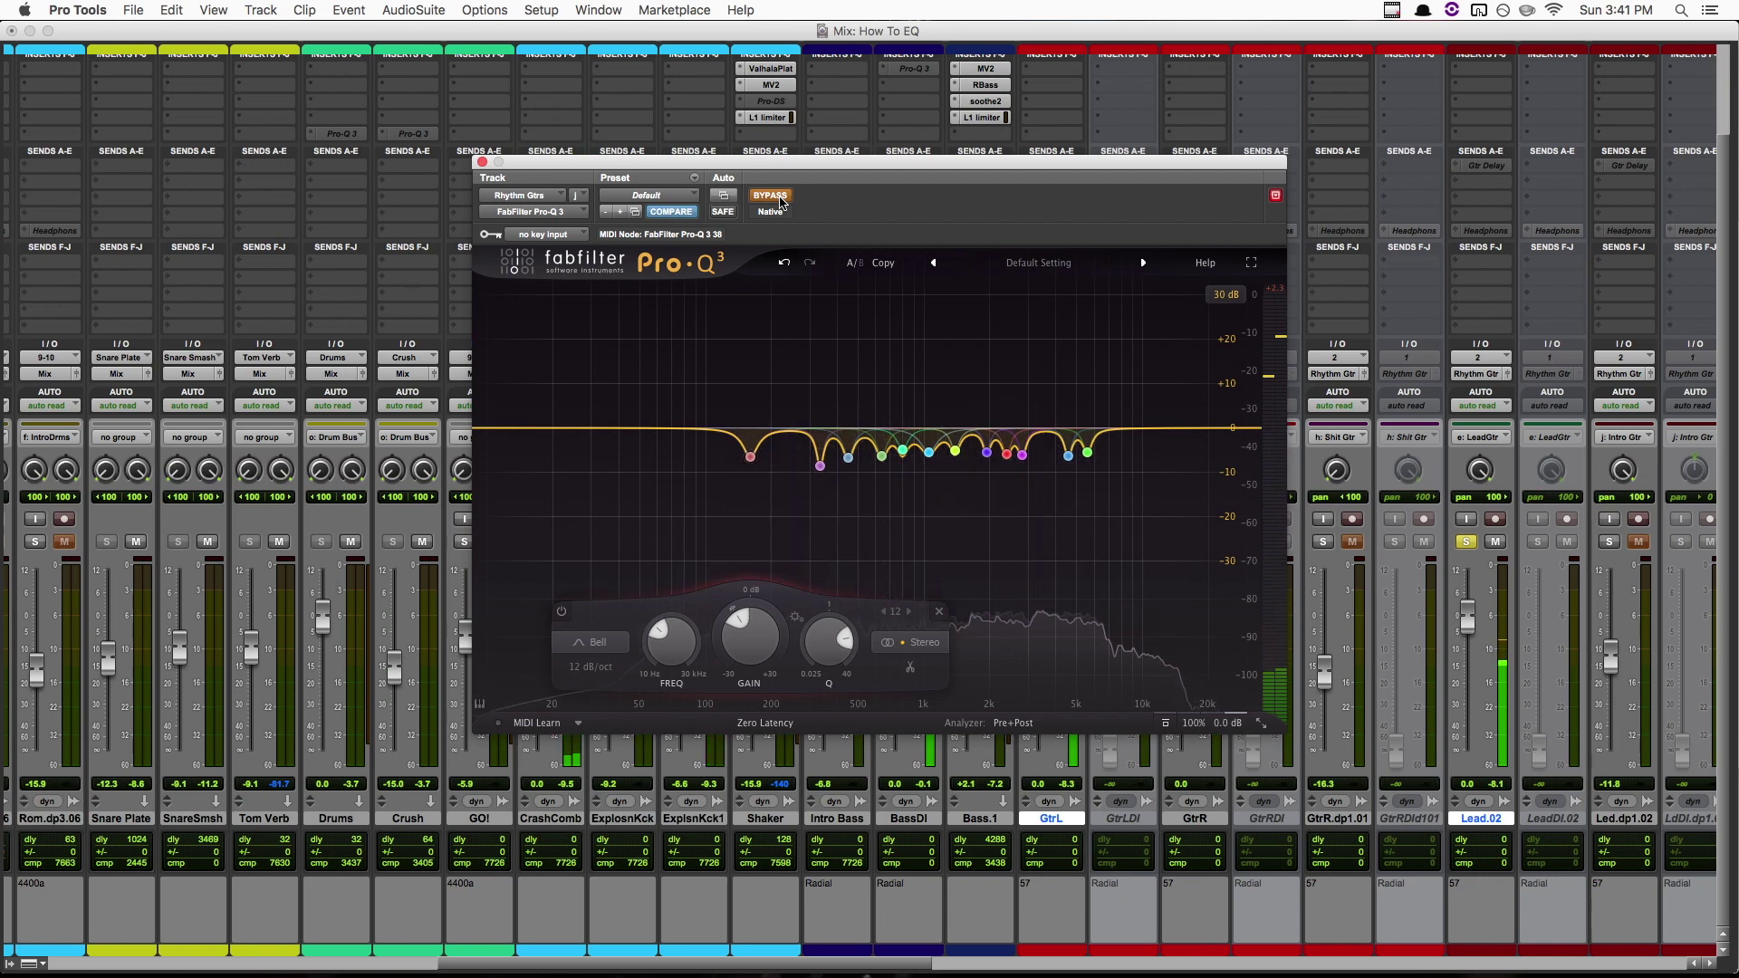
click(781, 203)
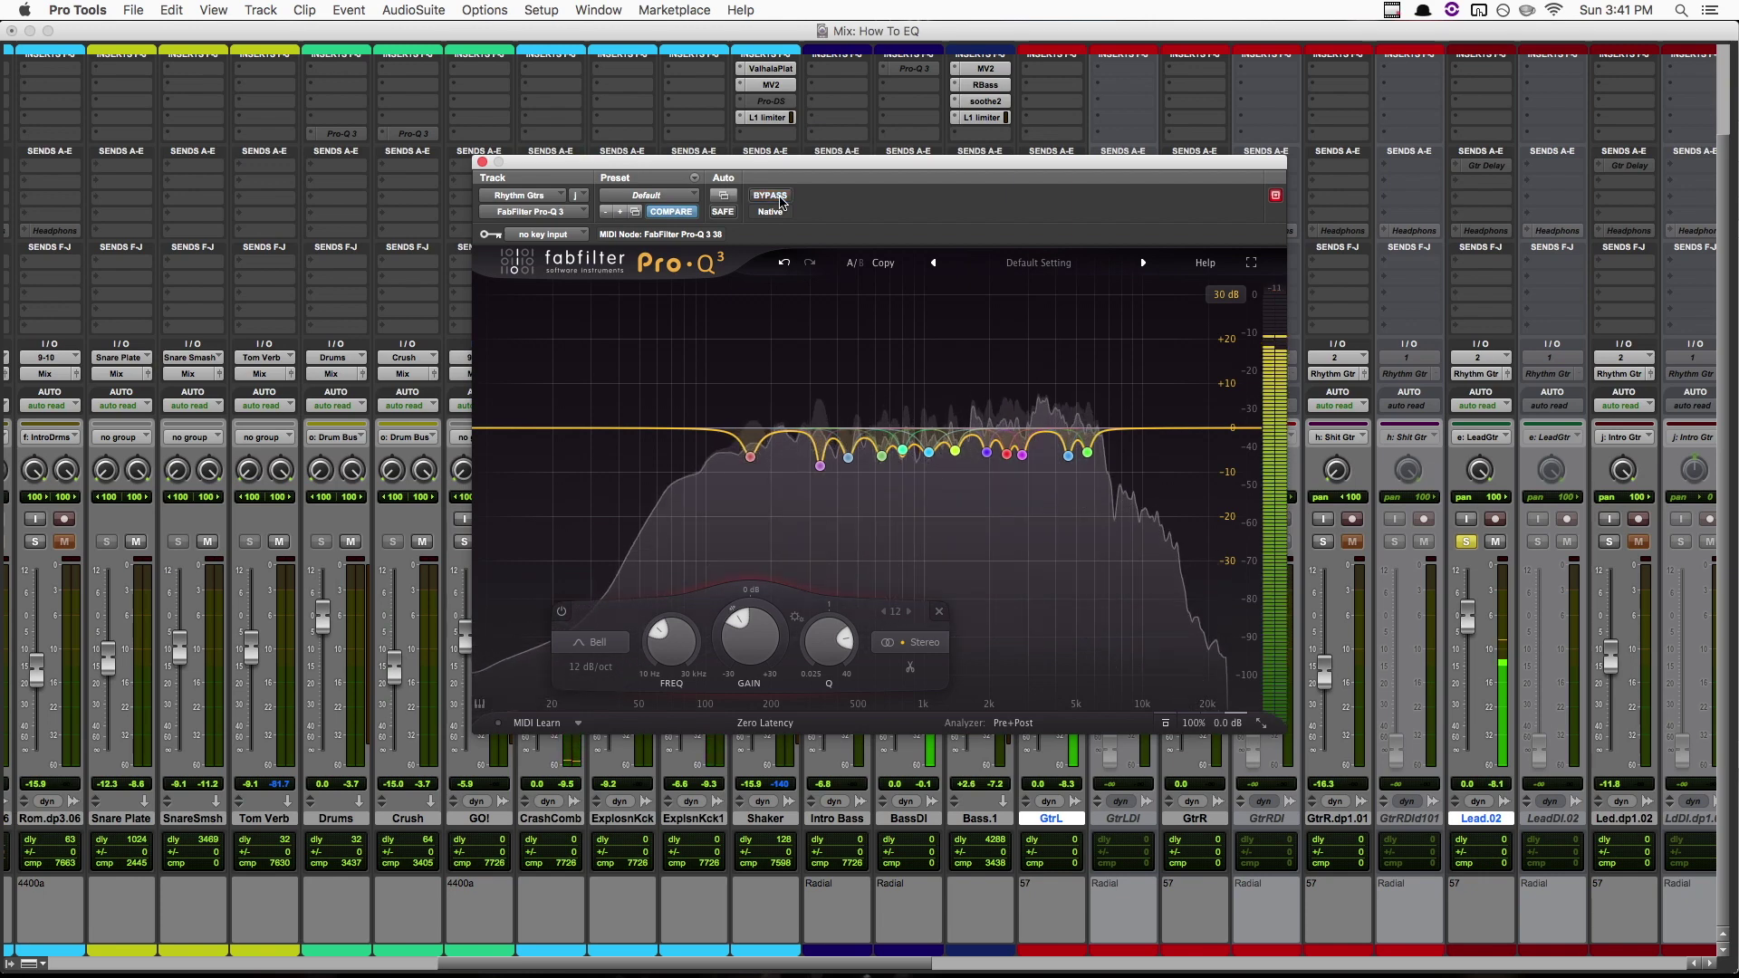
click(780, 203)
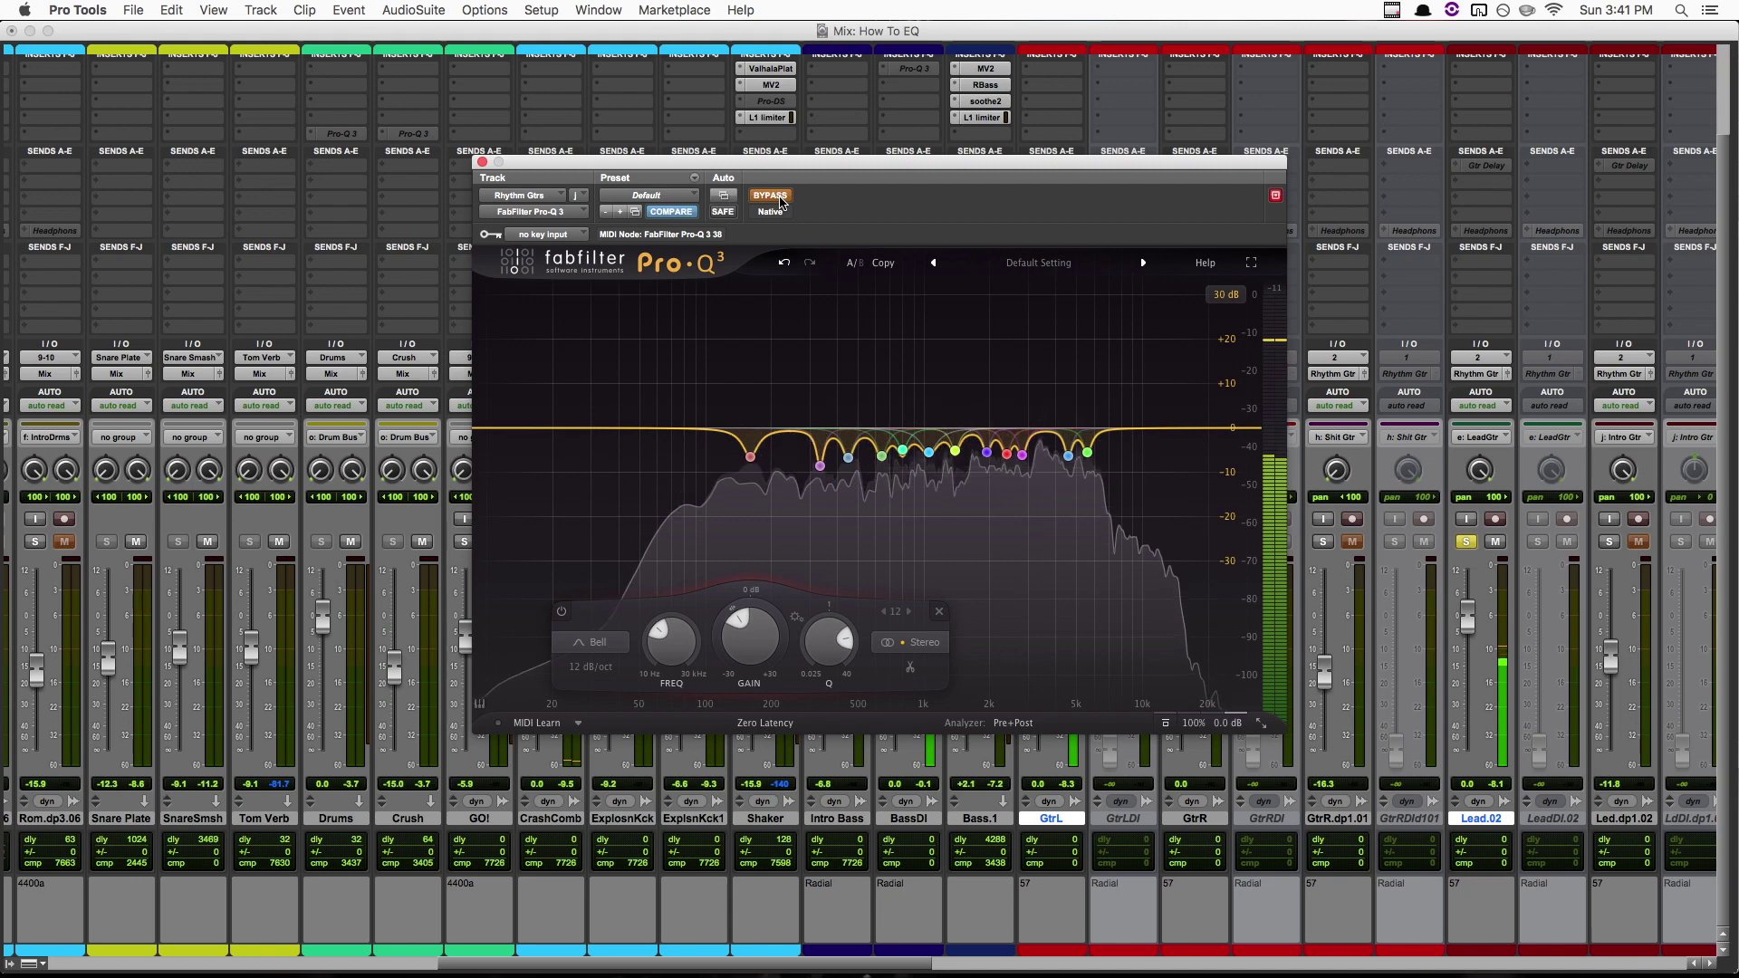
click(781, 201)
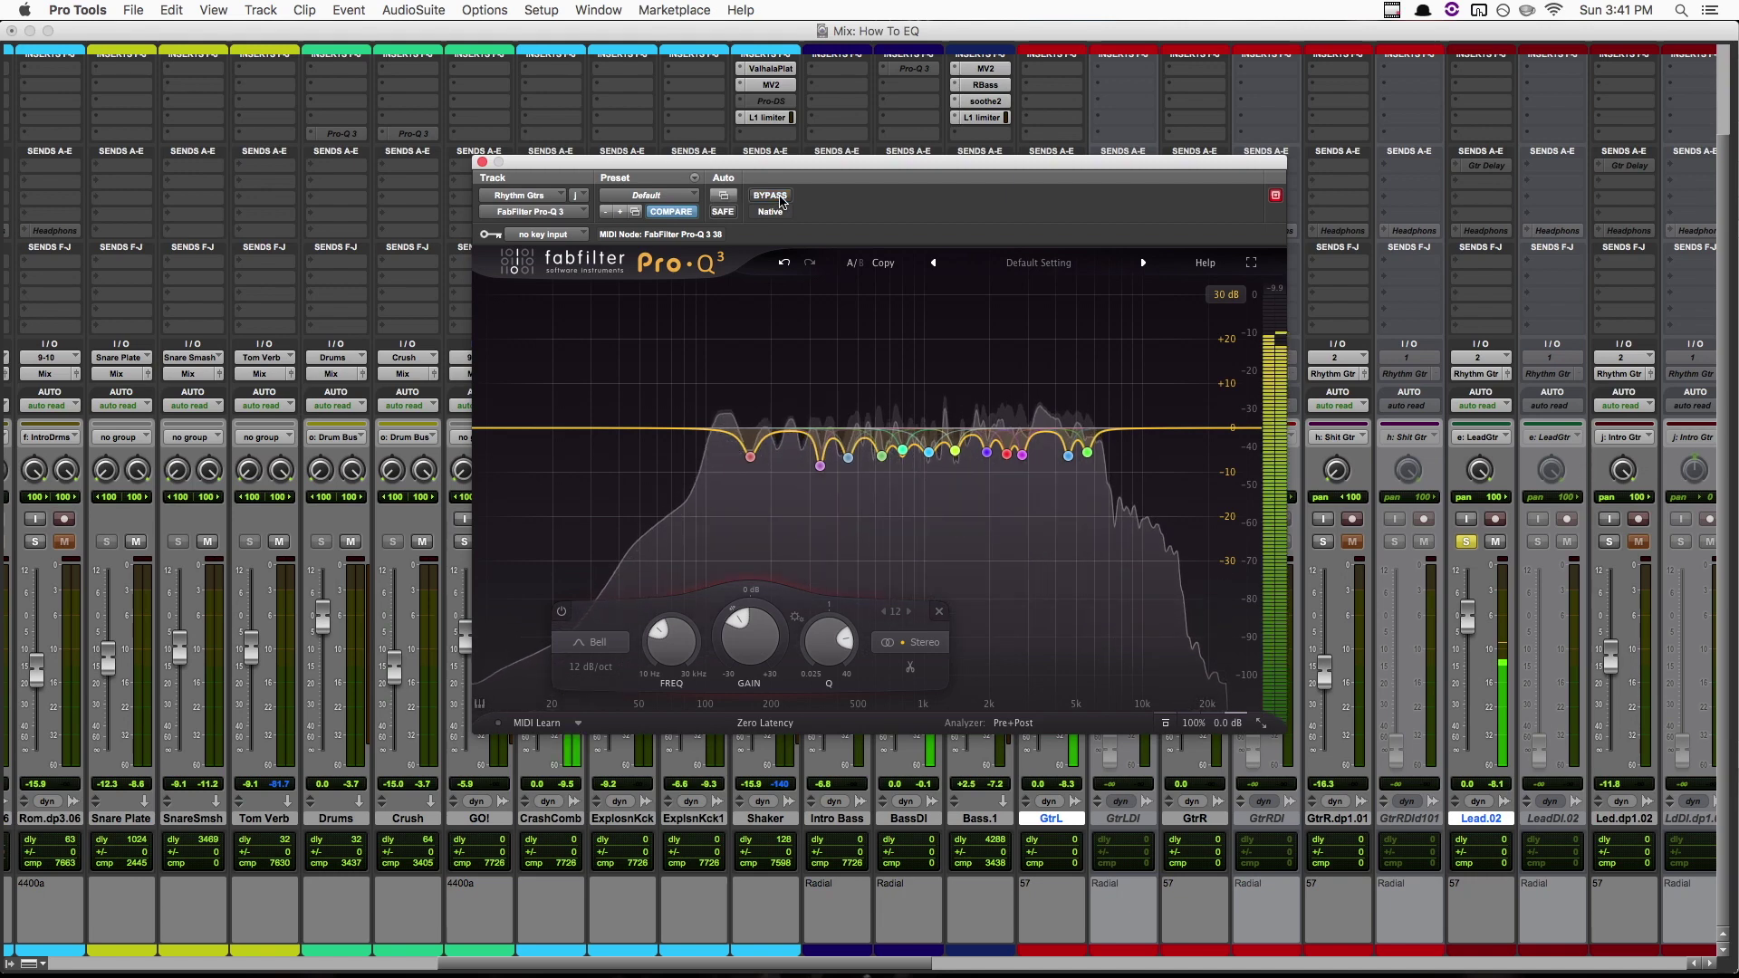
key(space)
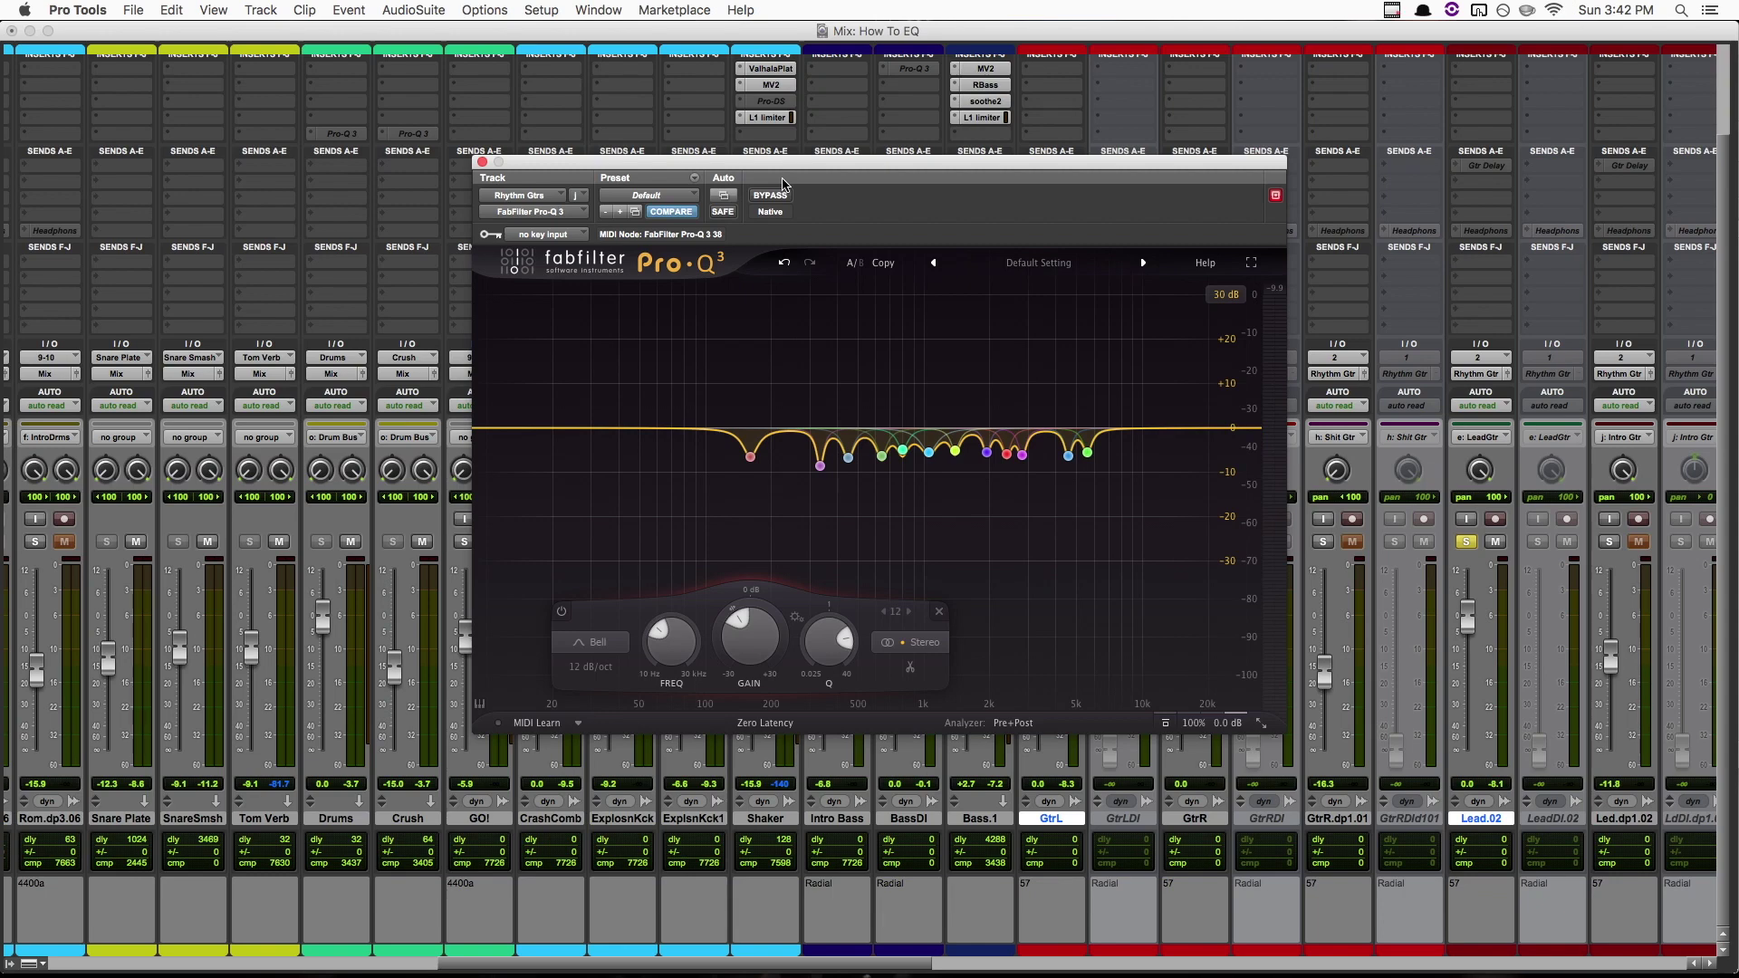
Add one more narrow cut at about 3500 Hz and remove all bands from the EQ
drag(796, 428, 1046, 295)
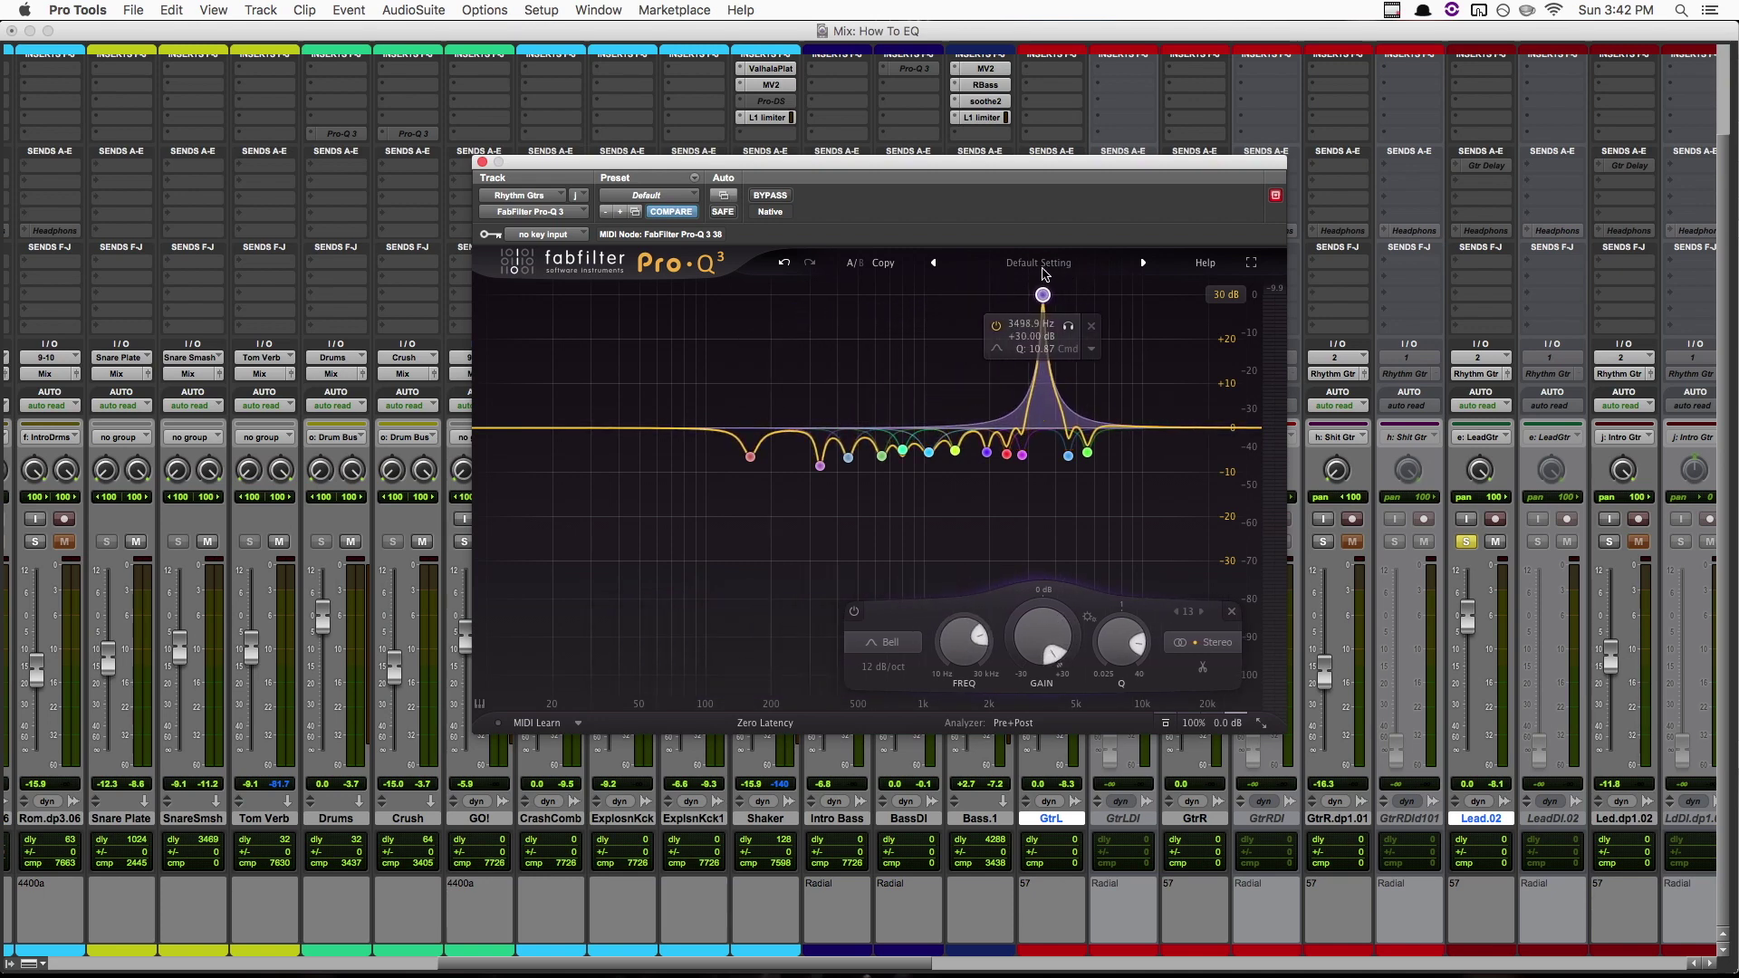
drag(1044, 638, 1051, 756)
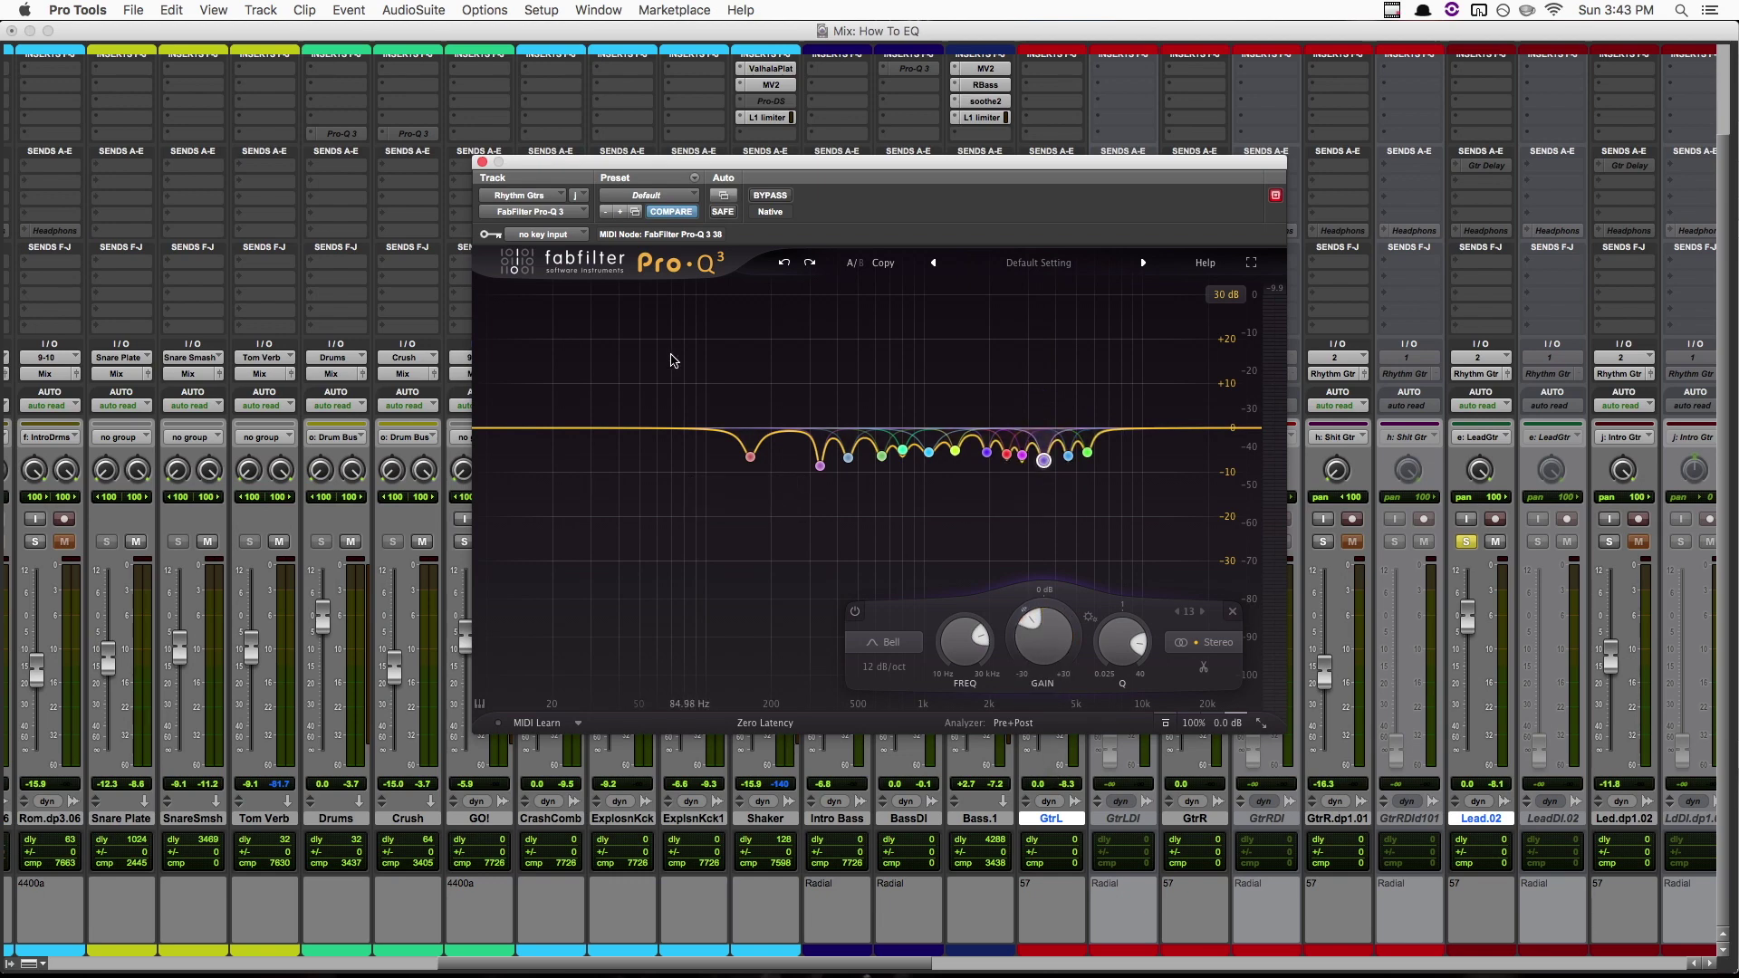
drag(644, 334, 1171, 560)
click(1135, 612)
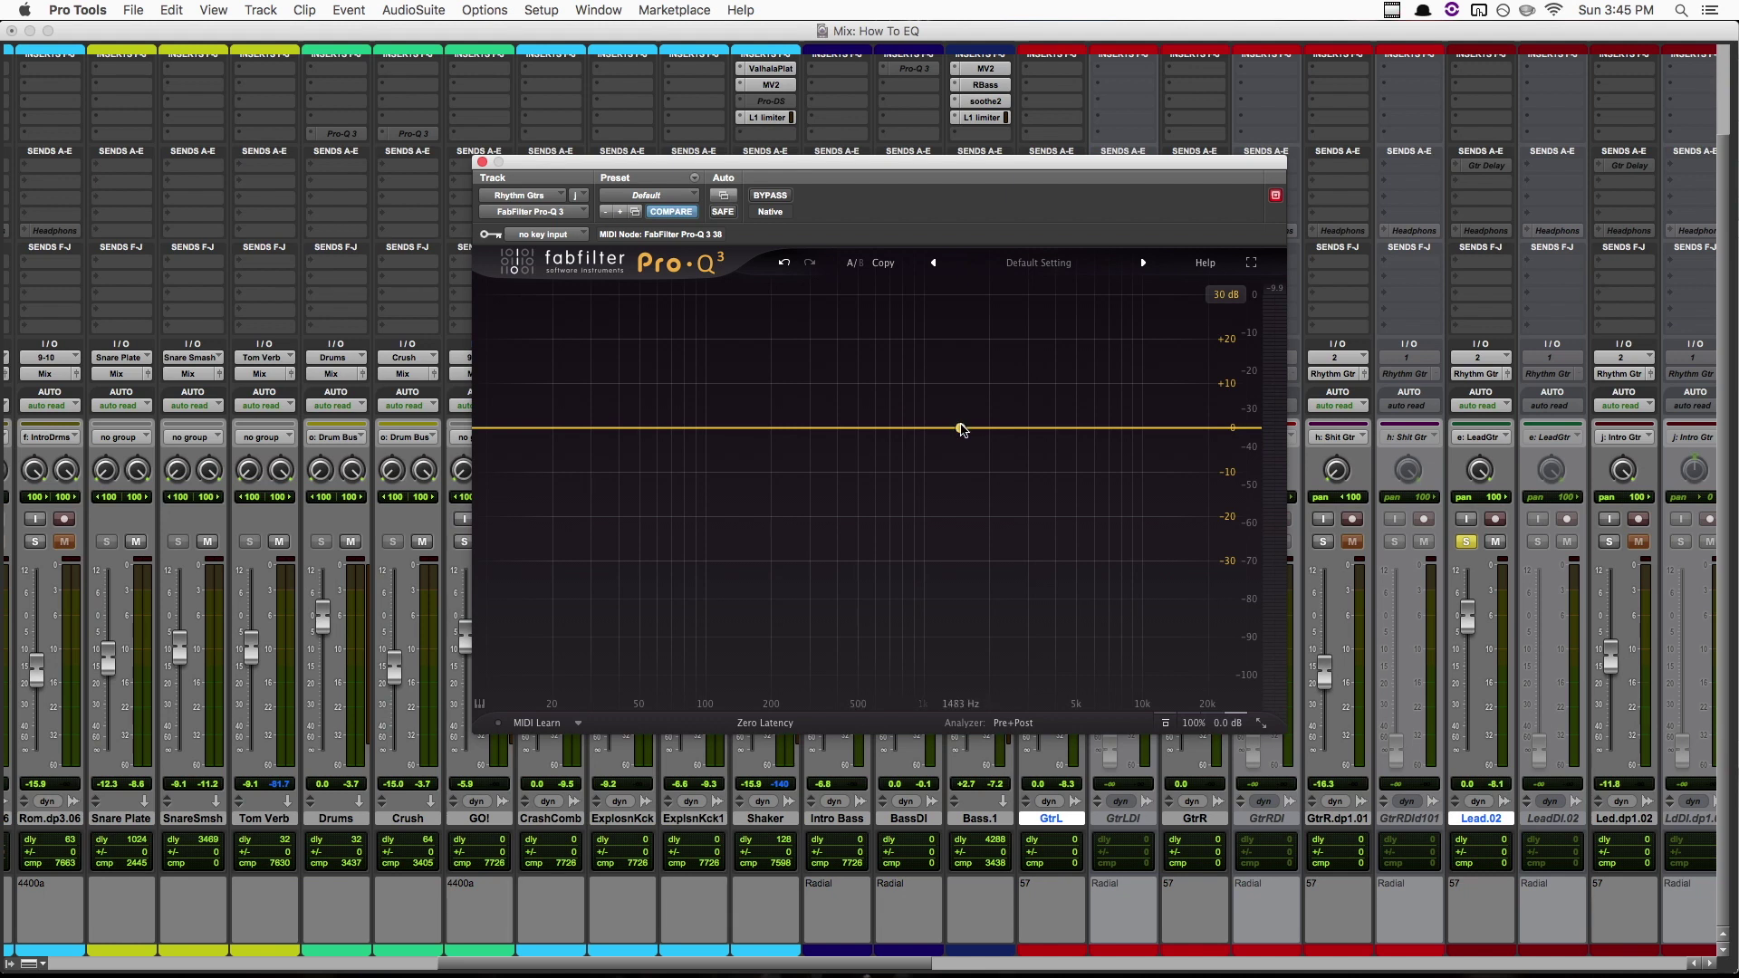
Add a bell boost of about 18 dB near 4400 Hz and switch the band off and on again
drag(958, 427, 1071, 356)
scroll(963, 377, up, 3)
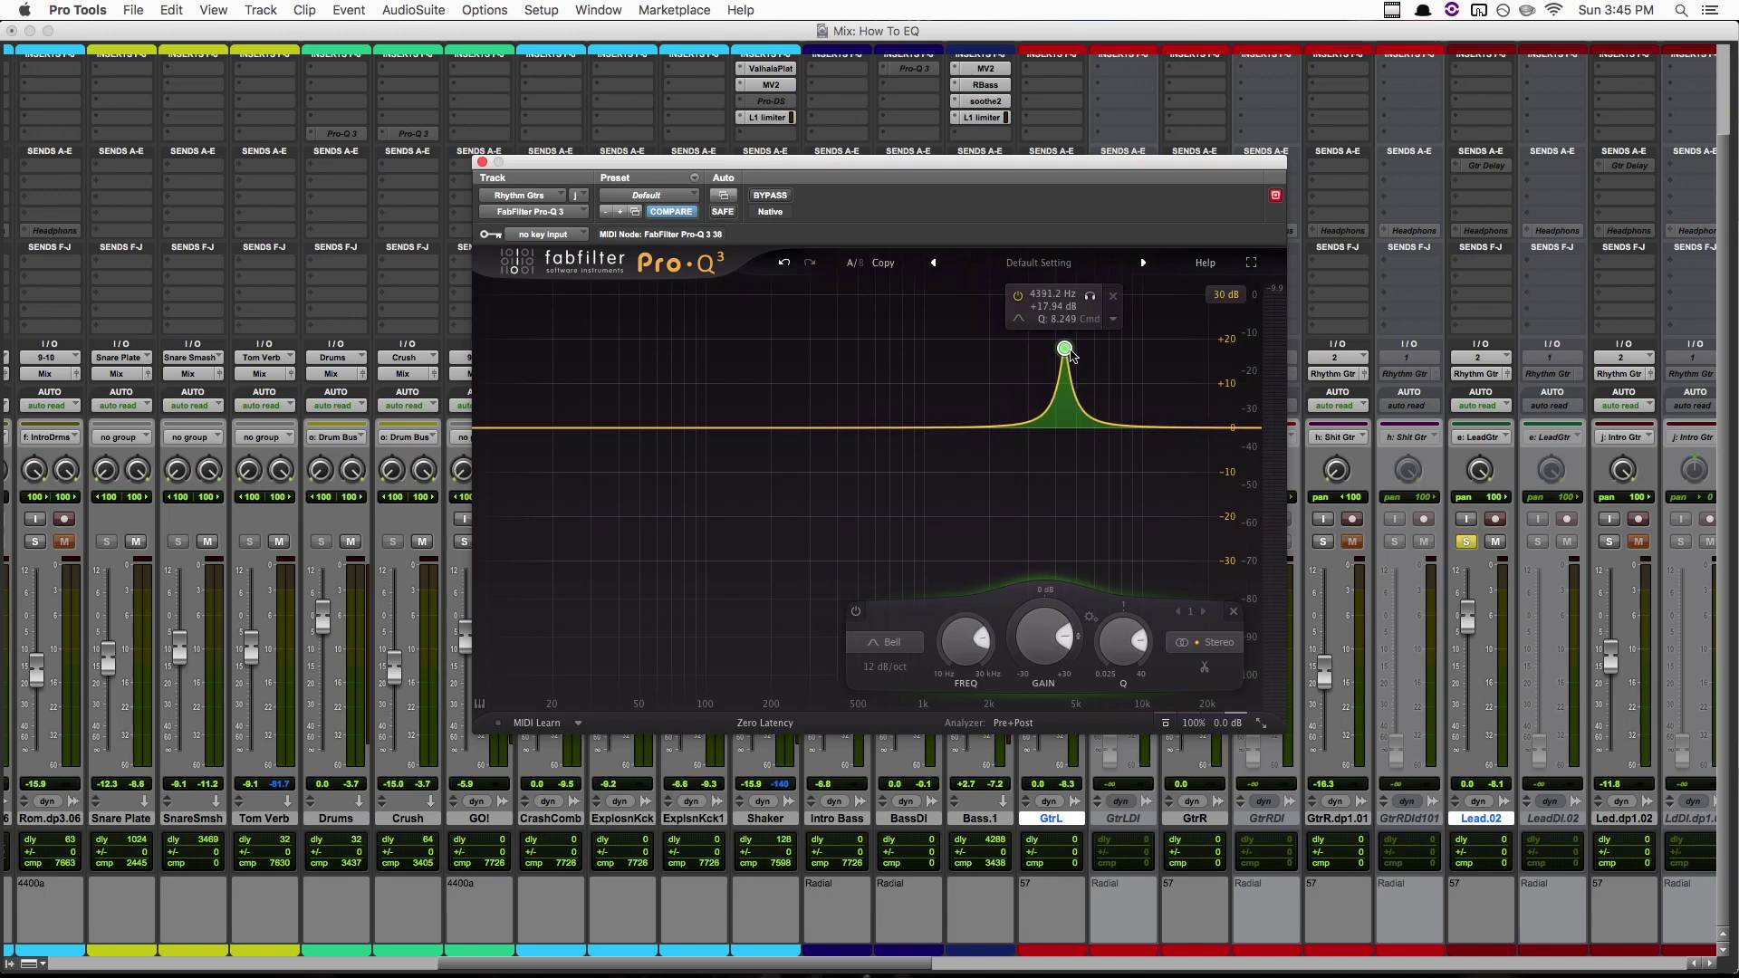
click(1018, 296)
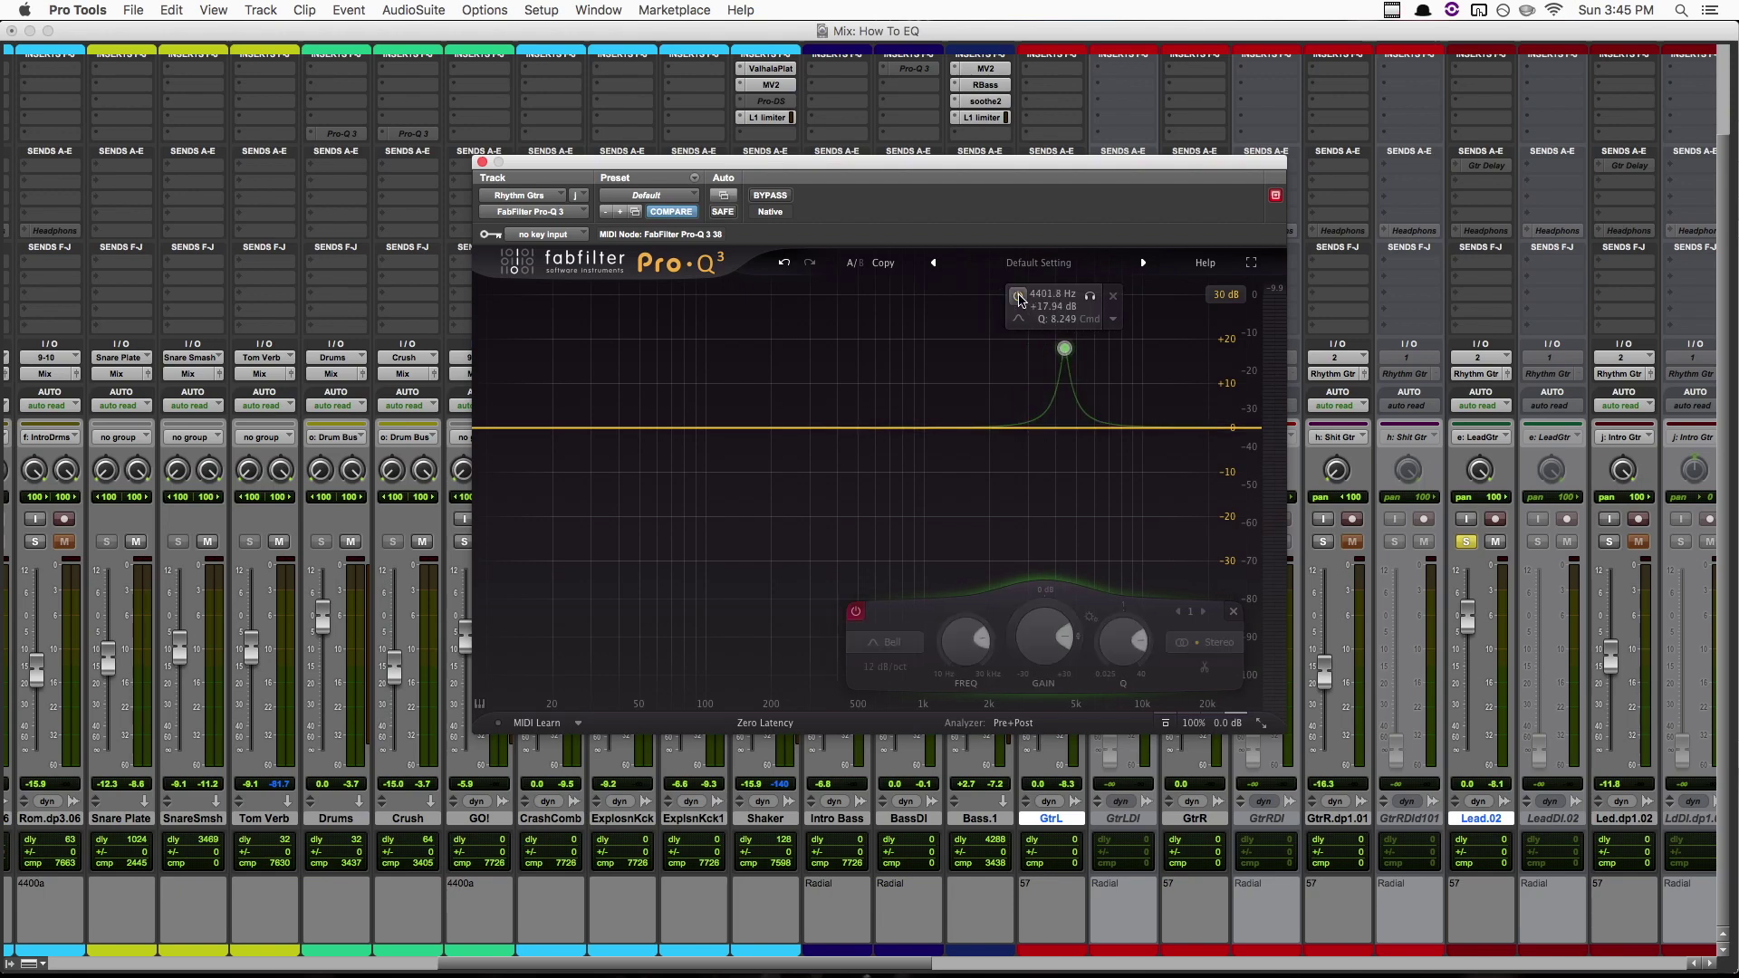
click(1018, 295)
Shift the boosted bell slightly lower in frequency, turn it into a cut of about 3.25 dB, and delete the band
drag(1068, 349, 1058, 348)
drag(1043, 630, 1063, 771)
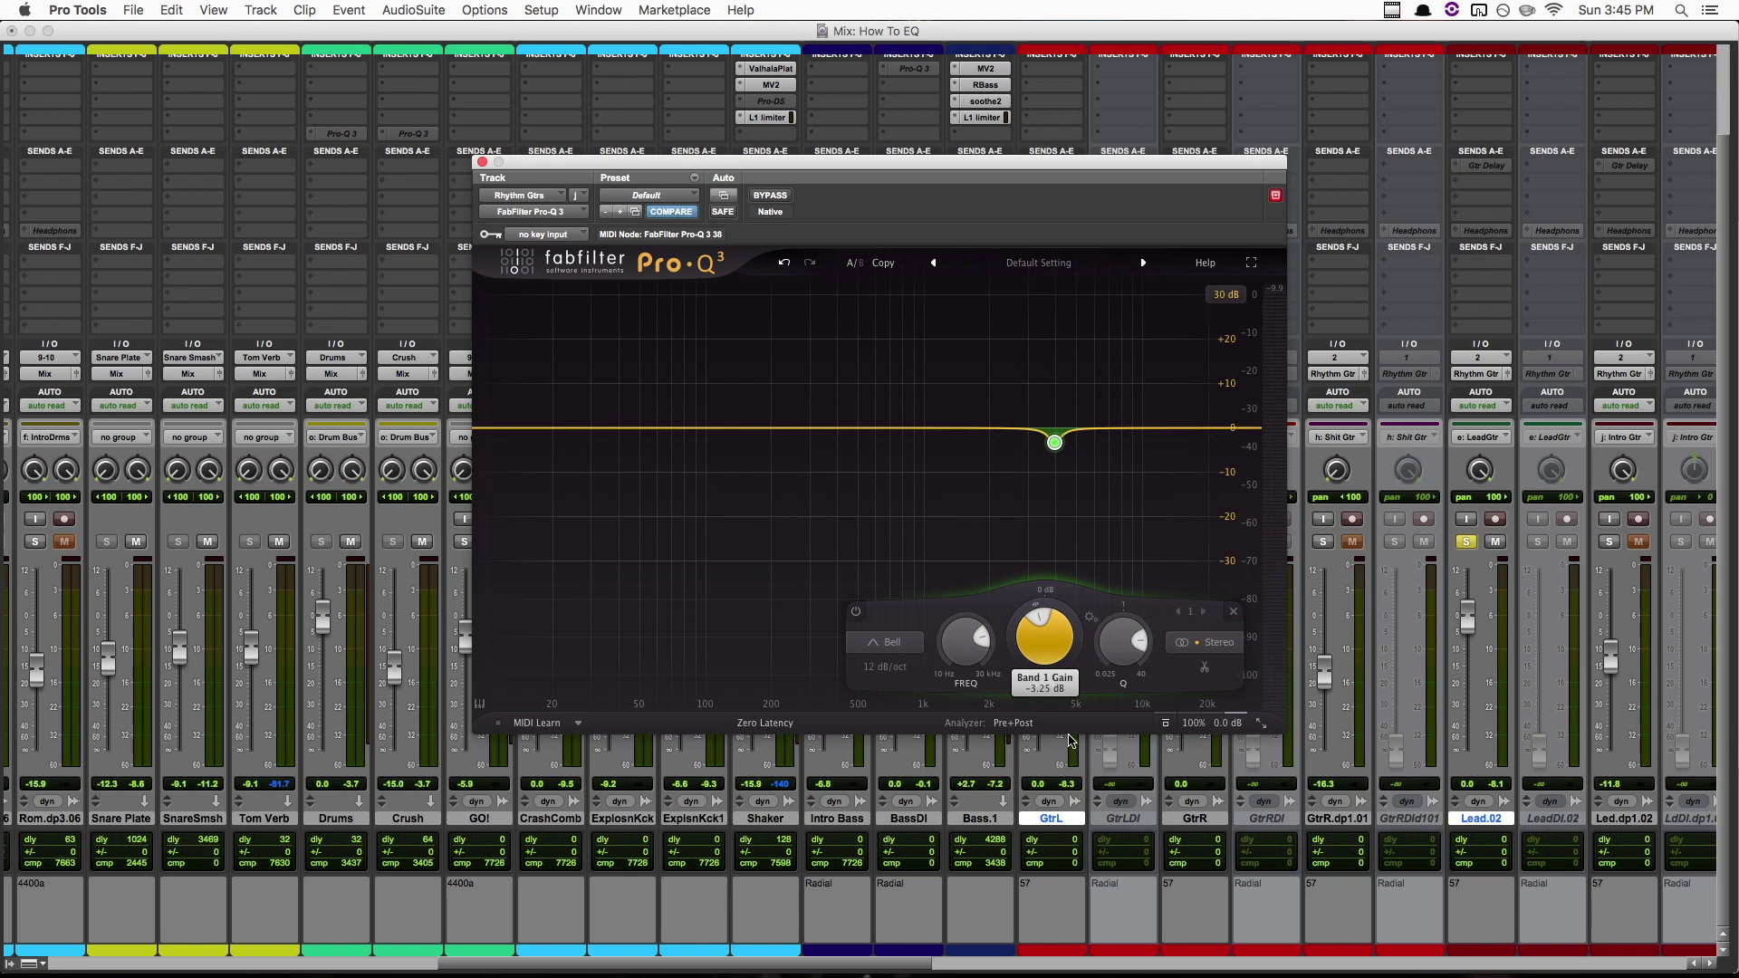
key(Delete)
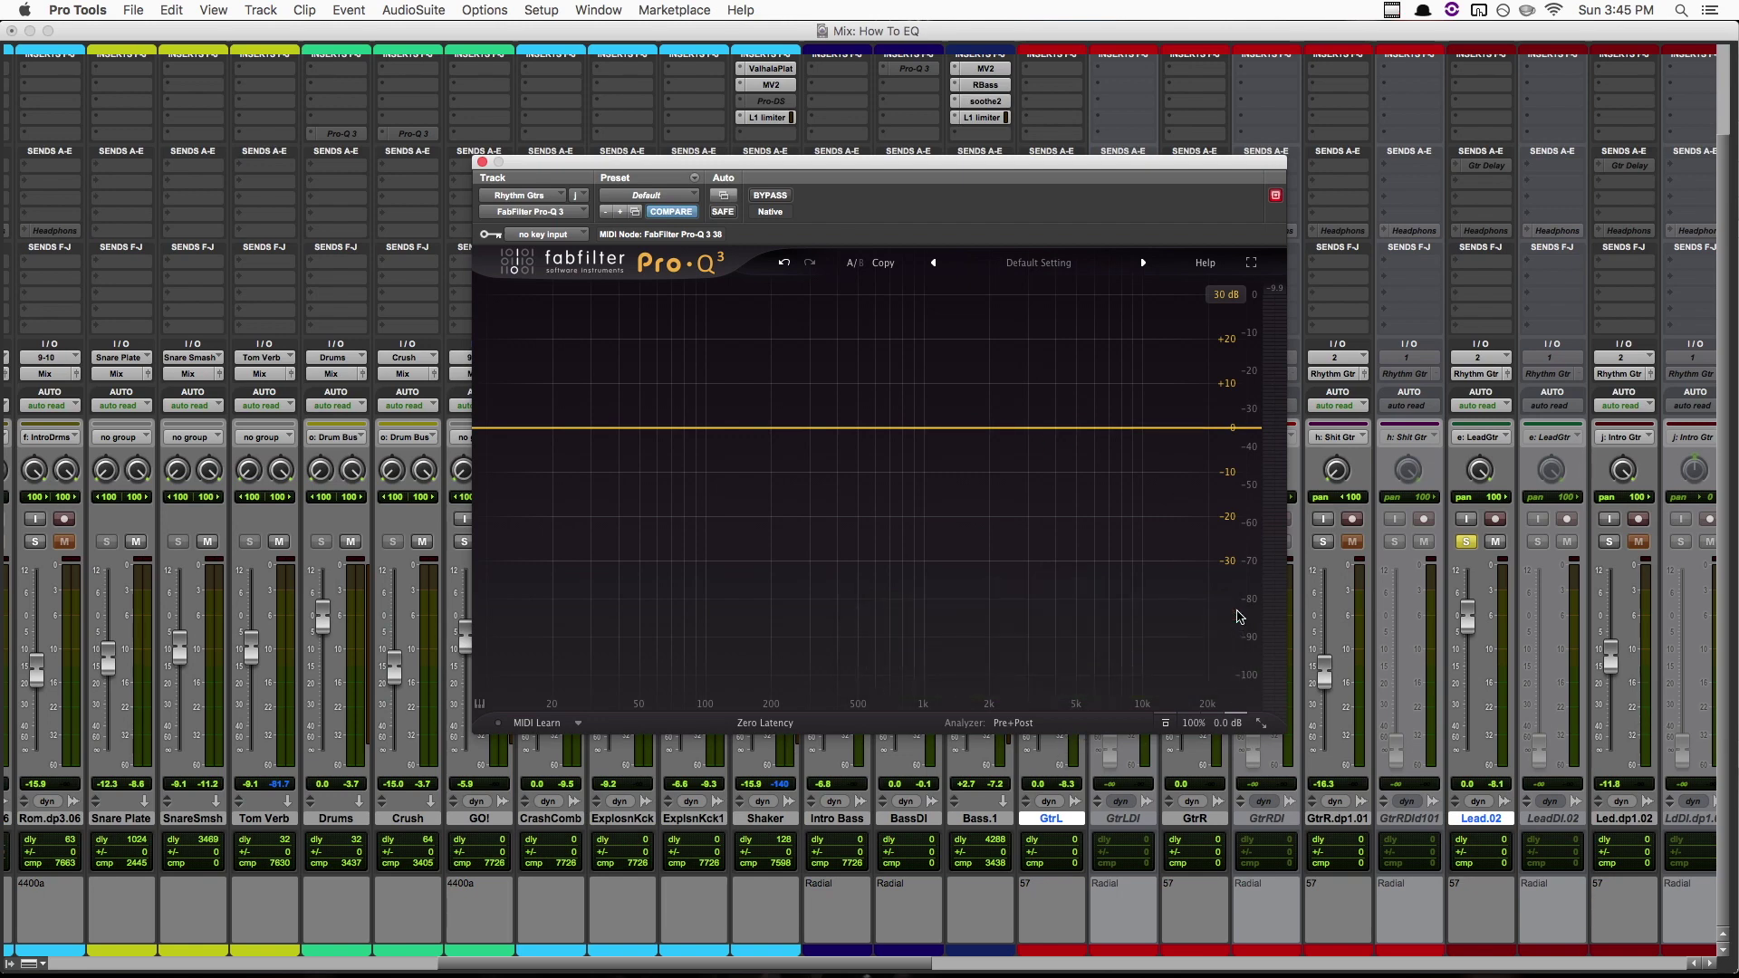
Play the soloed SnareT.06 track several times with a flat EQ to examine its sound and spectrum
key(space)
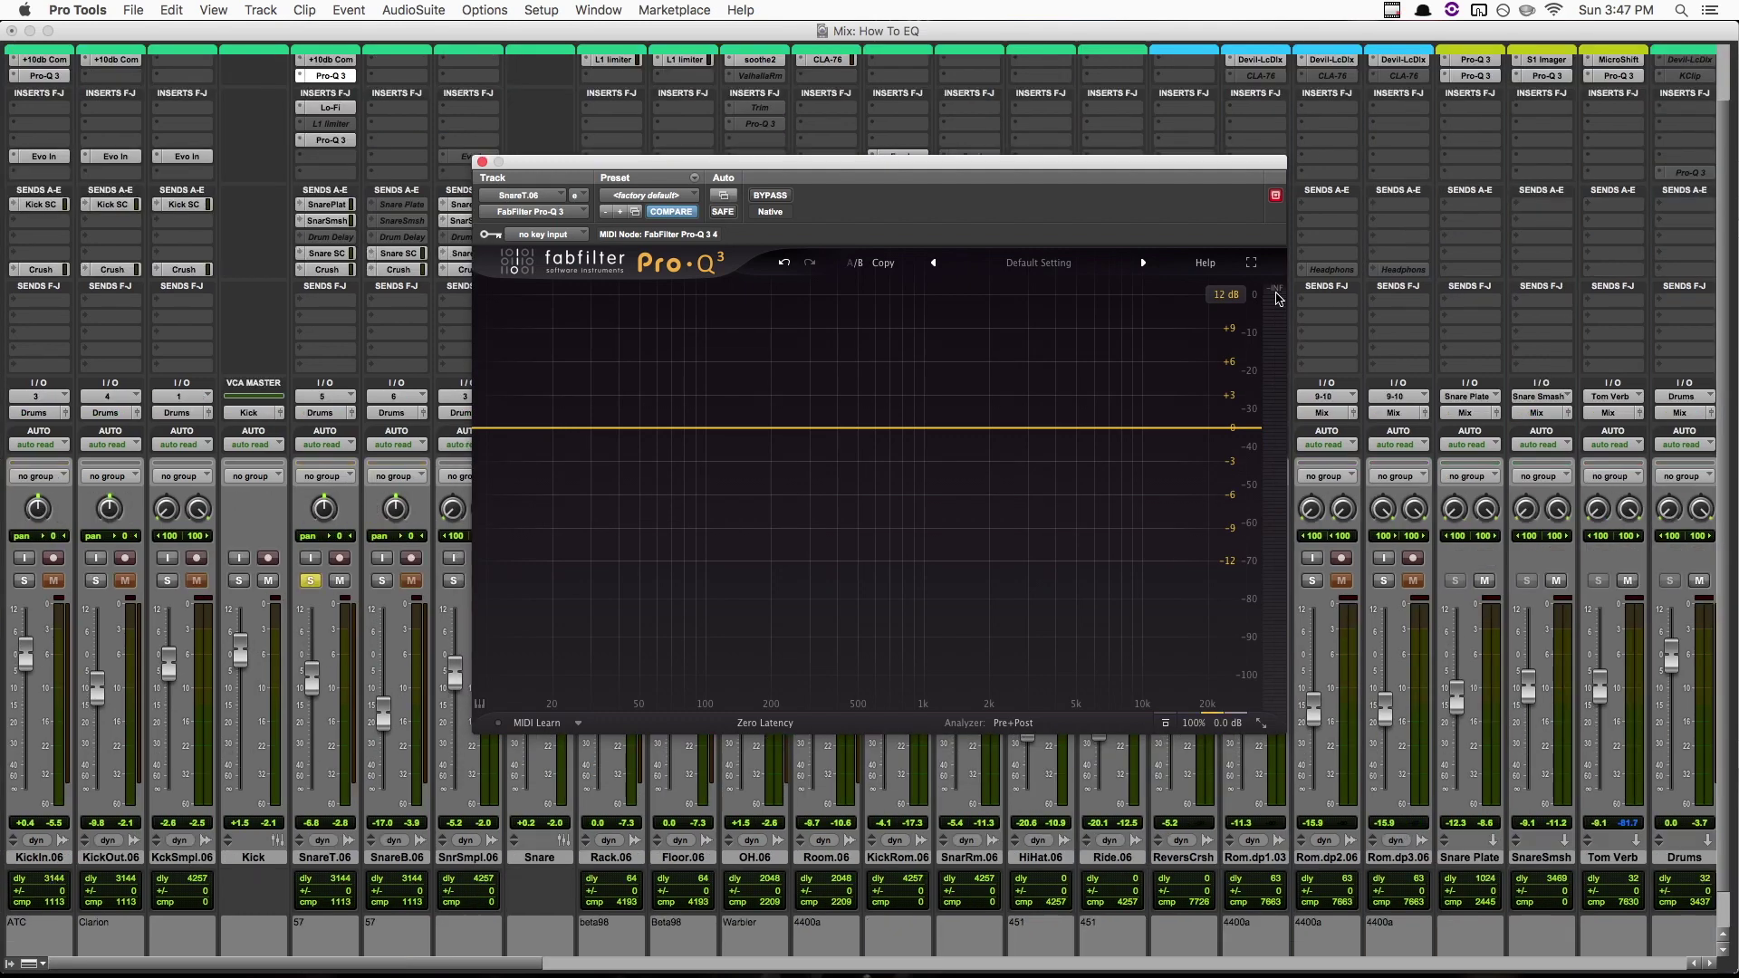
key(space)
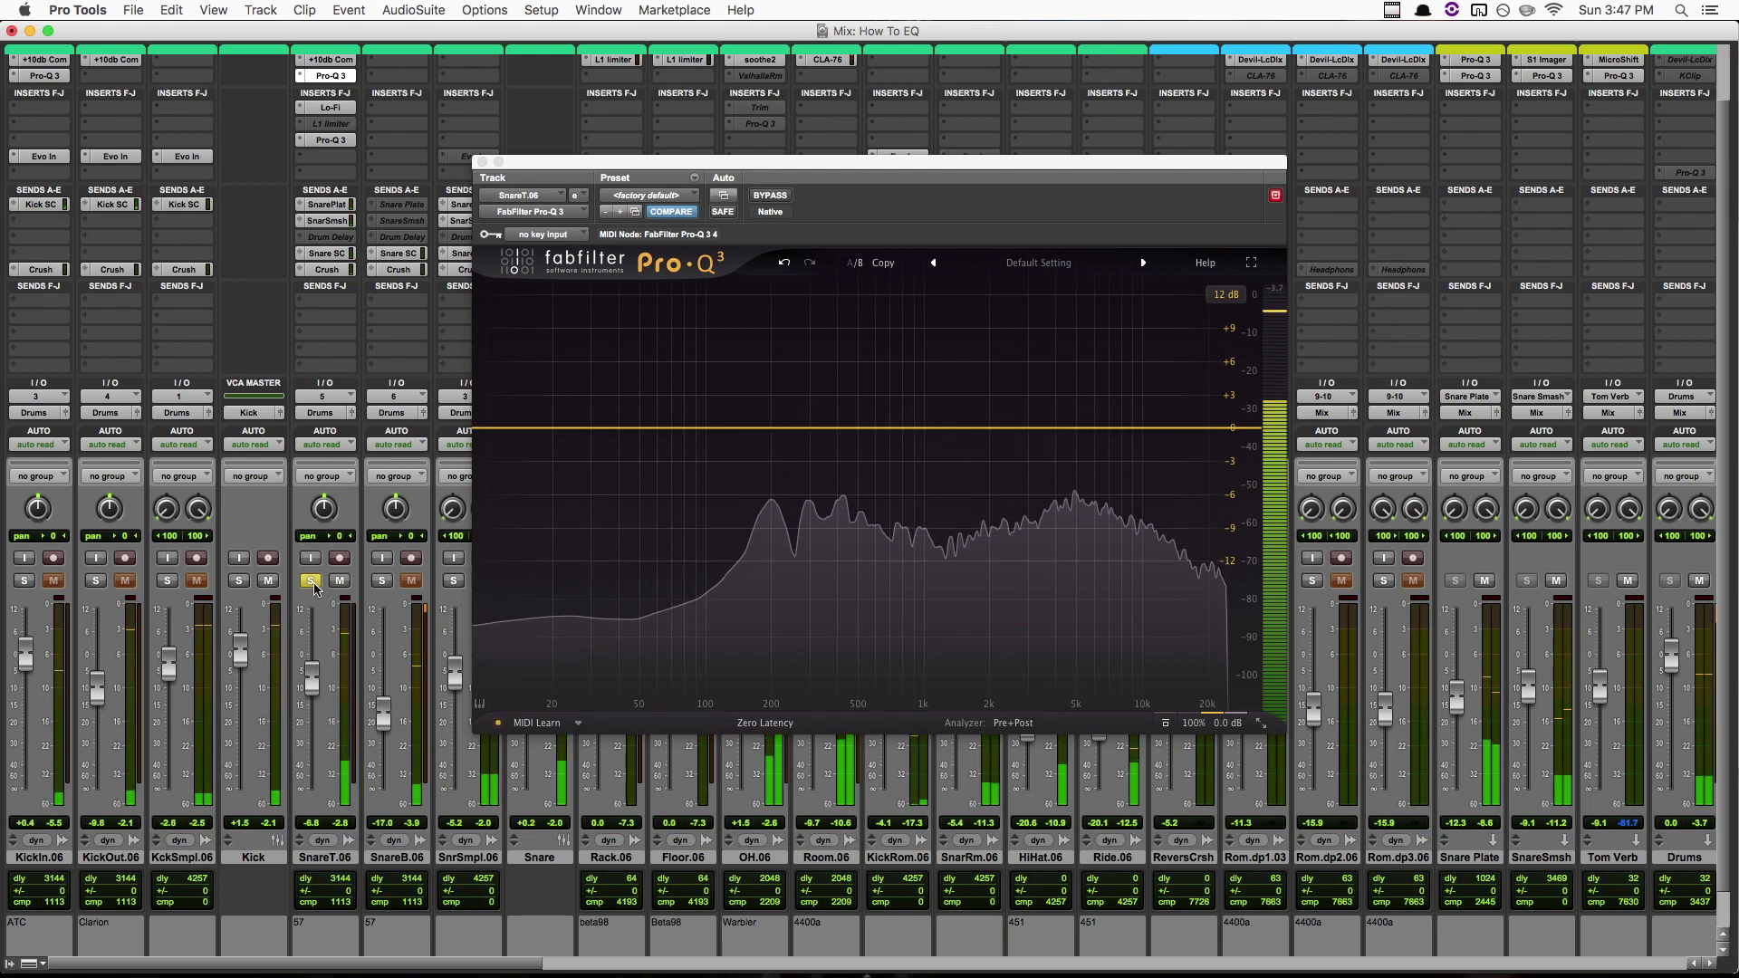
key(space)
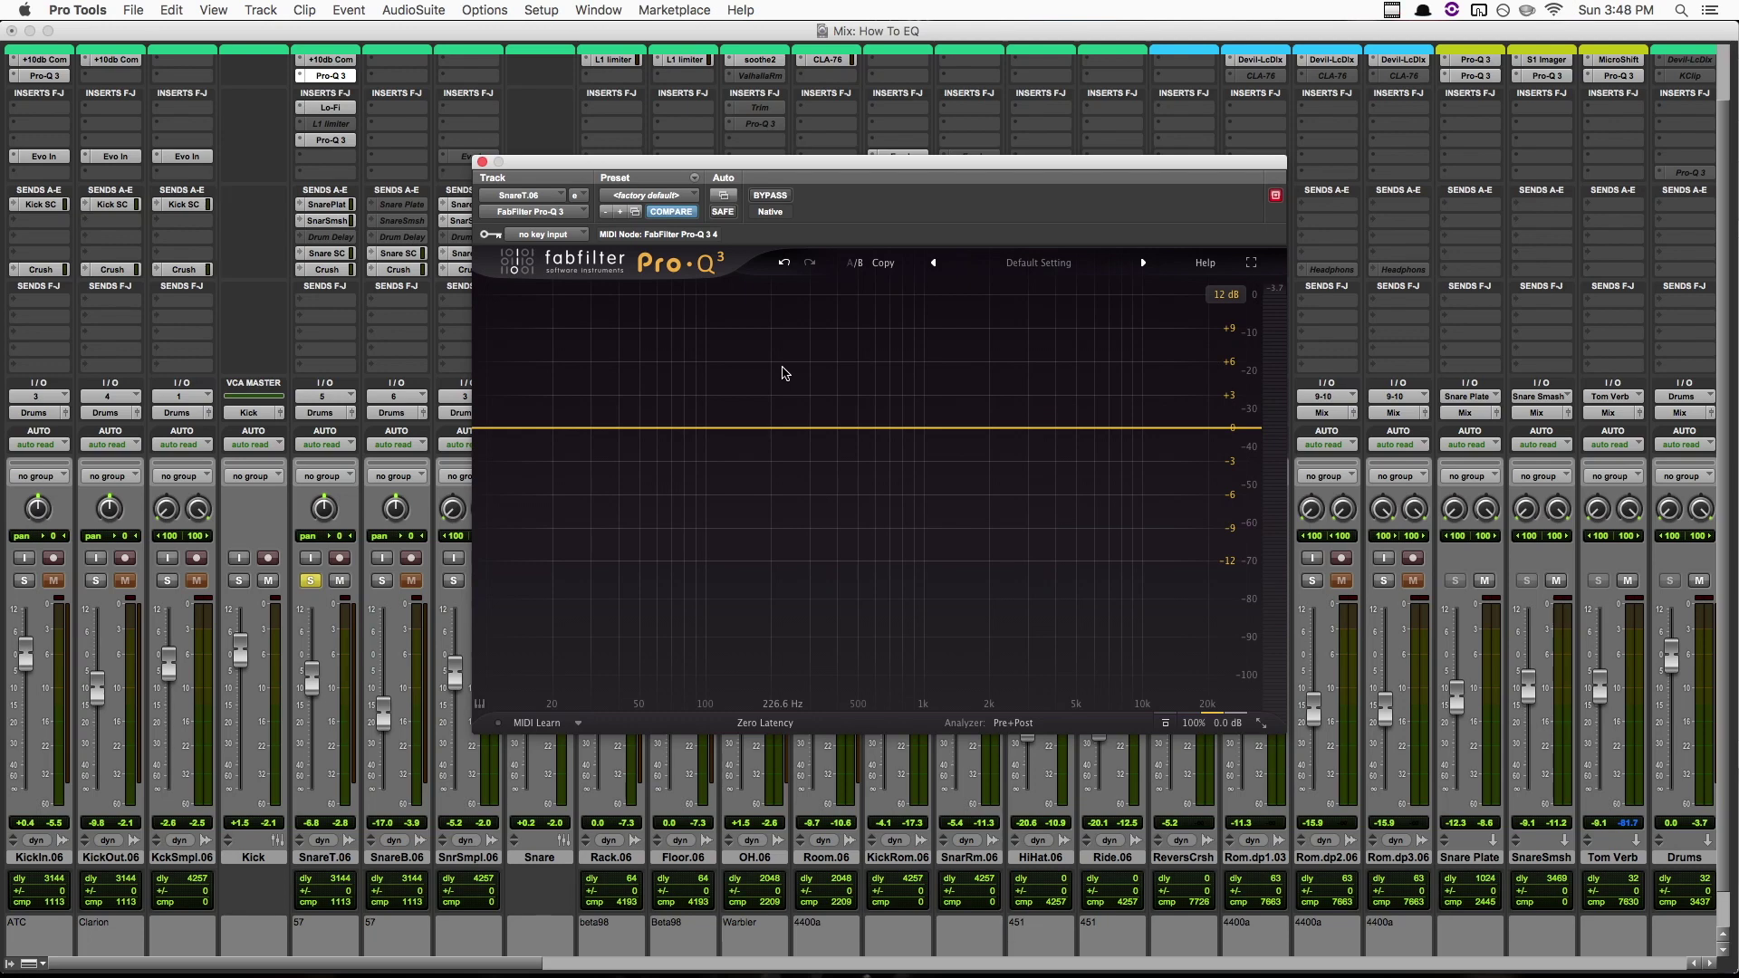
key(space)
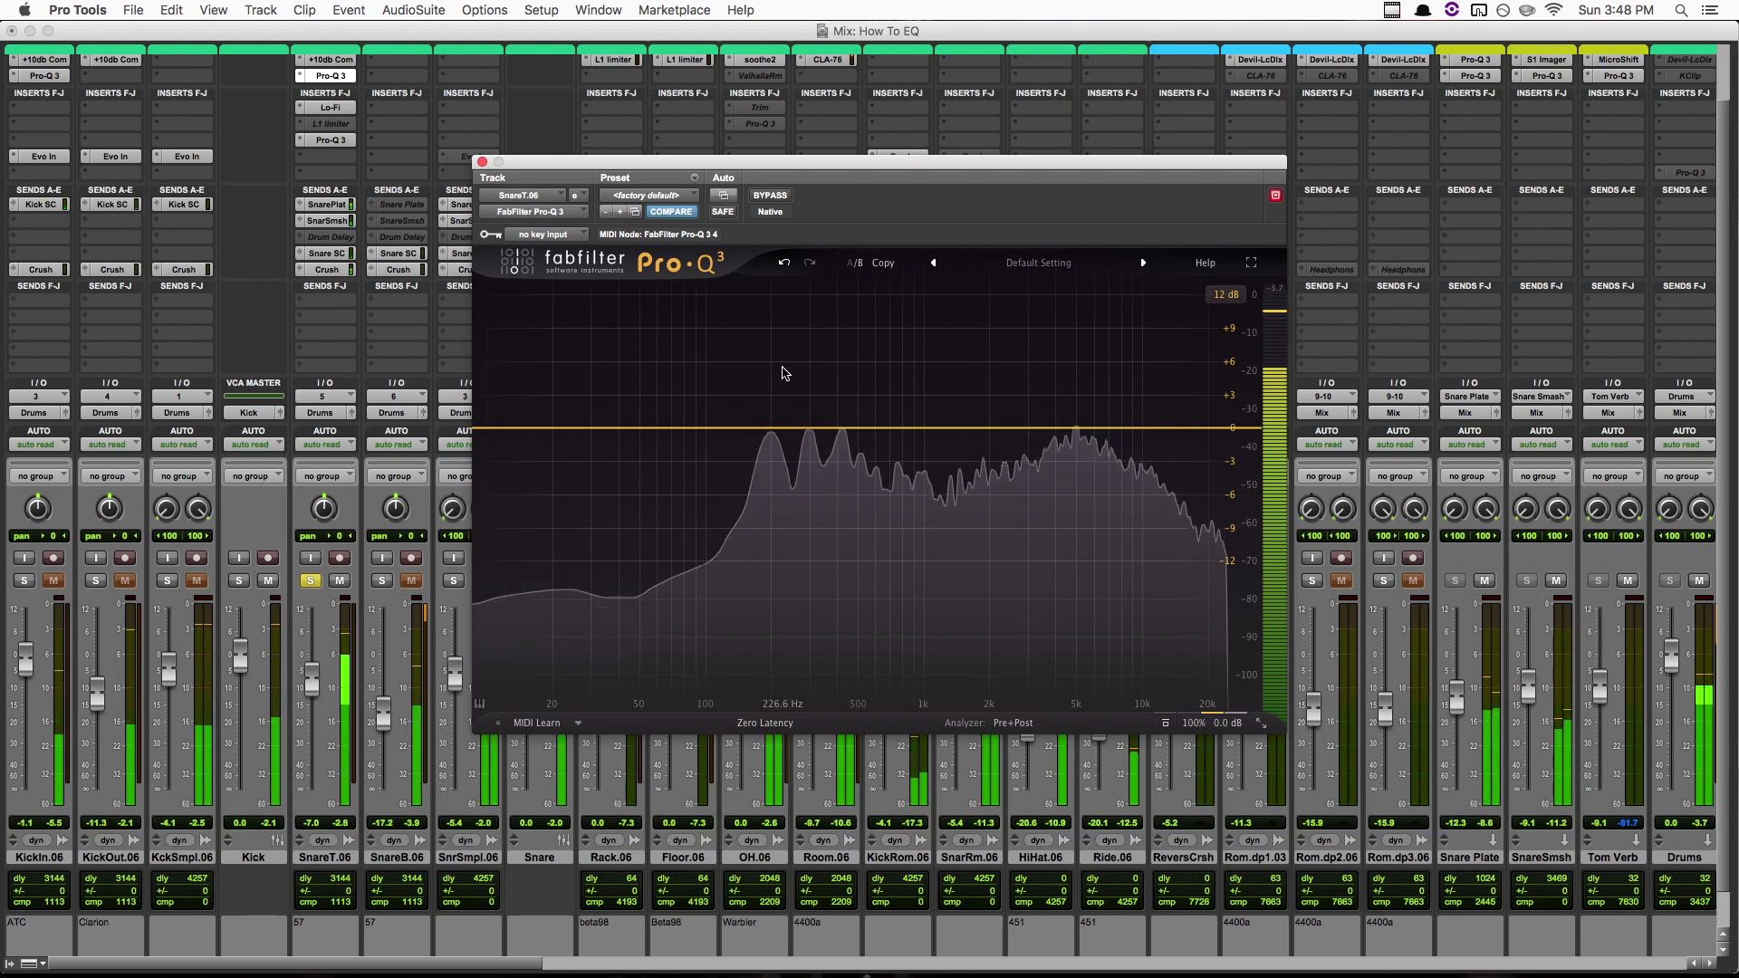
key(space)
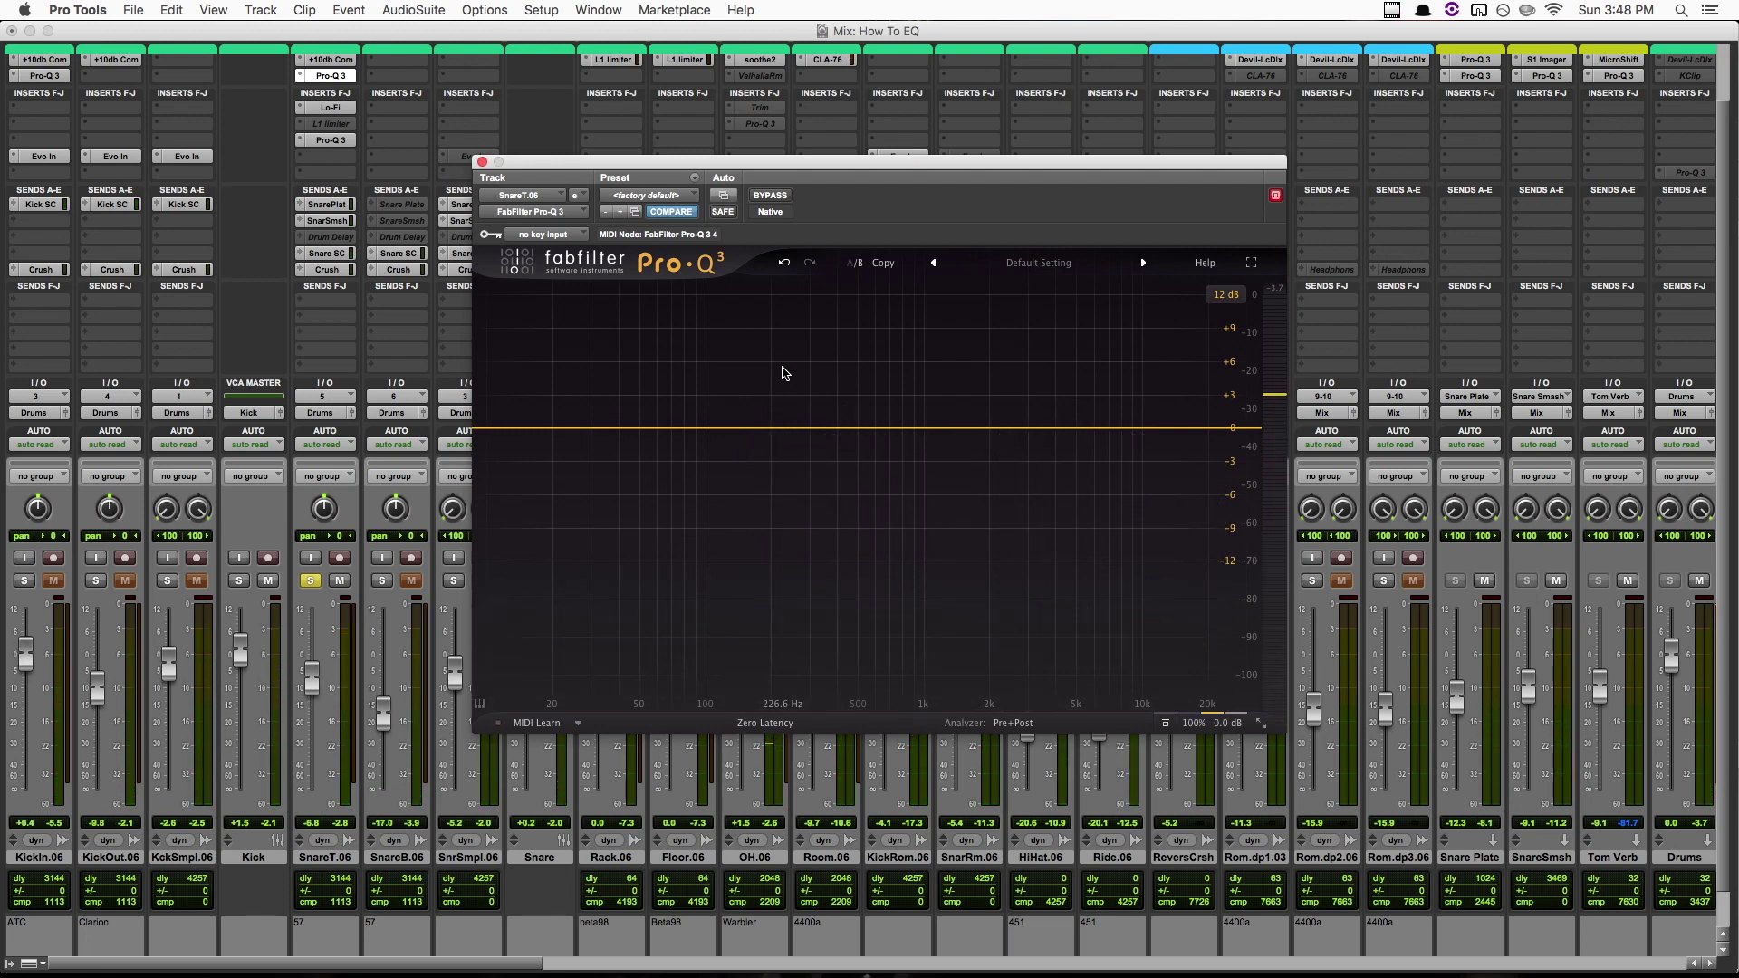
key(space)
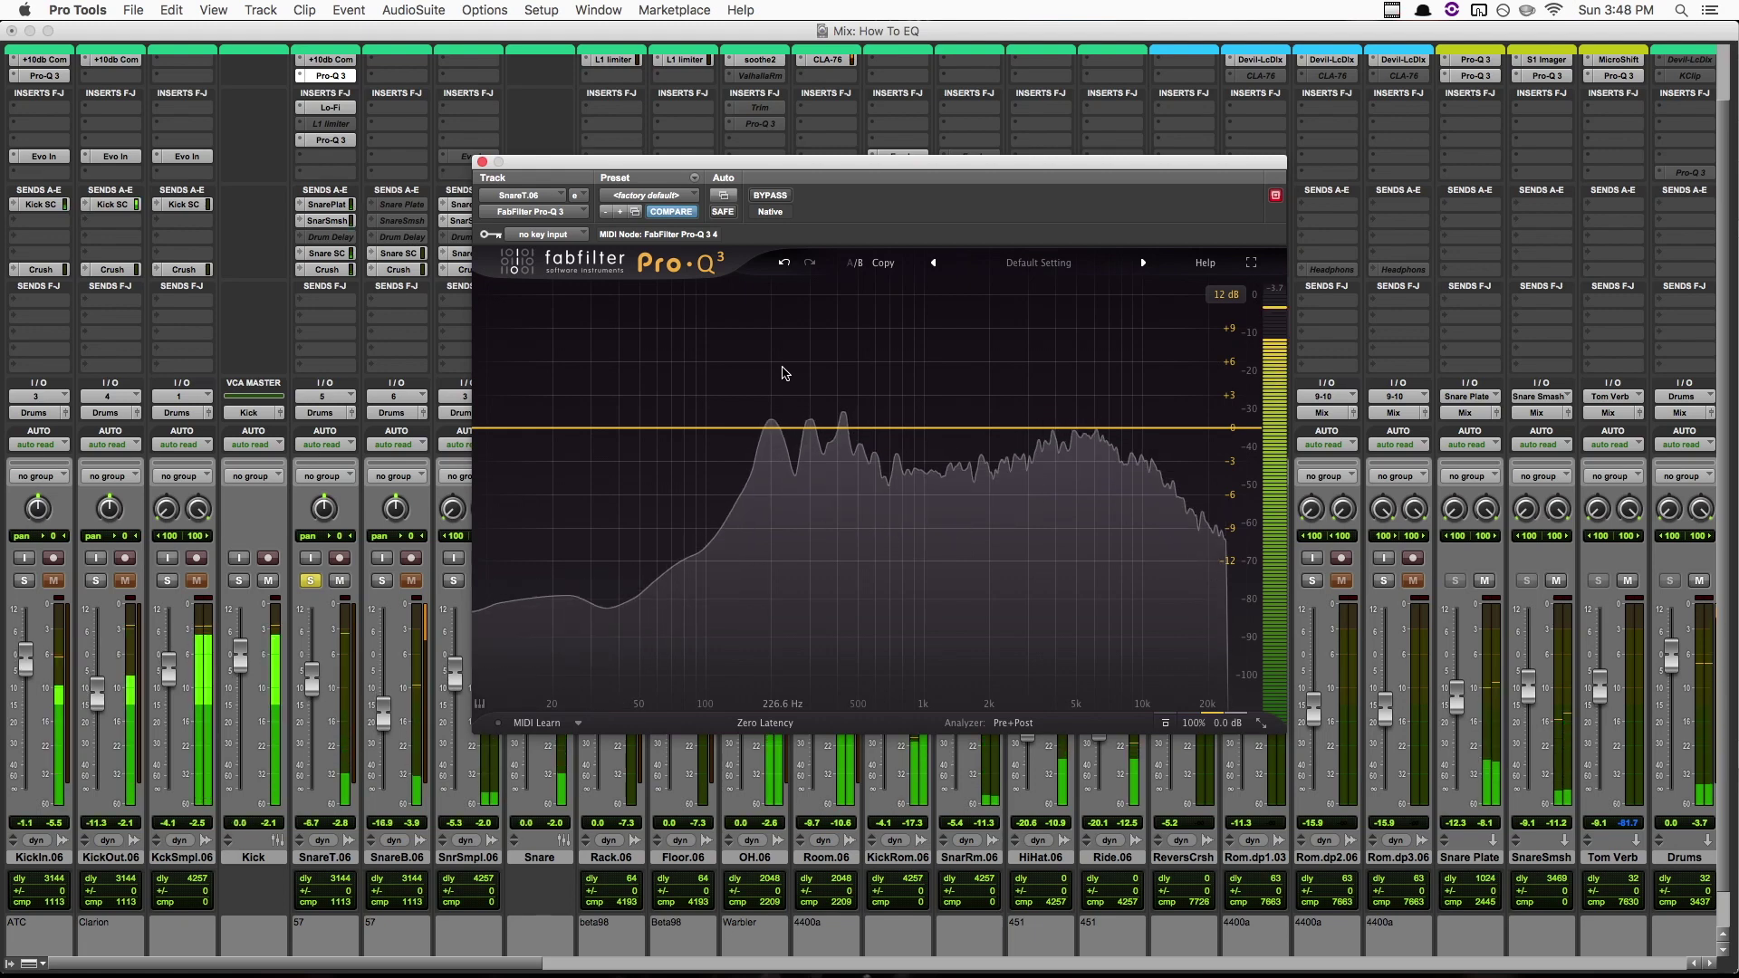
key(space)
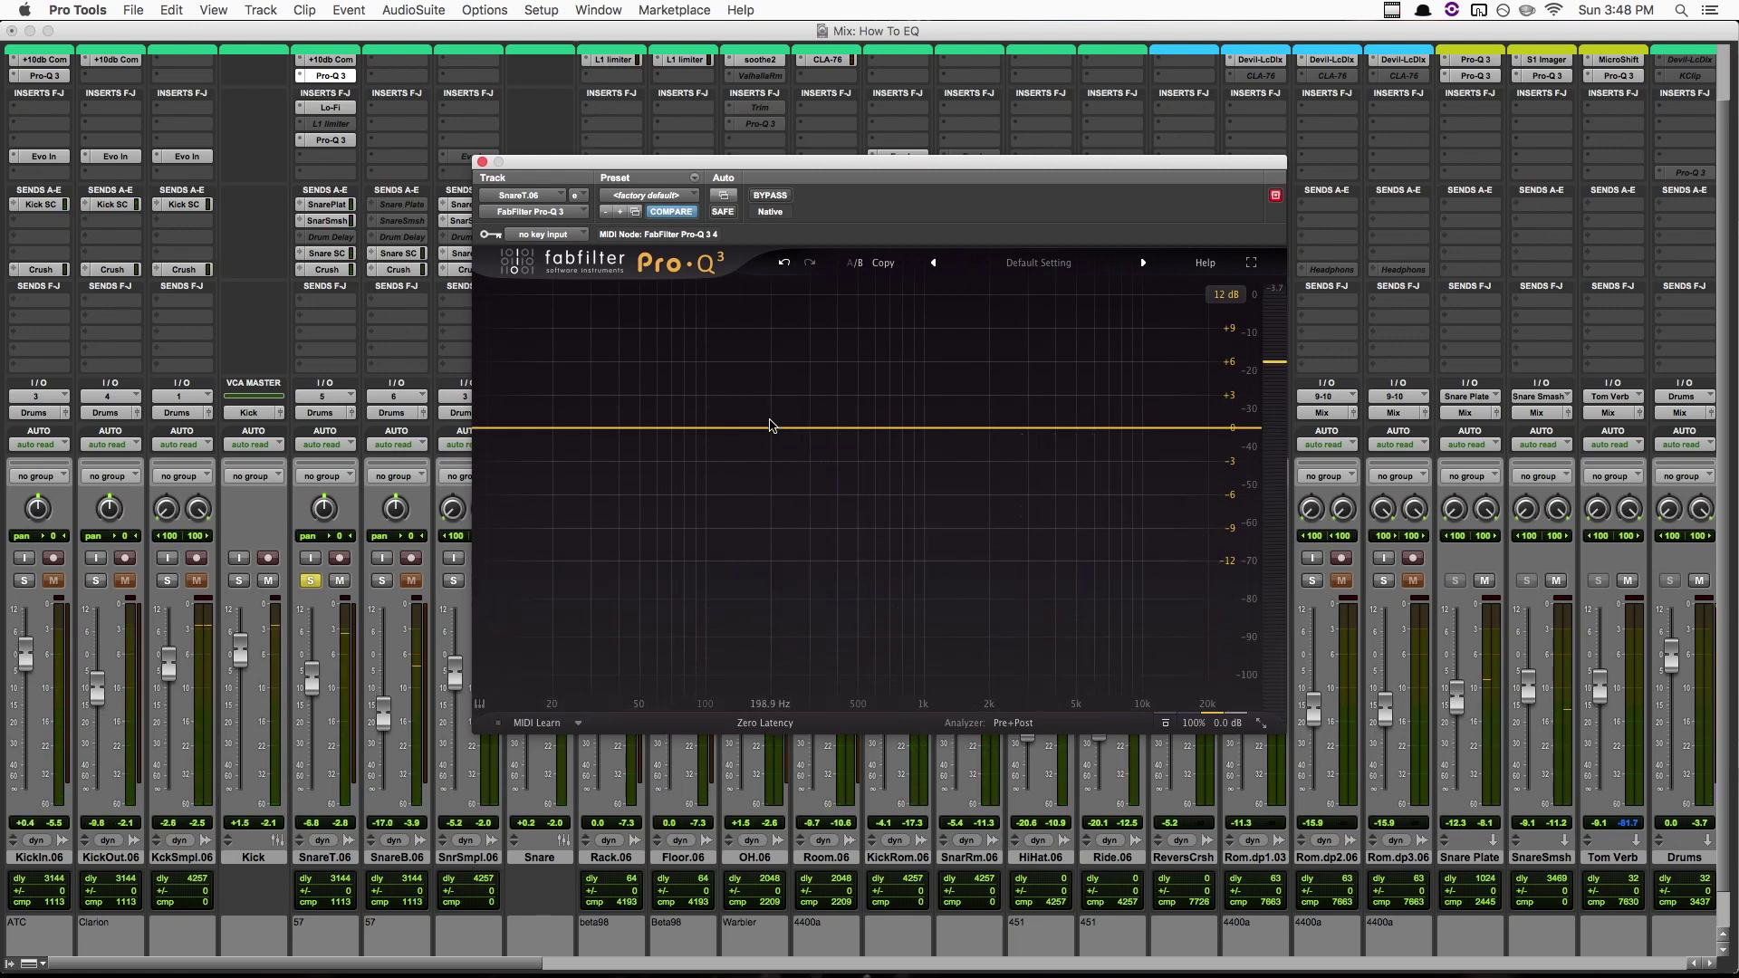
Add a narrow bell boost at about 211 Hz on the snare and sweep it during playback to about 293 Hz at +10.5 dB
drag(774, 426, 777, 359)
scroll(776, 359, up, 6)
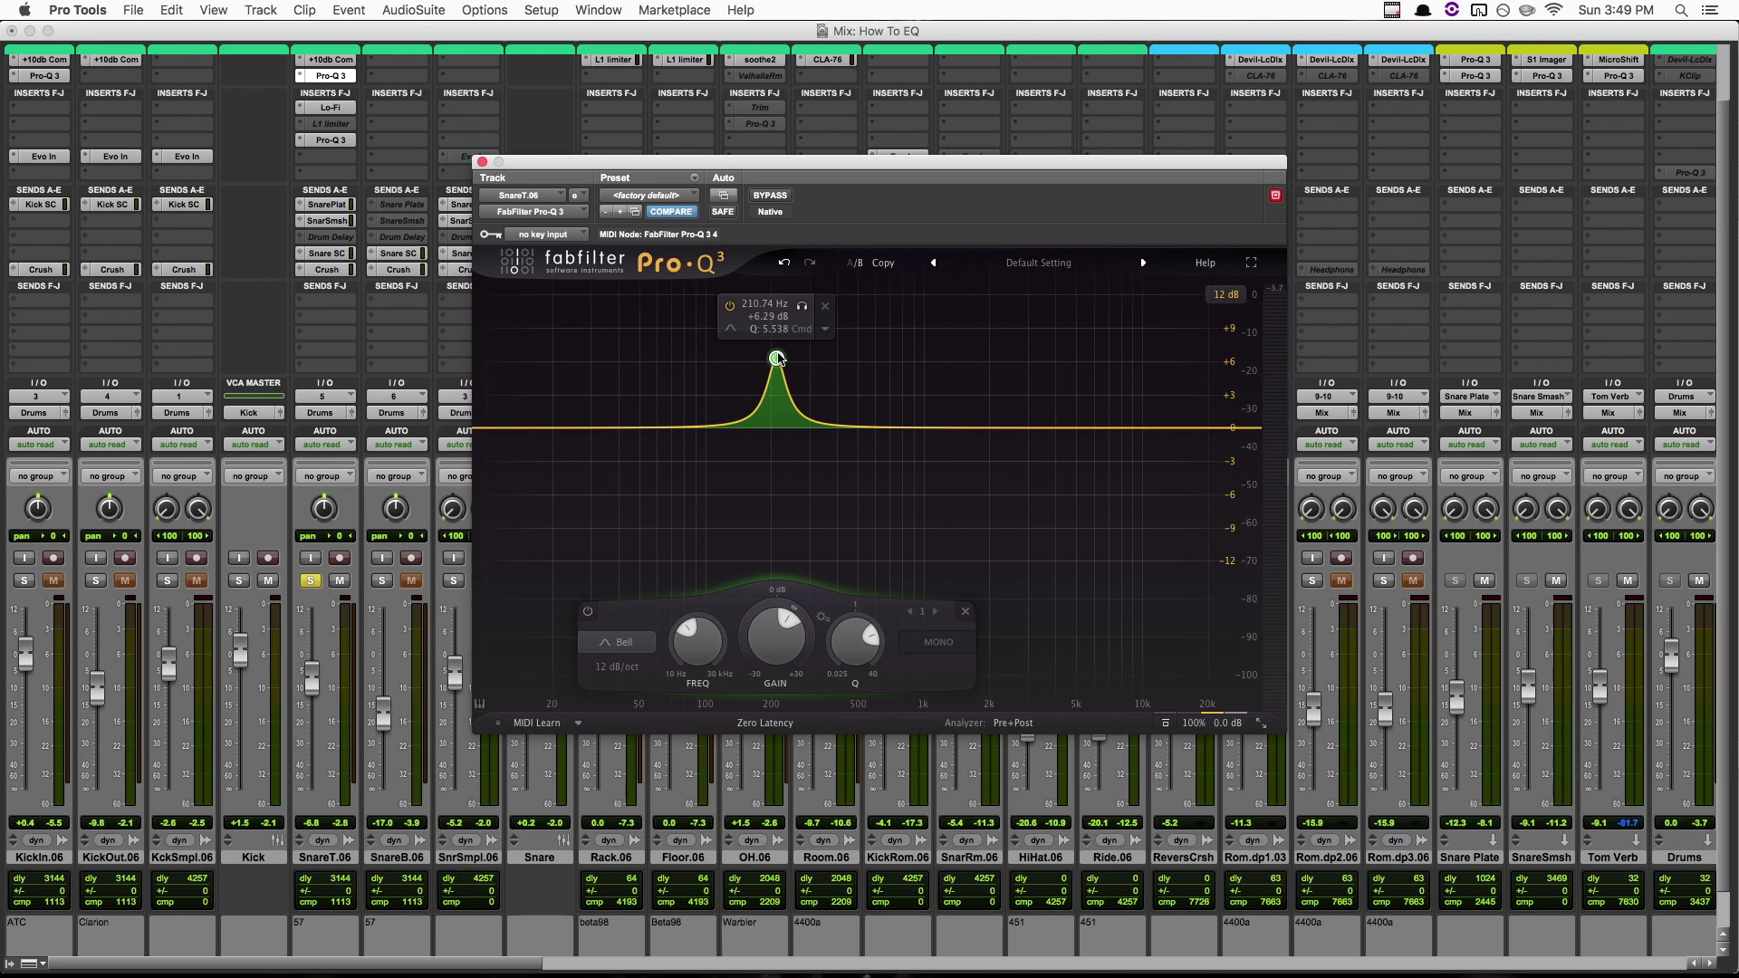
key(space)
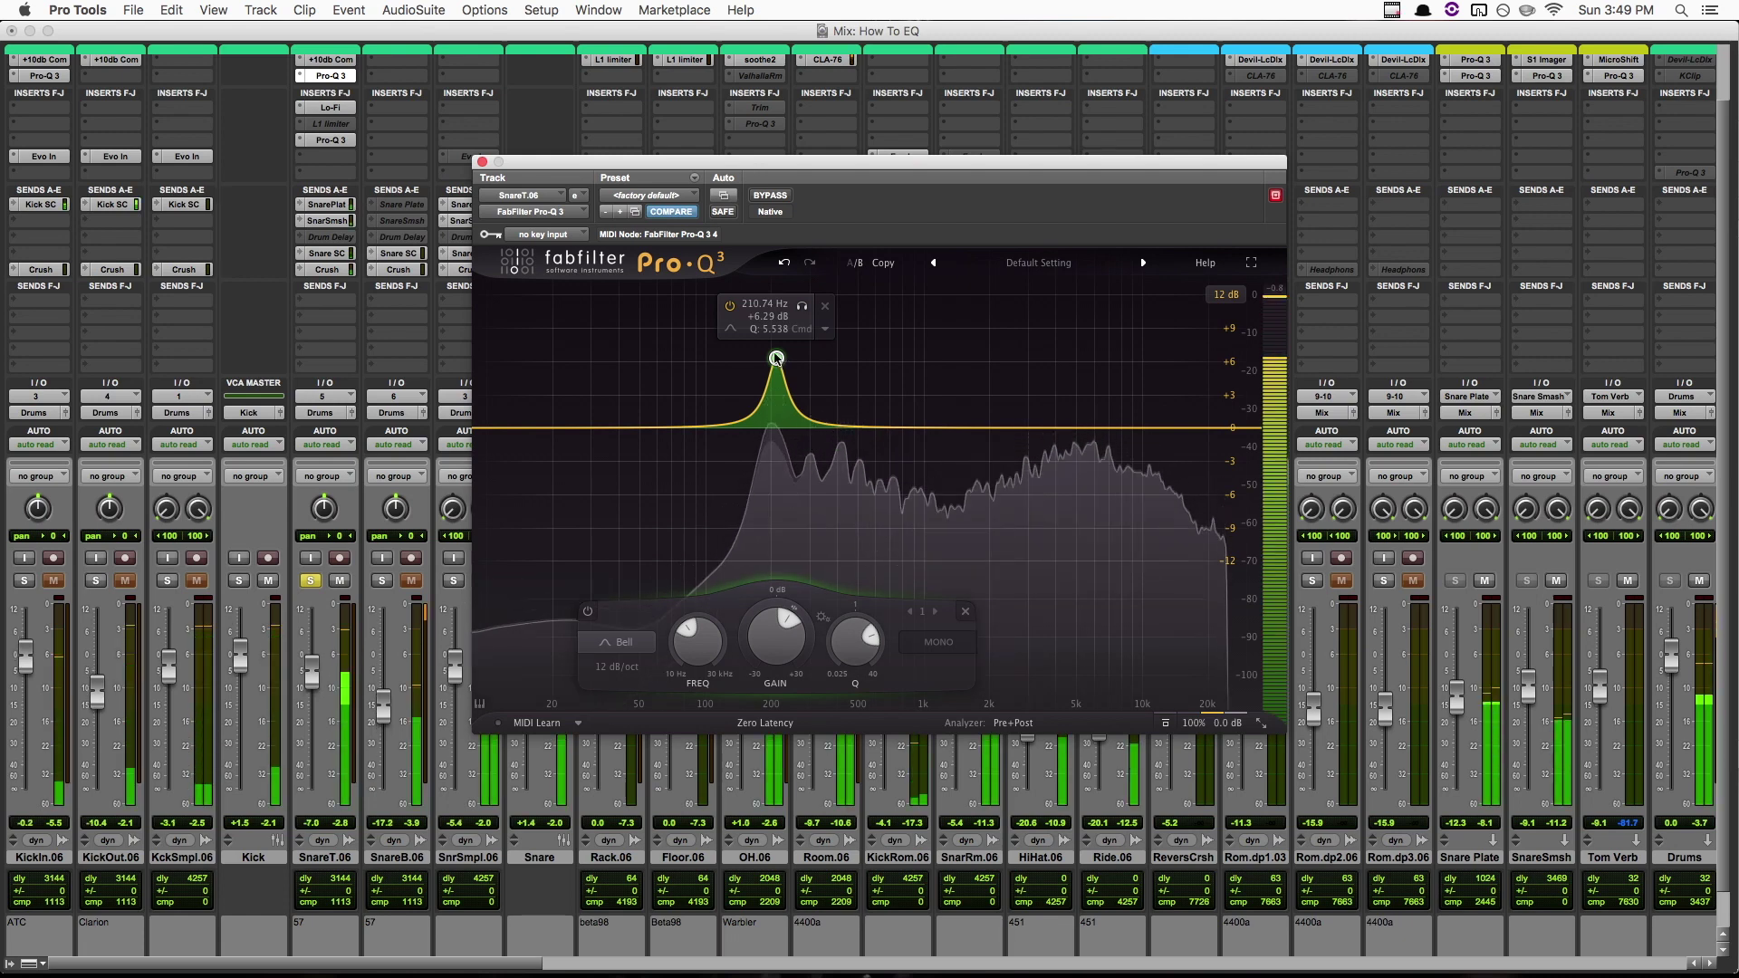
drag(778, 358, 807, 311)
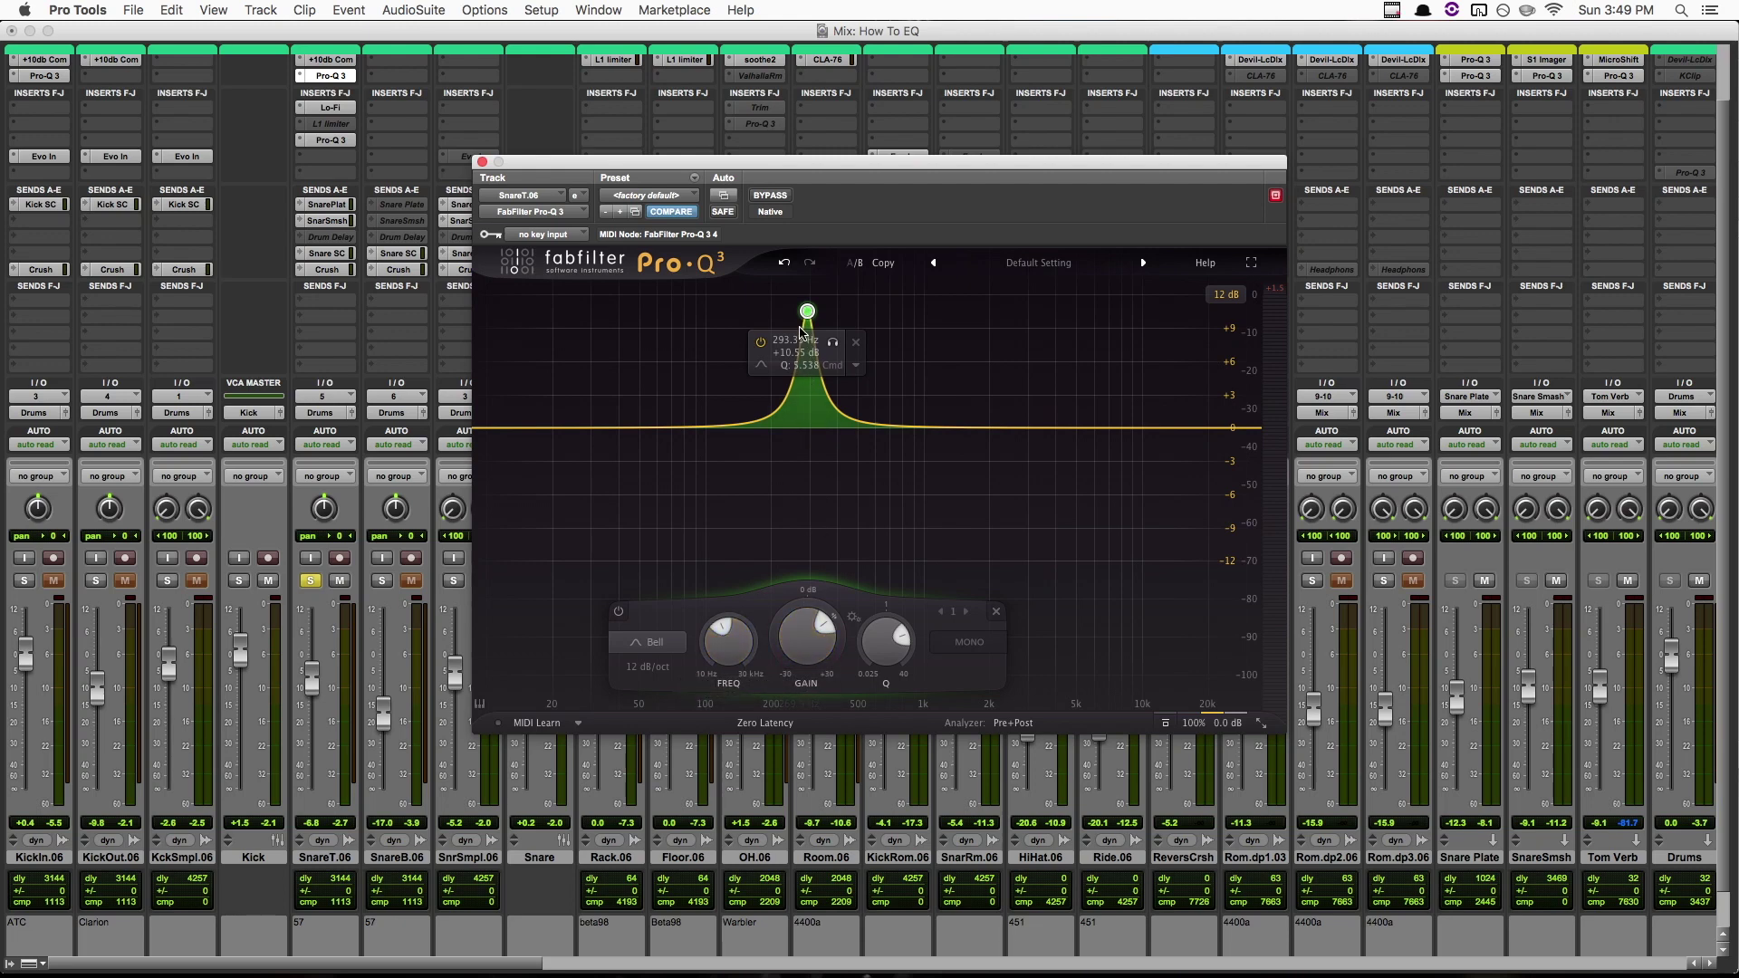
Sweep the snare's narrow bell boost to 420.61 Hz at about +11.4 dB during playback, and reset its gain to 0 dB
key(space)
drag(807, 312, 843, 304)
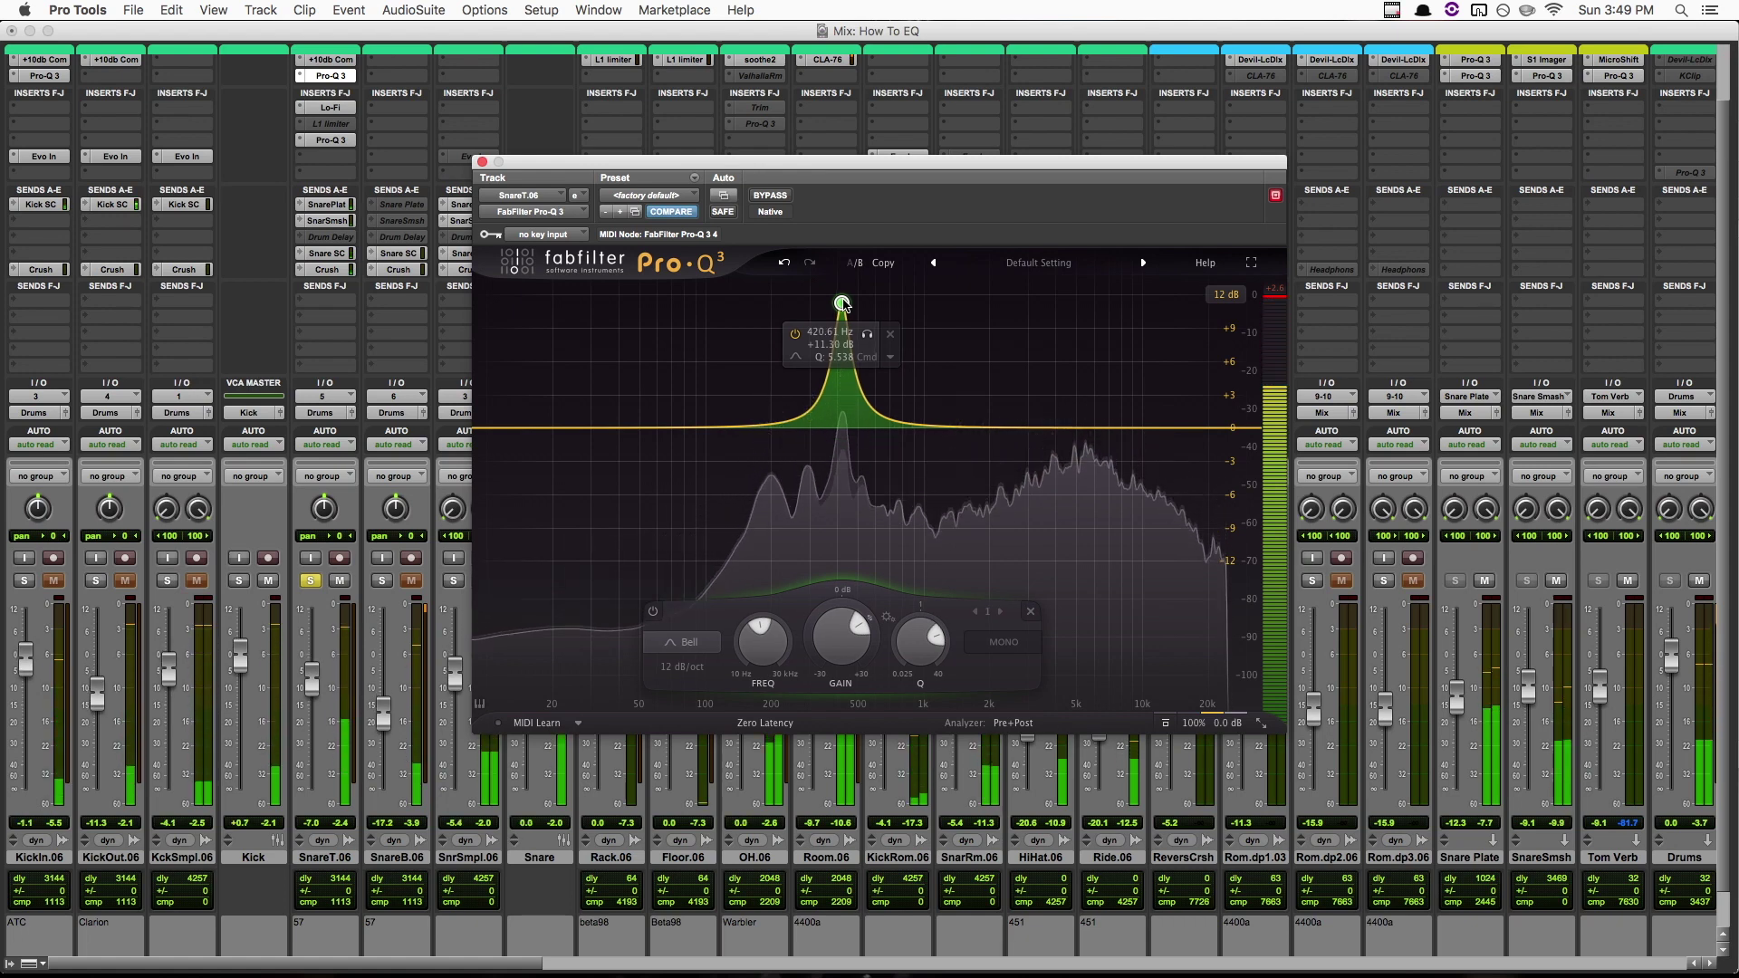
key(space)
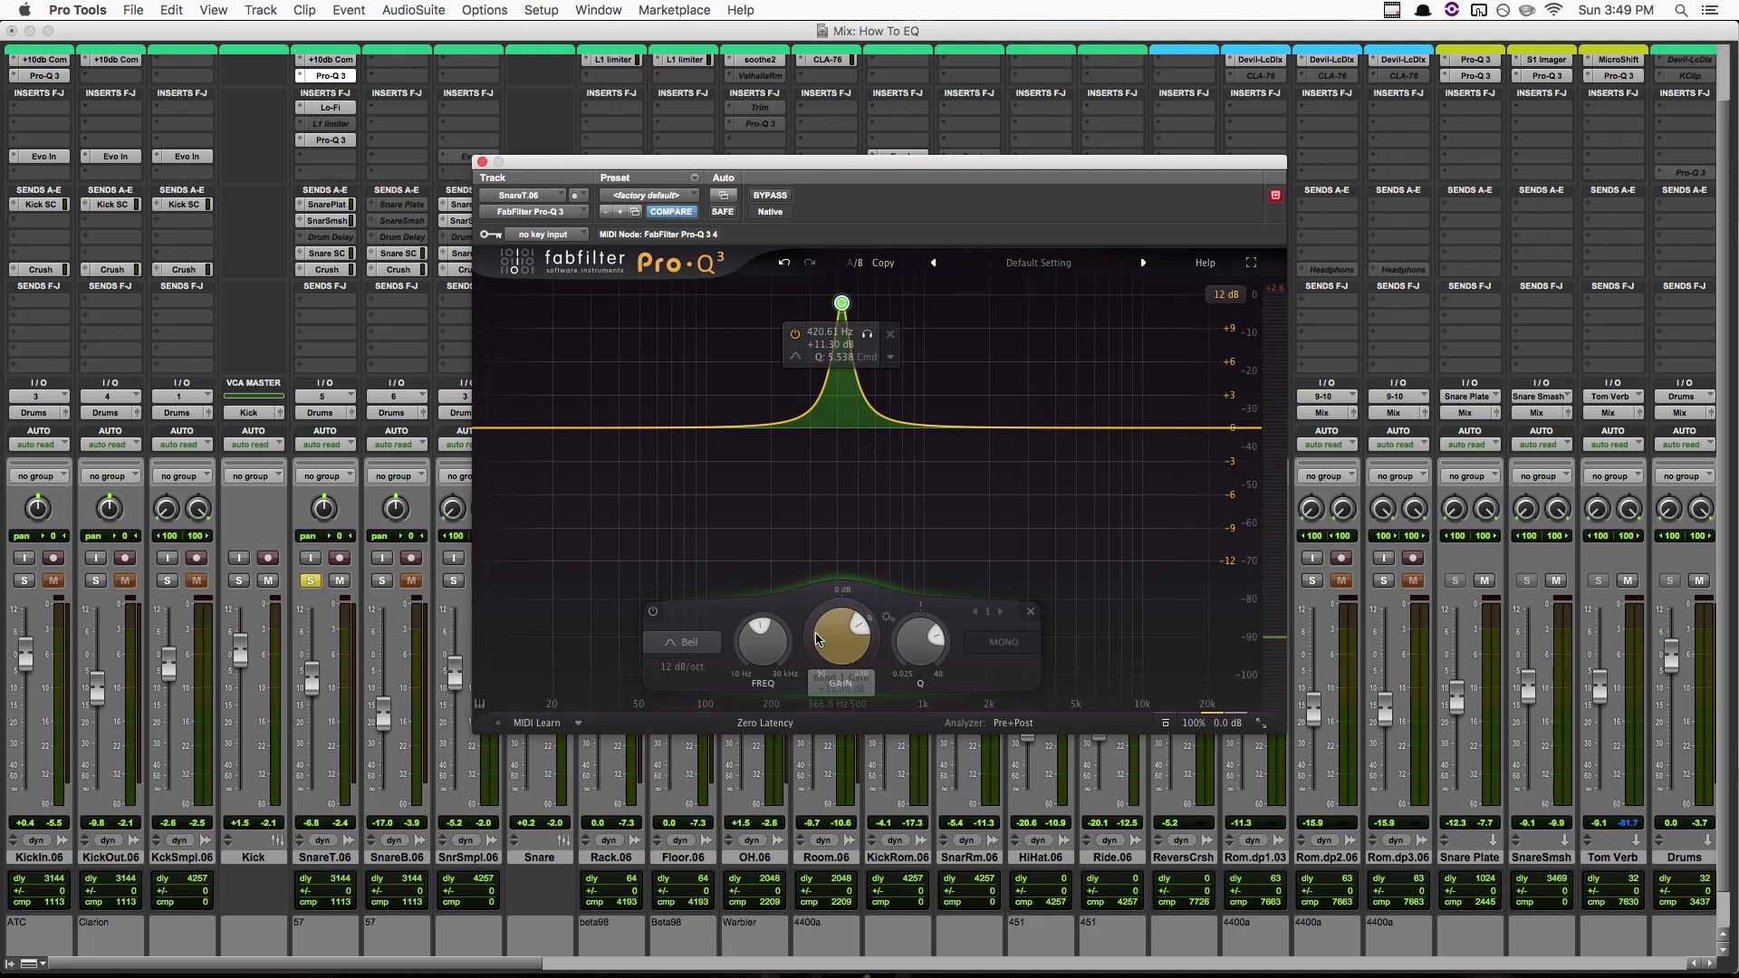
double_click(838, 643)
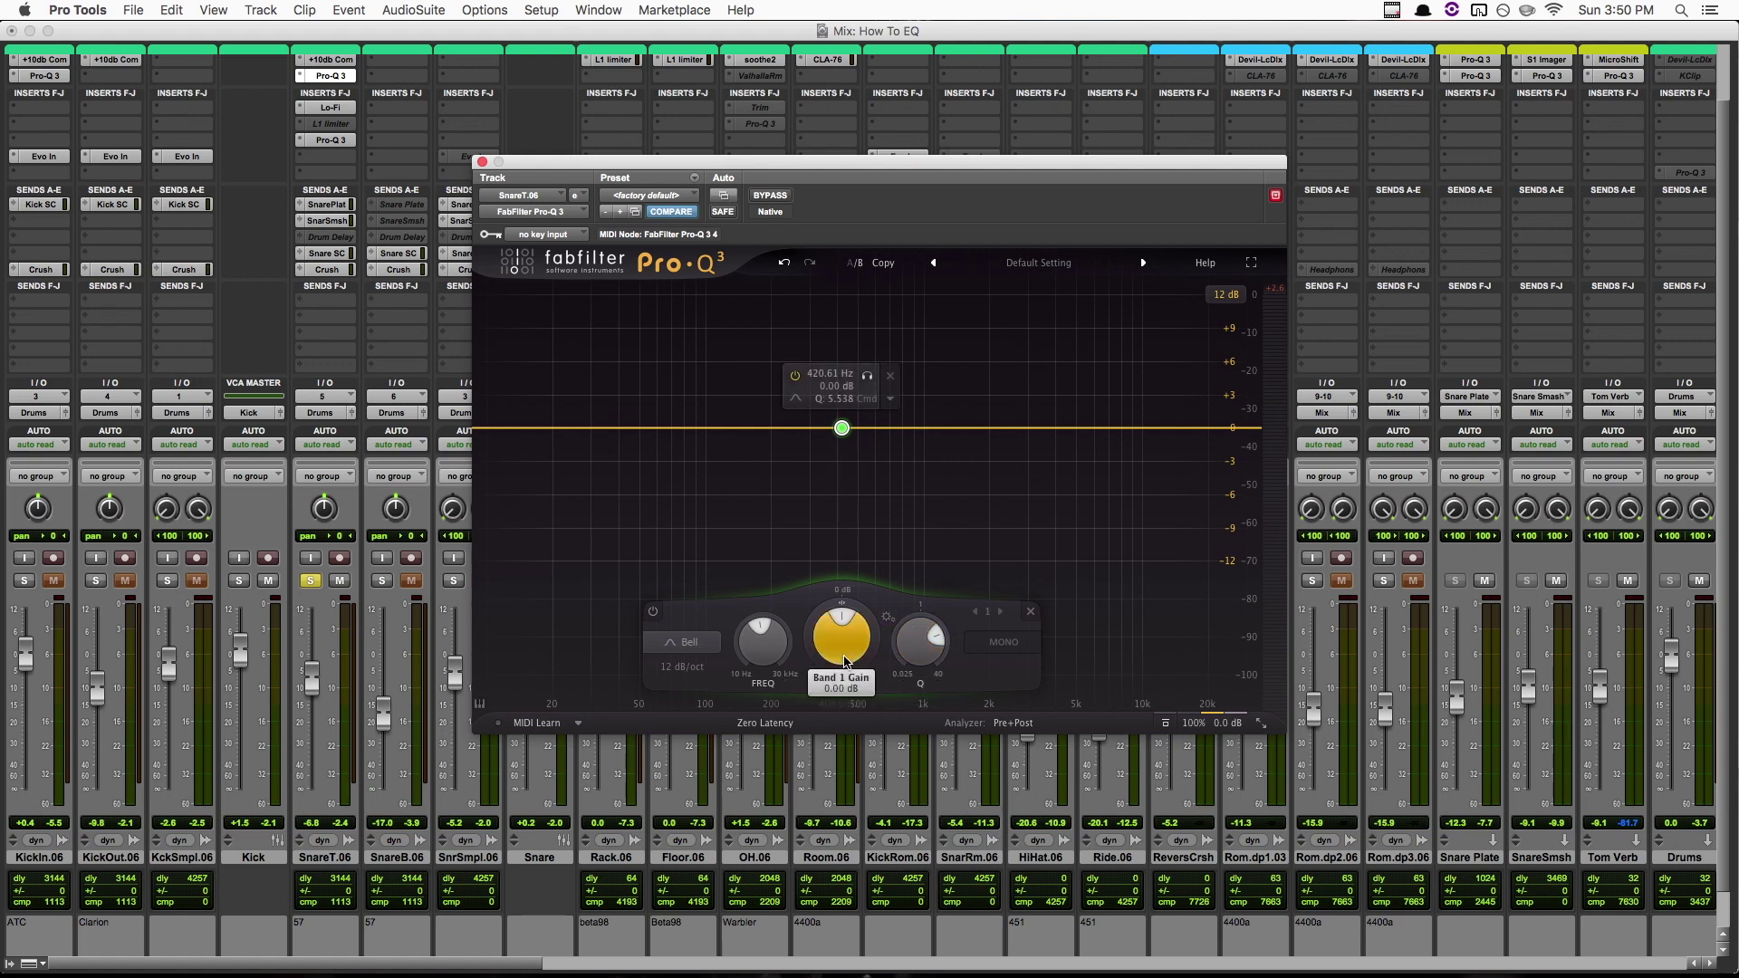
Cut the 420.61 Hz bell by 10.78 dB during playback and narrow it with a 24 dB/oct slope and a Q of 6.910
key(space)
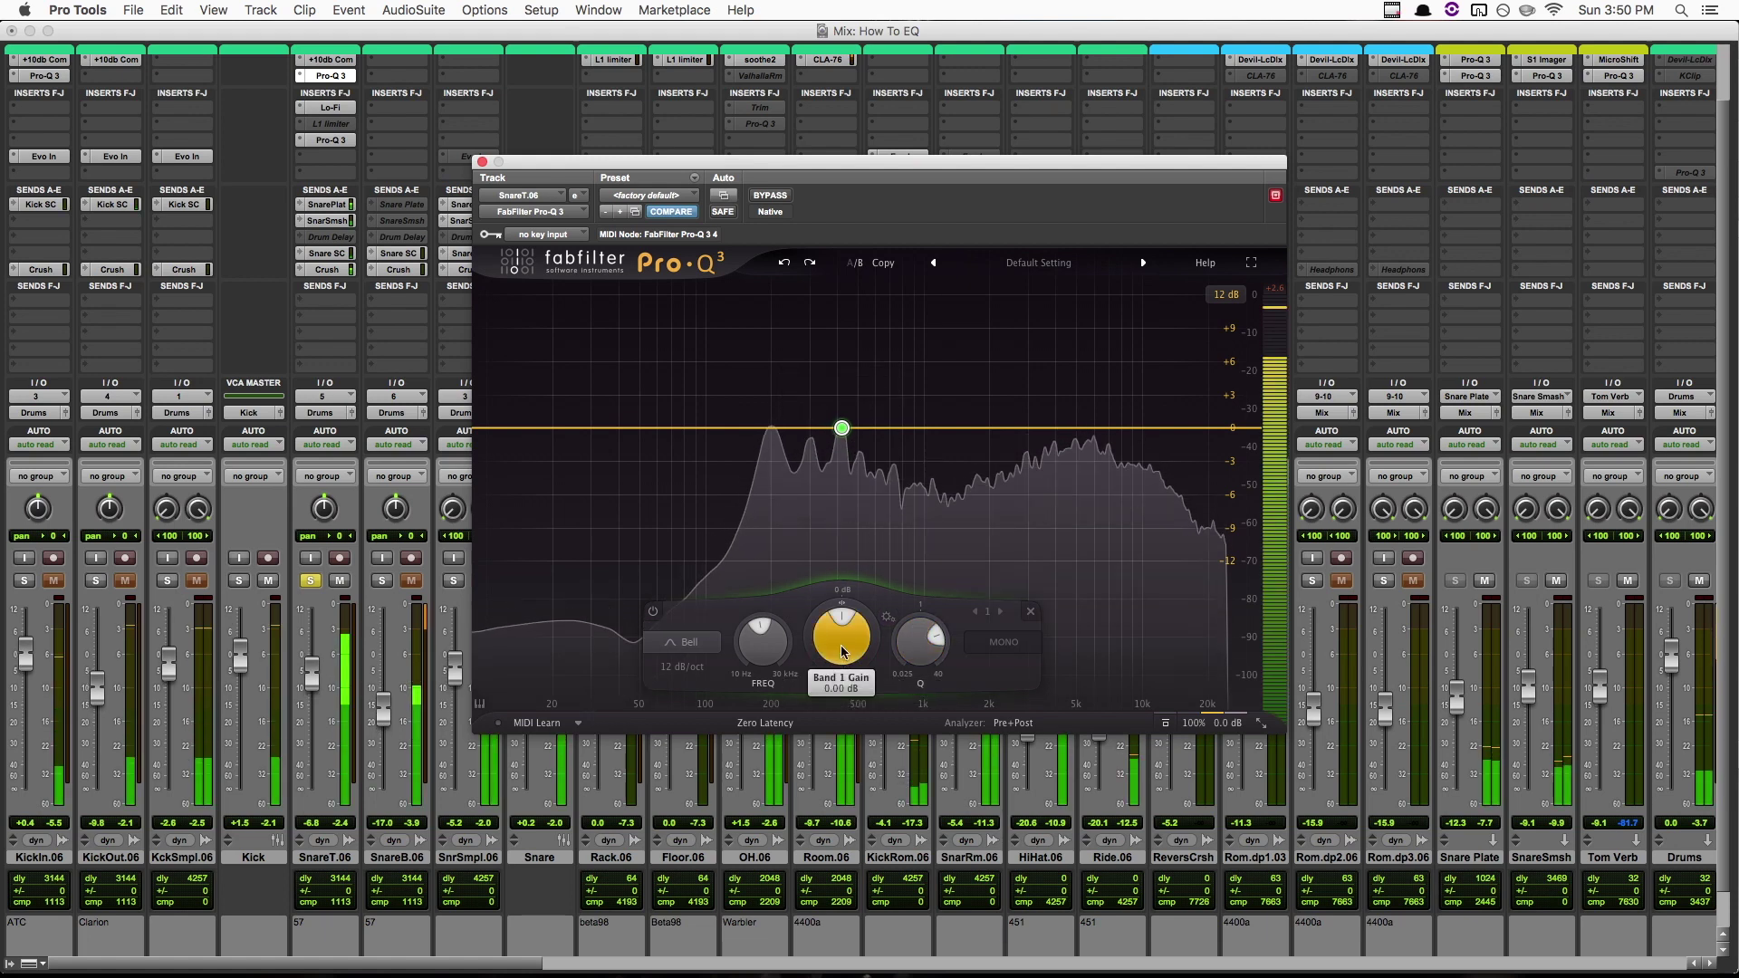
scroll(842, 651, down, 4)
scroll(841, 651, down, 16)
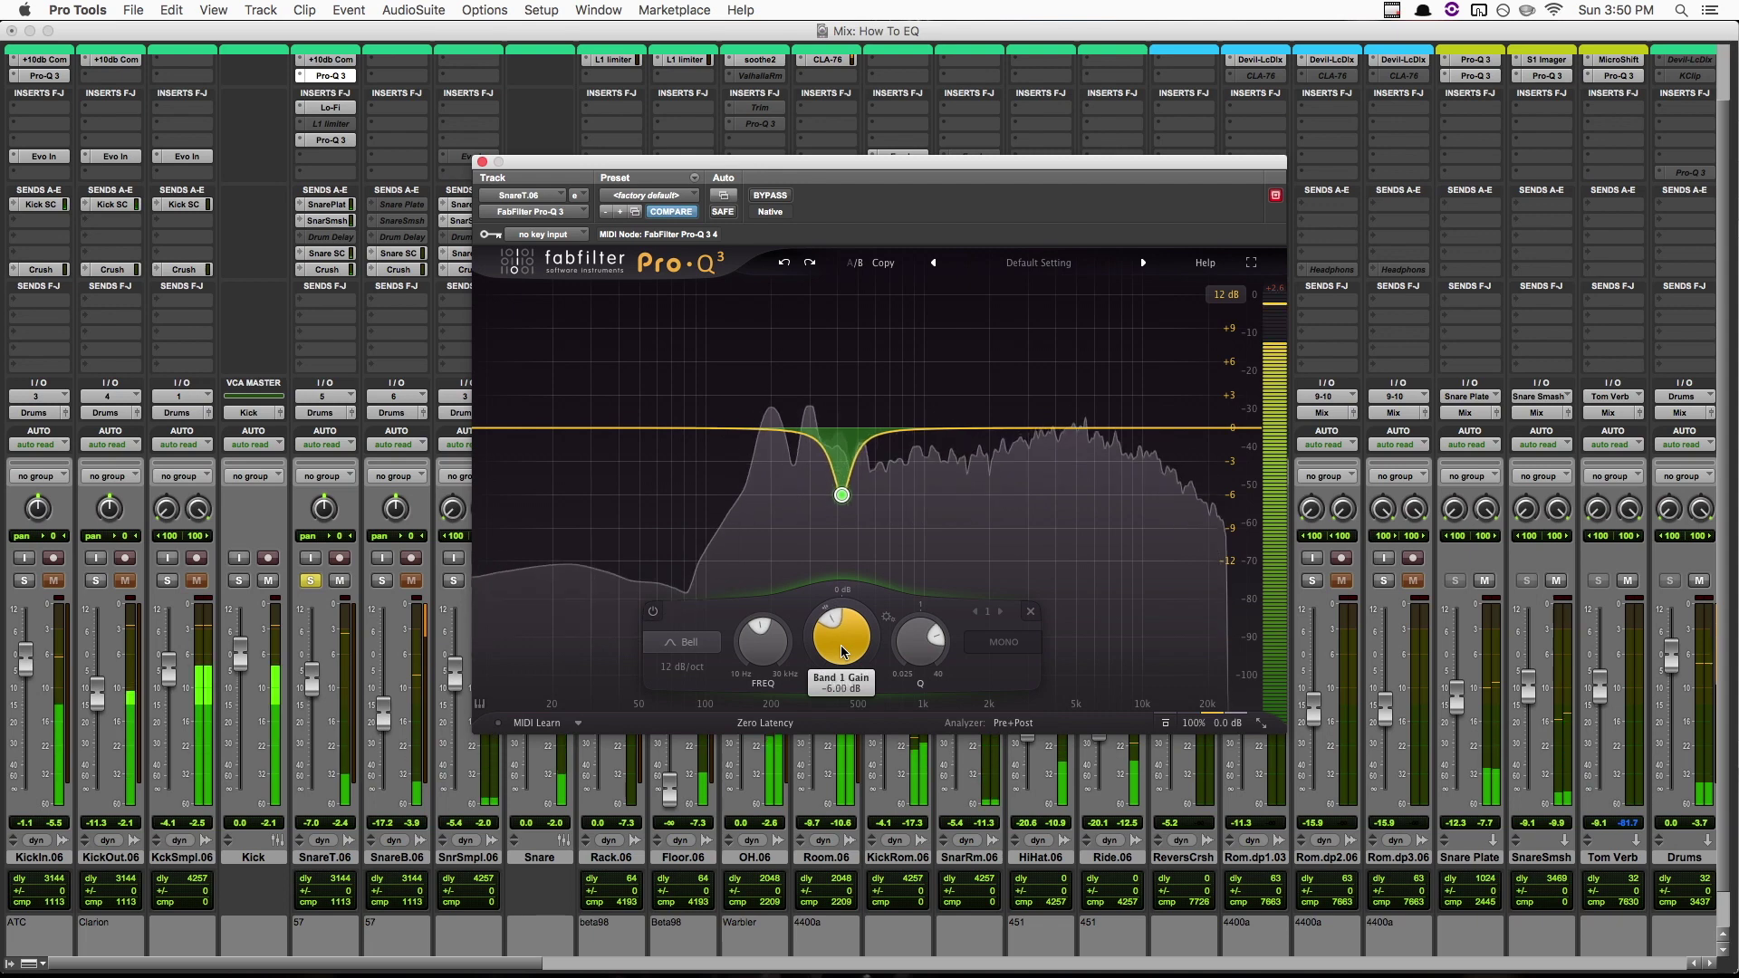
scroll(841, 651, down, 2)
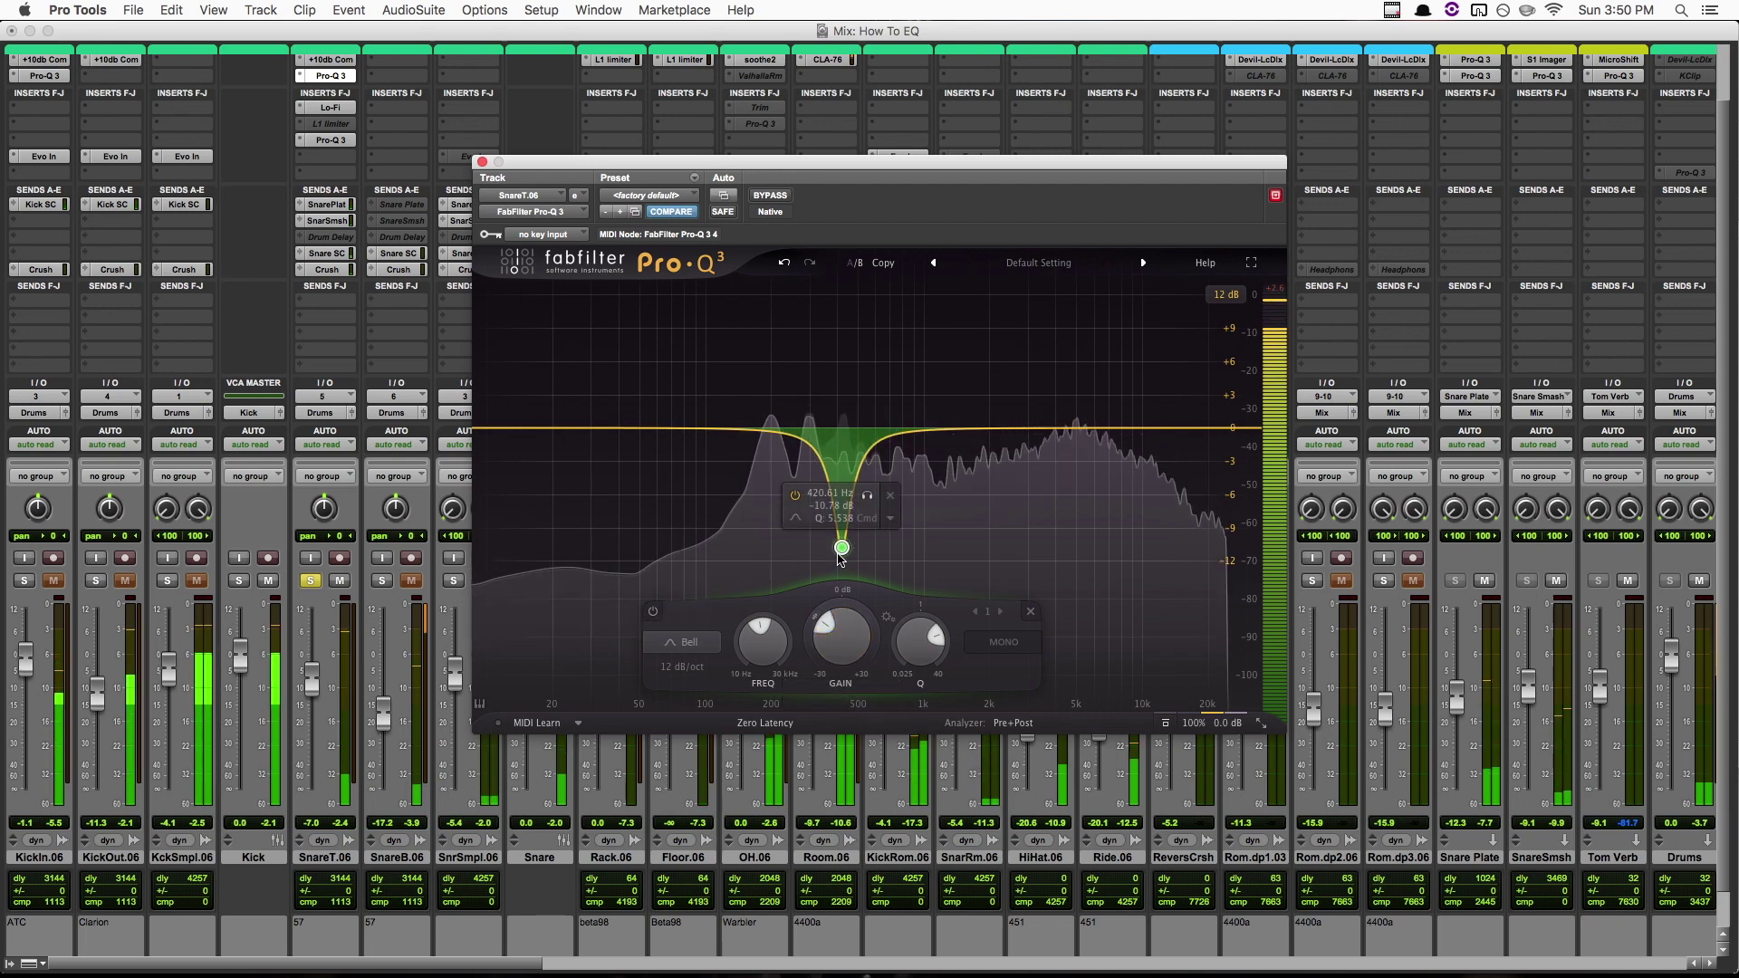
scroll(841, 549, up, 3)
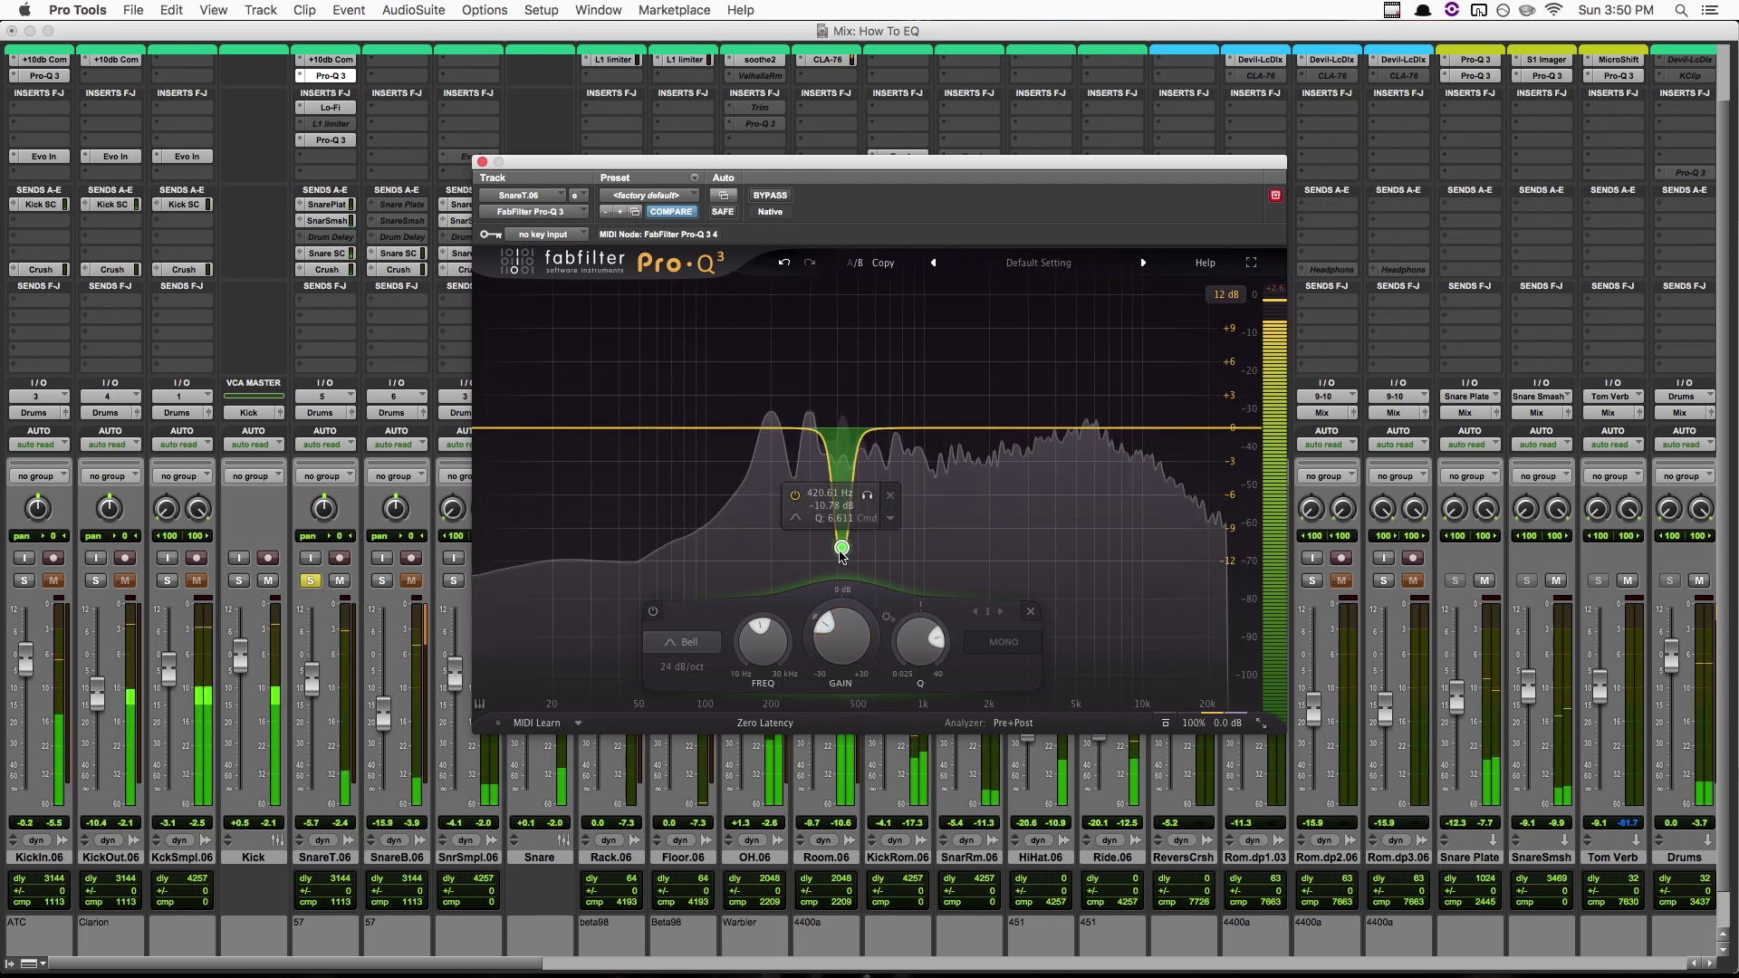
scroll(842, 549, down, 1)
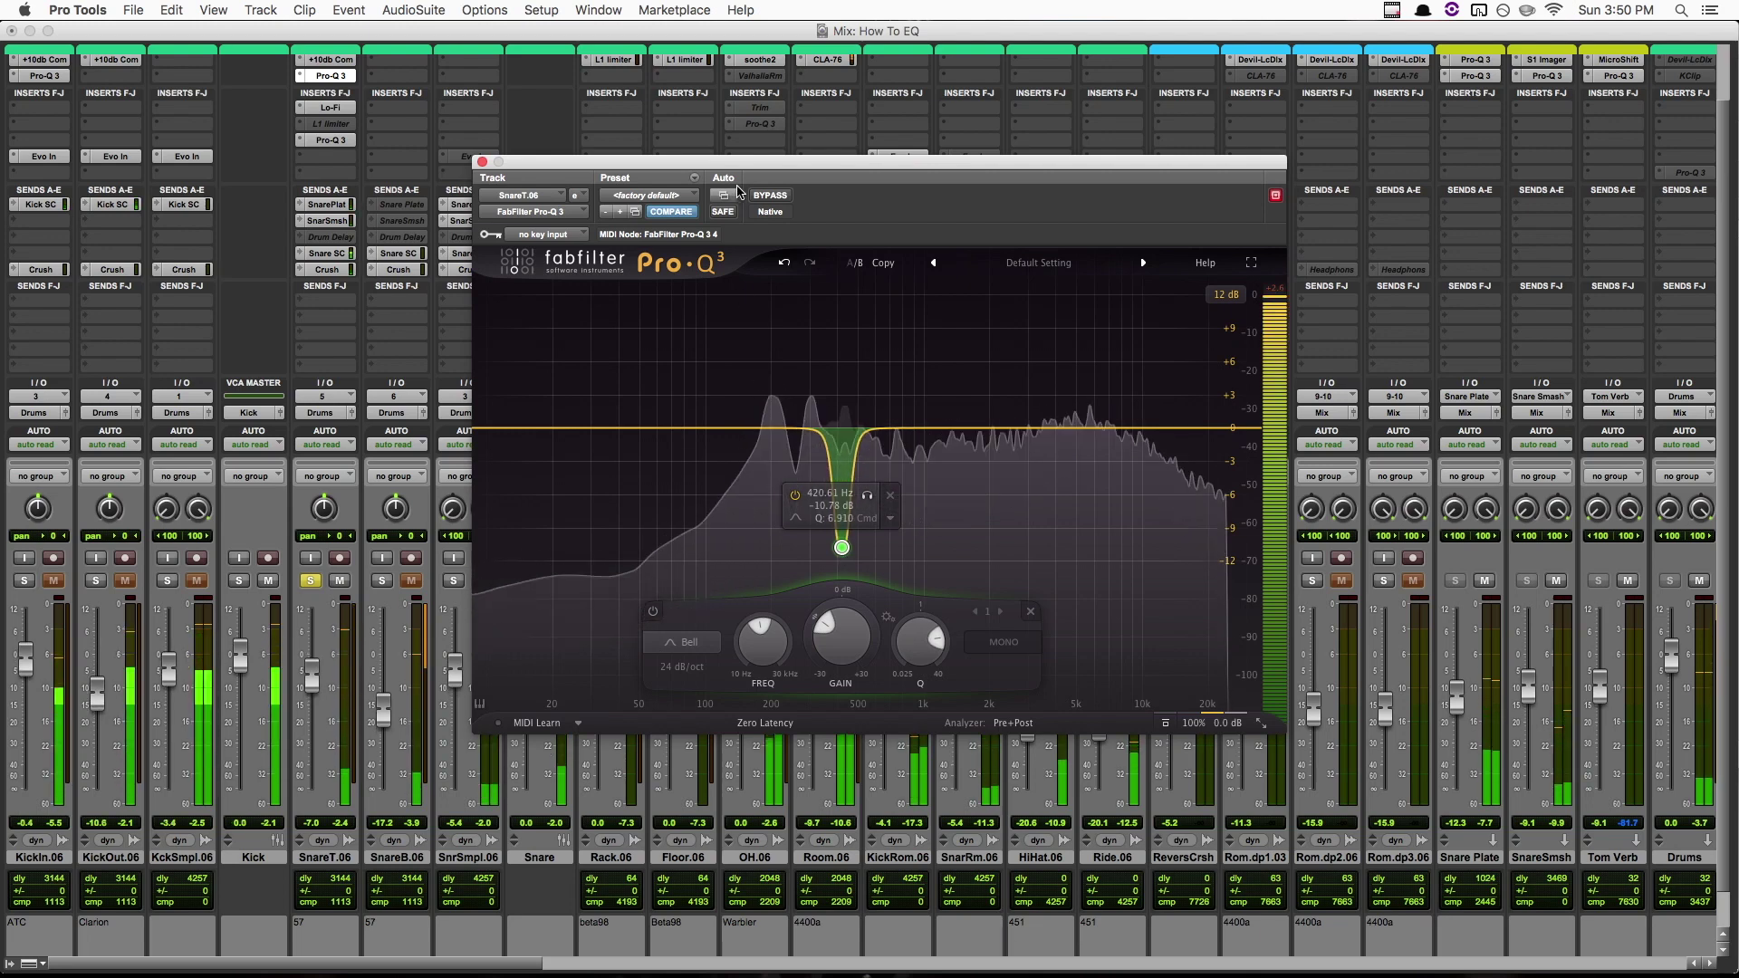
Bypass and re-enable the EQ during playback to compare the snare with and without the 420 Hz cut
click(770, 196)
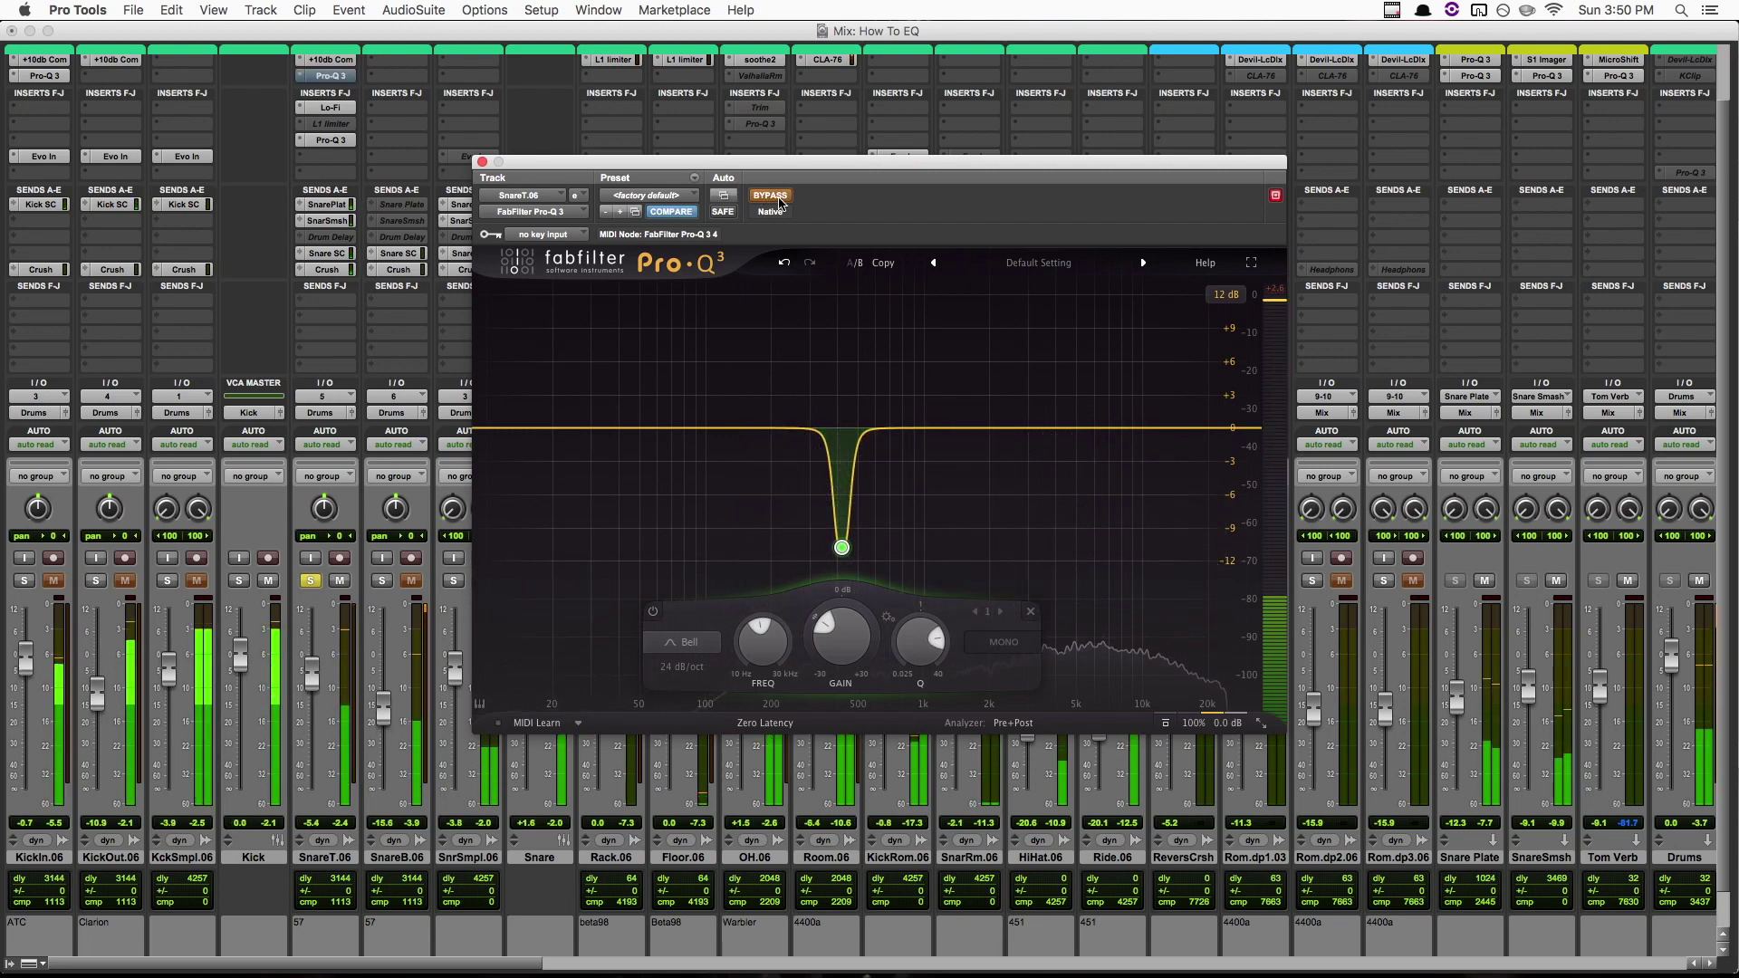
click(770, 195)
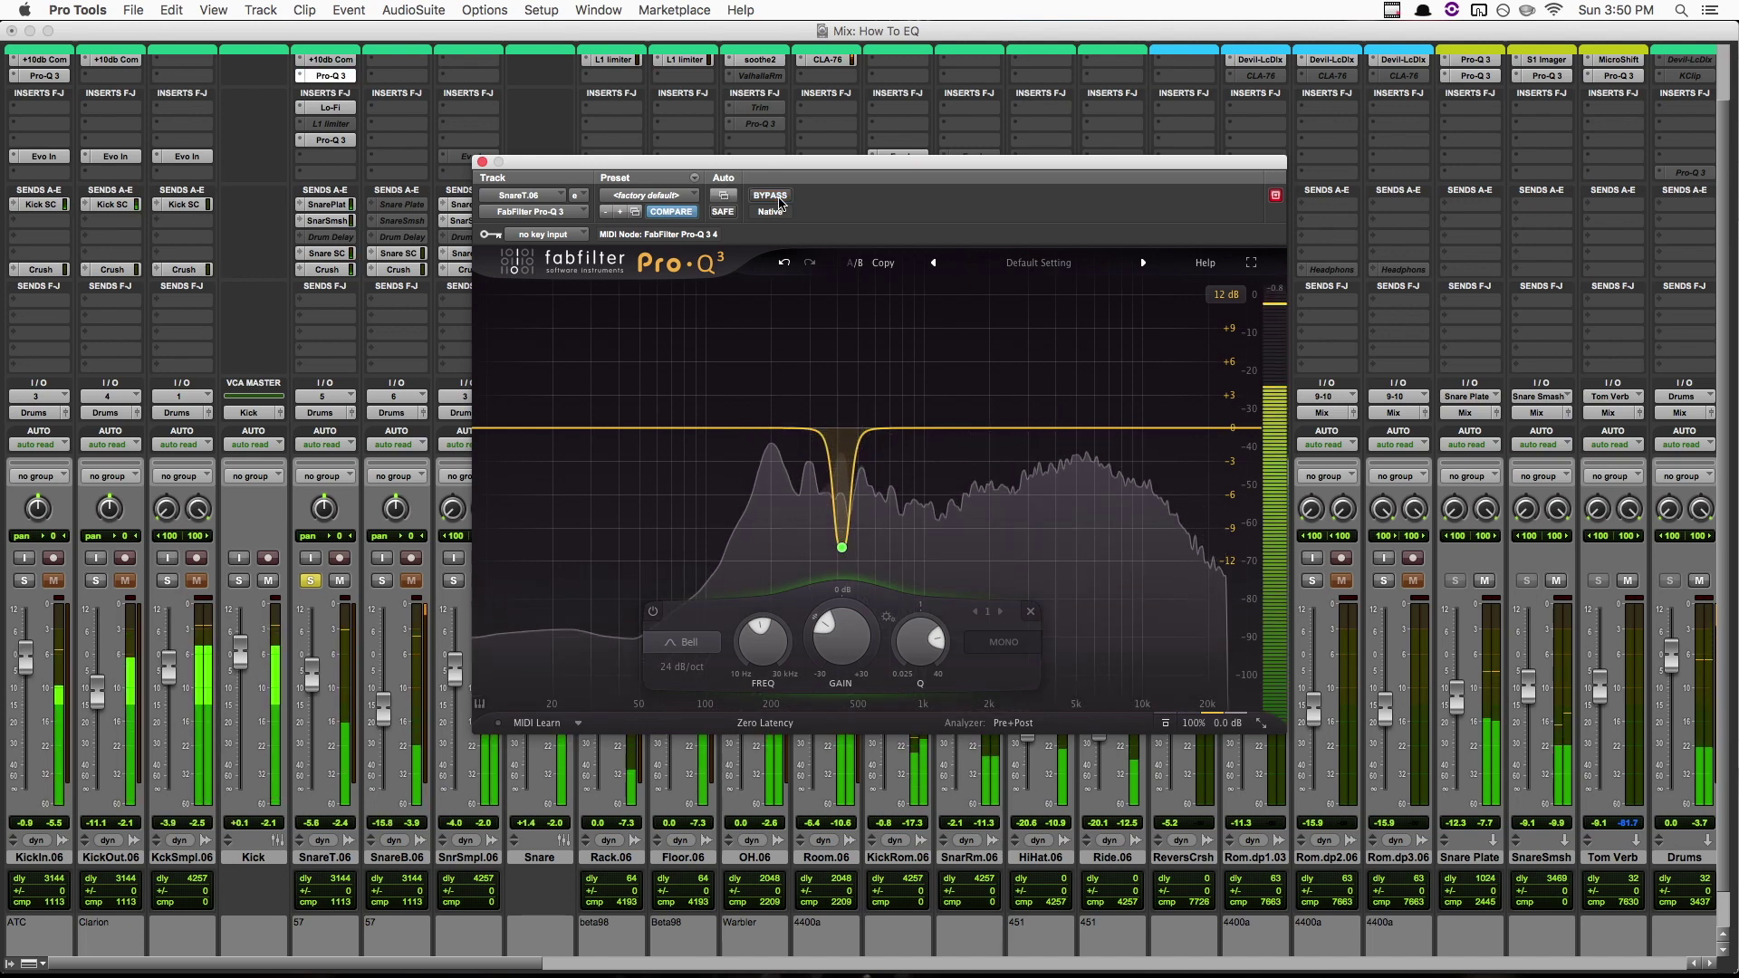
key(space)
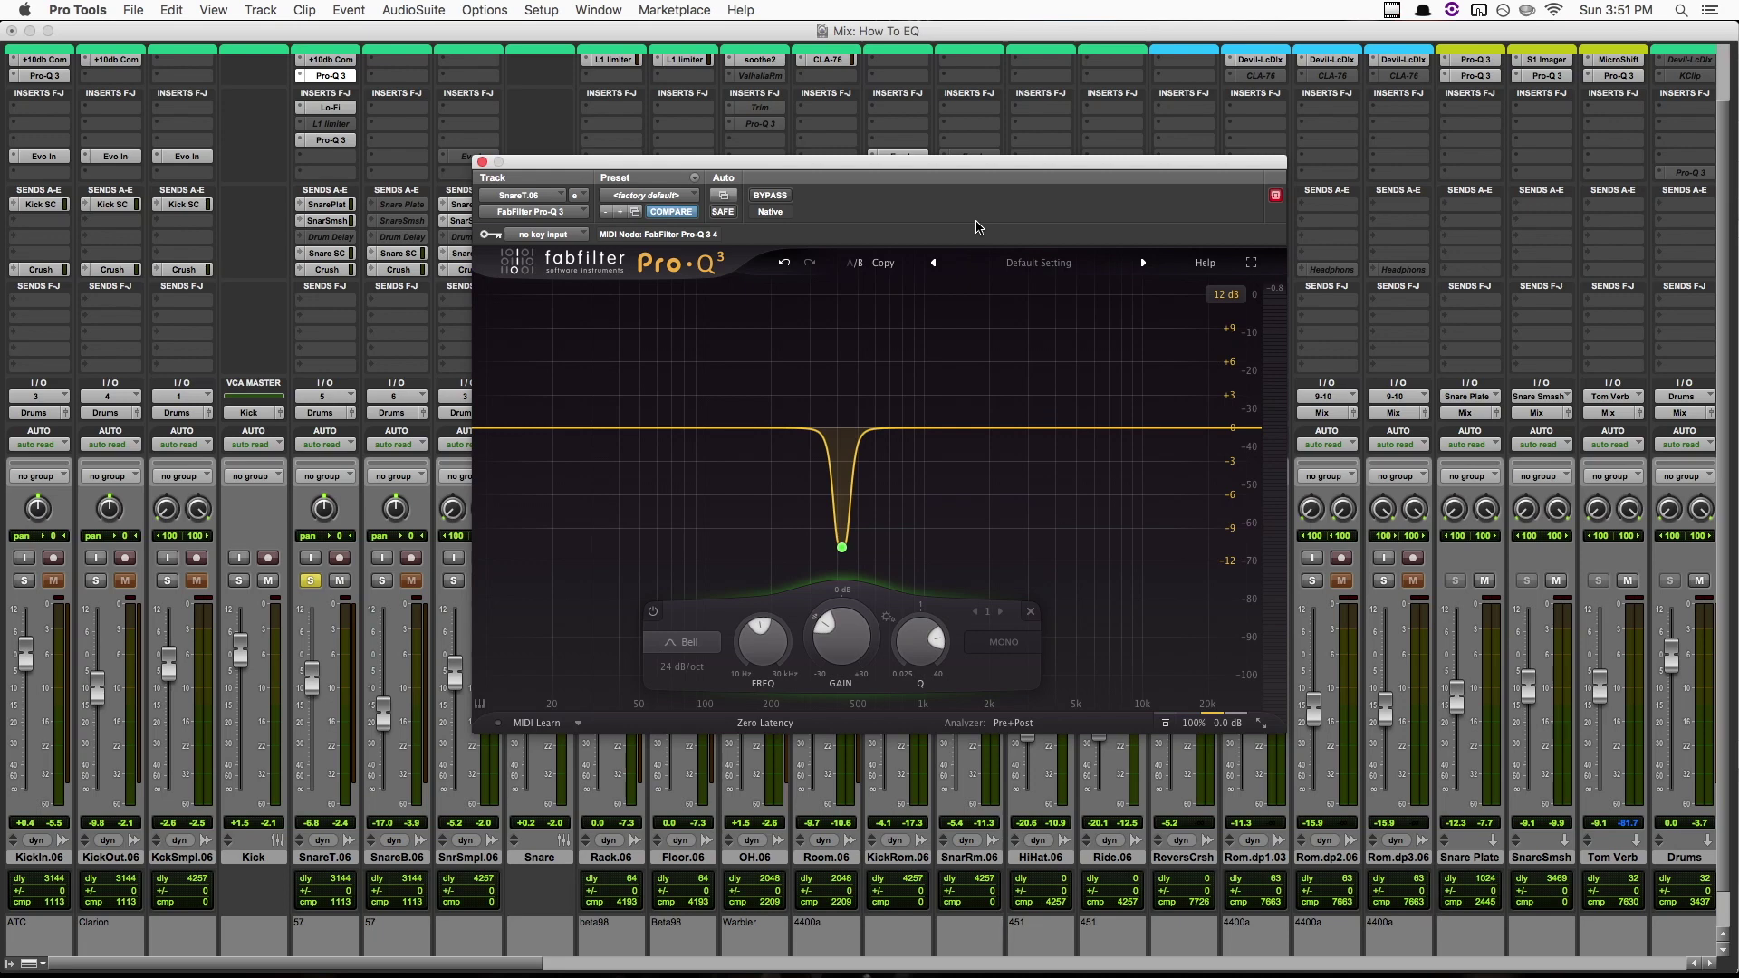
key(space)
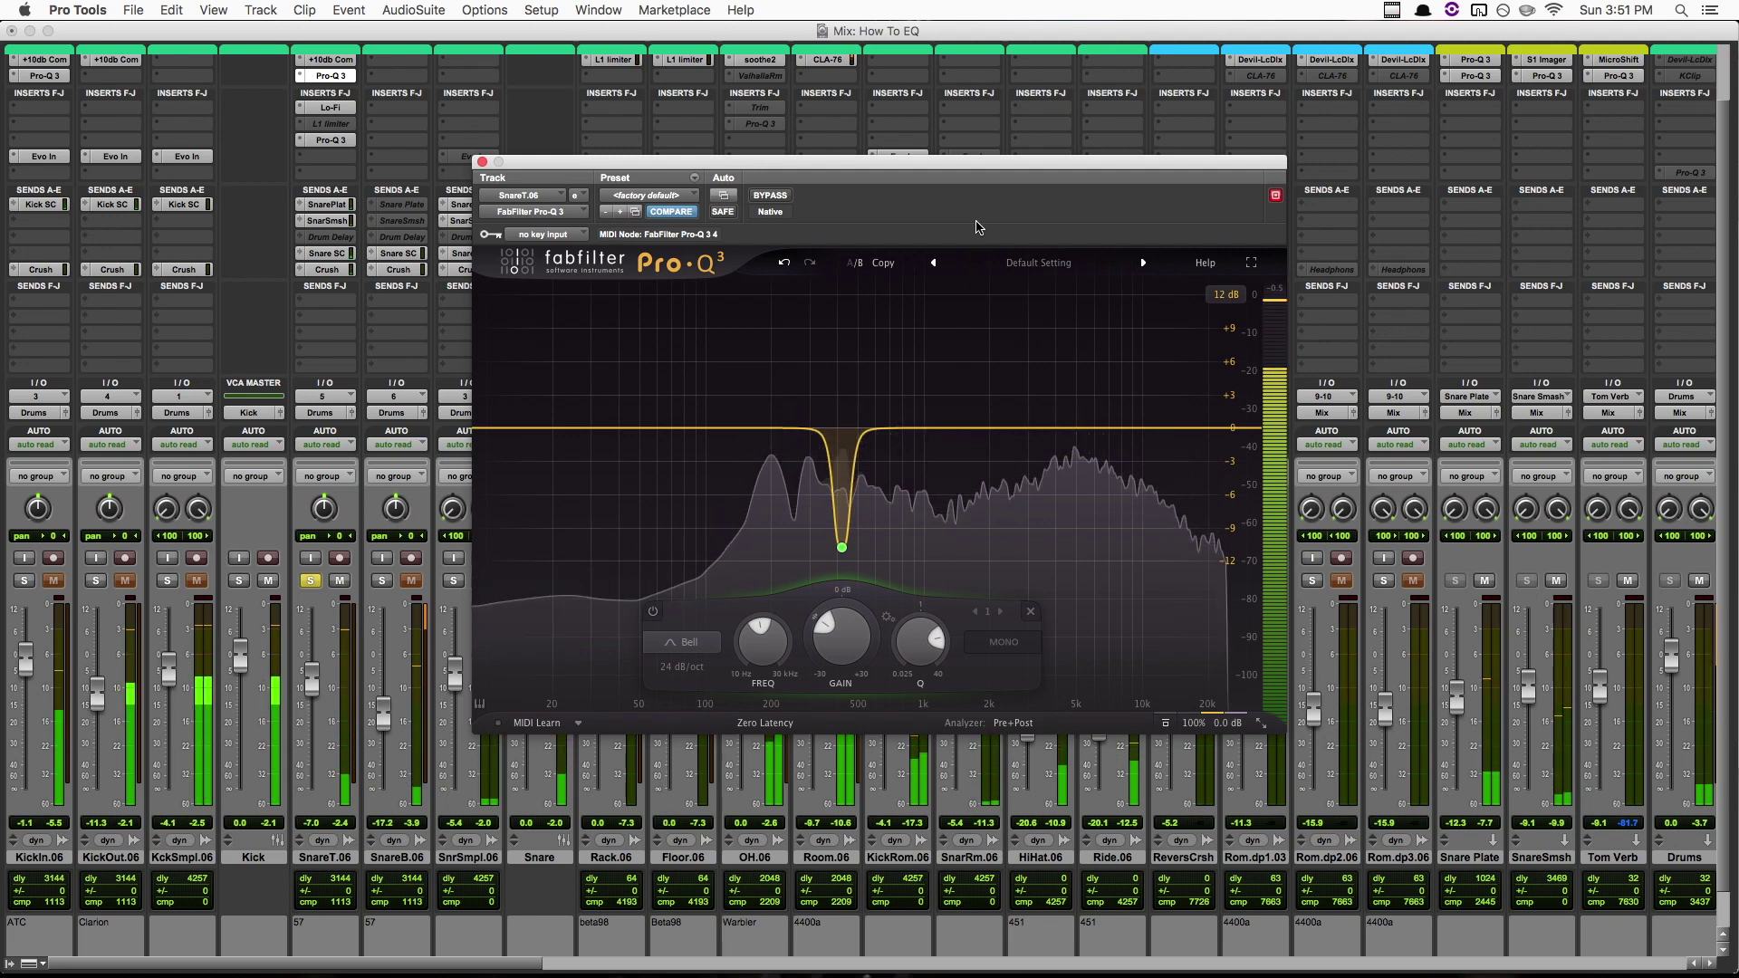
key(space)
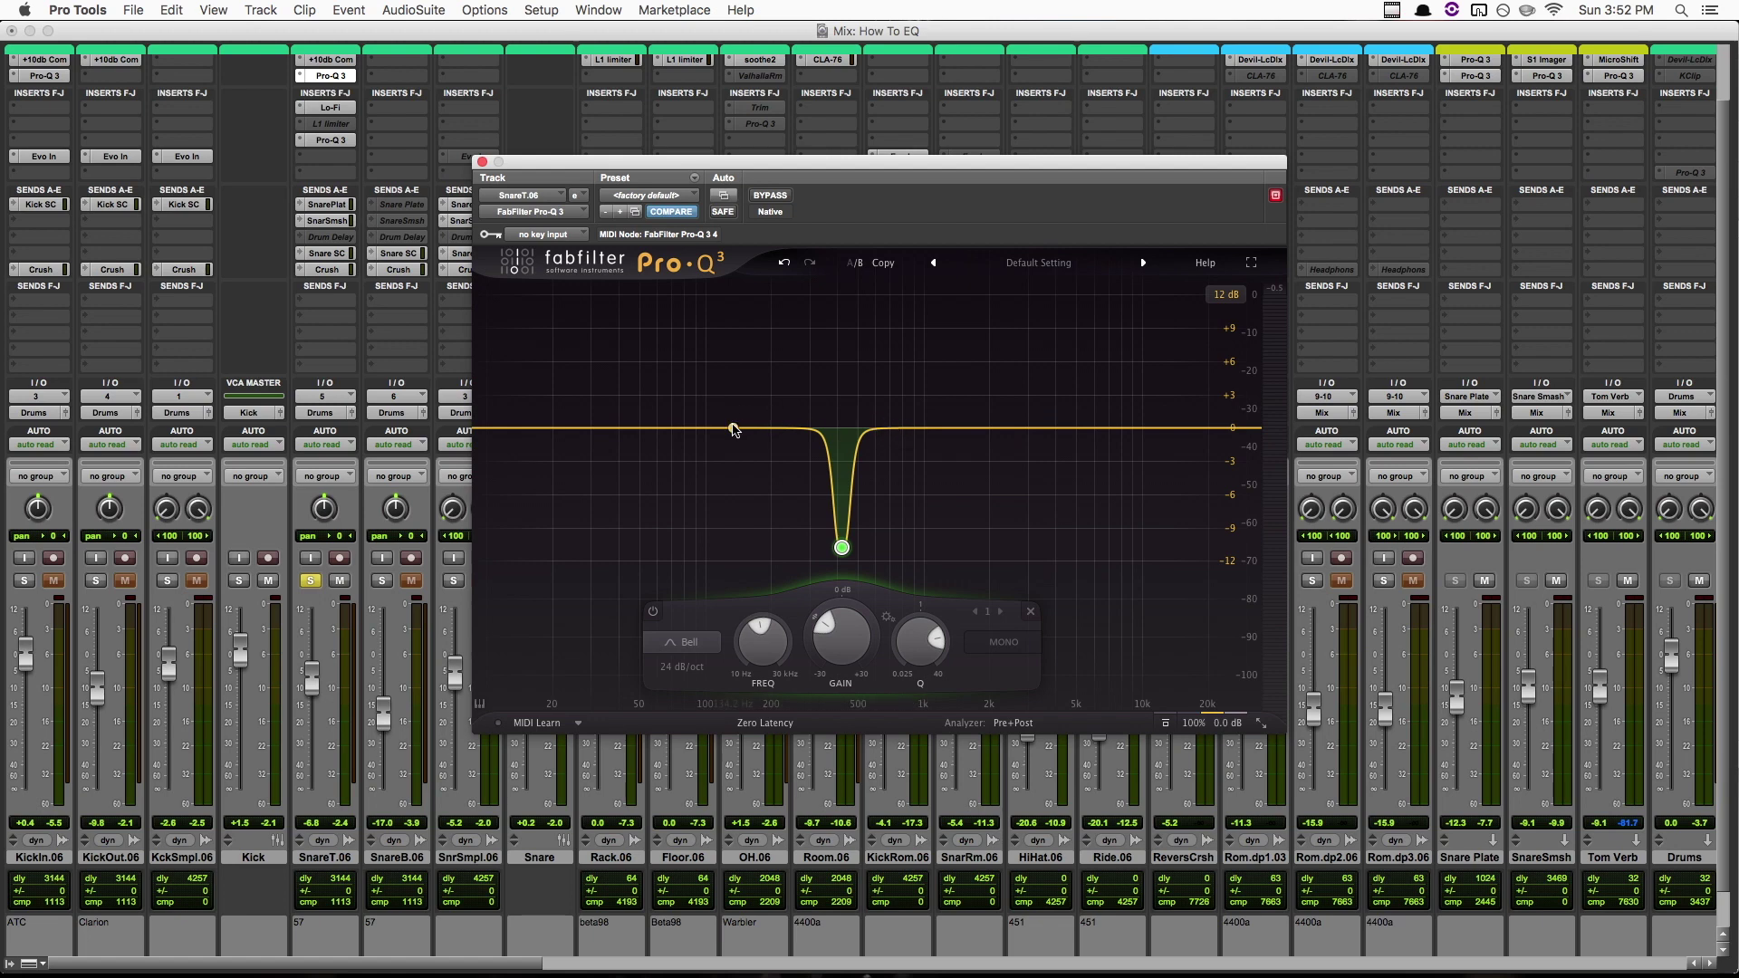
Try a bell cut of about 5.5 dB near 135 Hz with a Q of about 2.7
drag(734, 427, 739, 489)
scroll(734, 366, up, 5)
scroll(733, 490, down, 10)
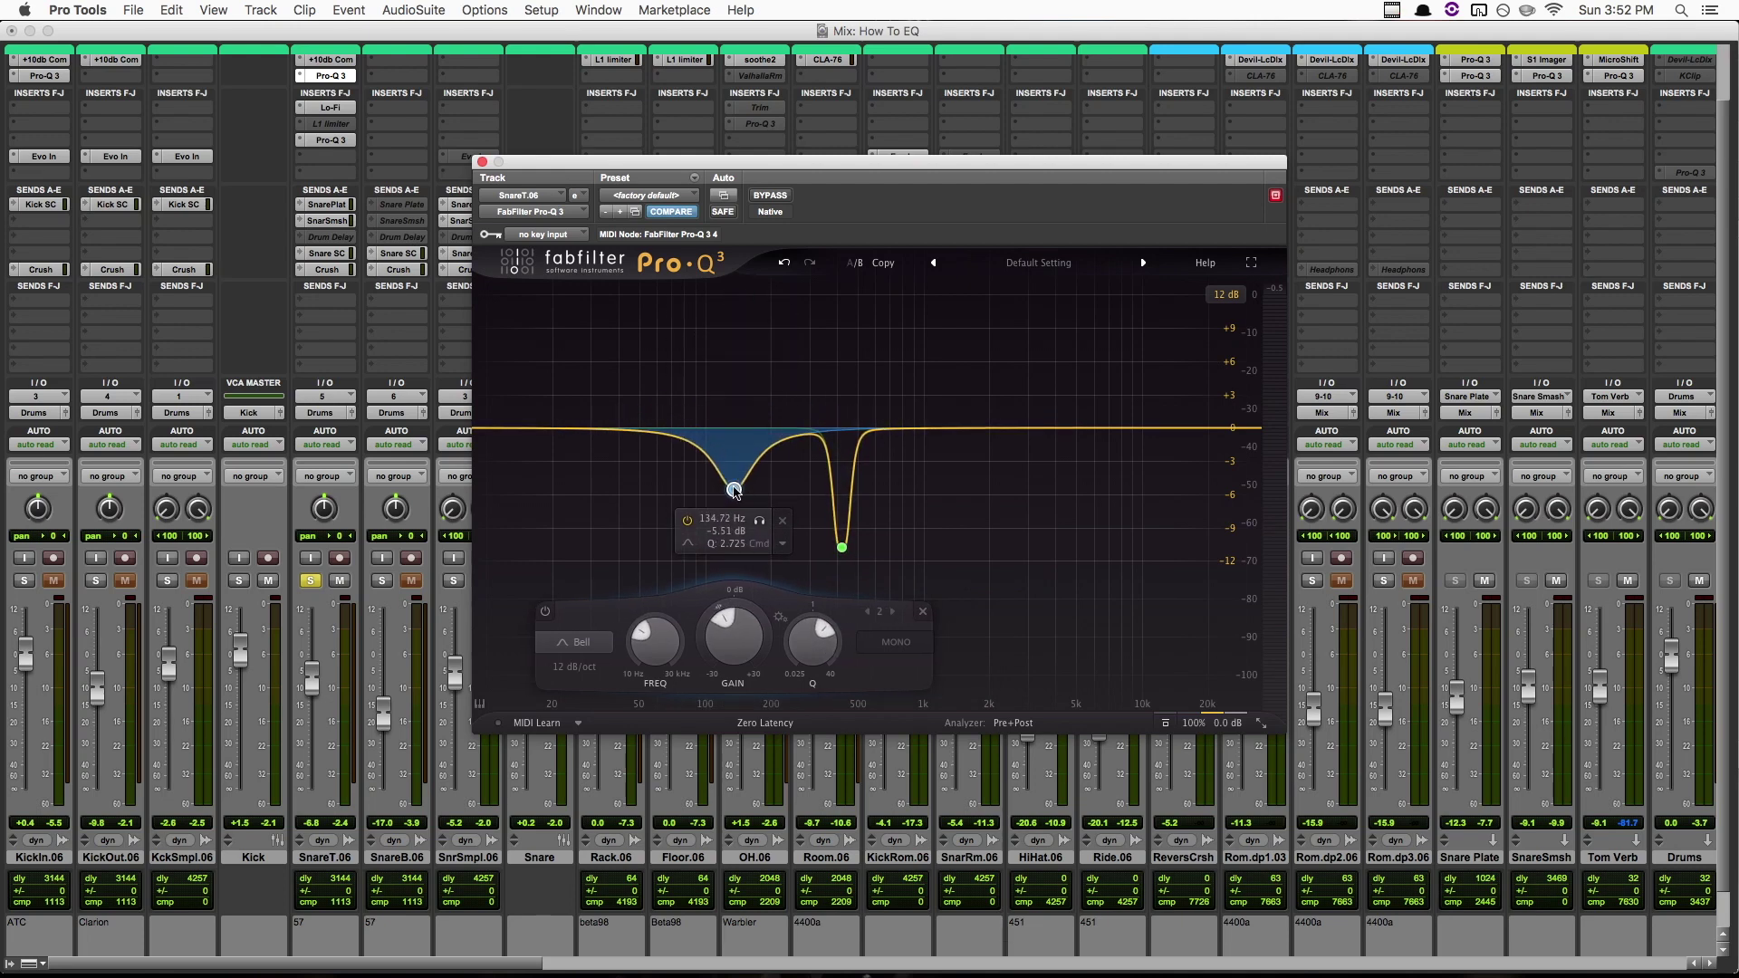
Replace the 135 Hz band with a bell at 1472.8 Hz with a Q of 1.000, cutting 2.37 dB
drag(734, 490, 960, 363)
alt+click(733, 468)
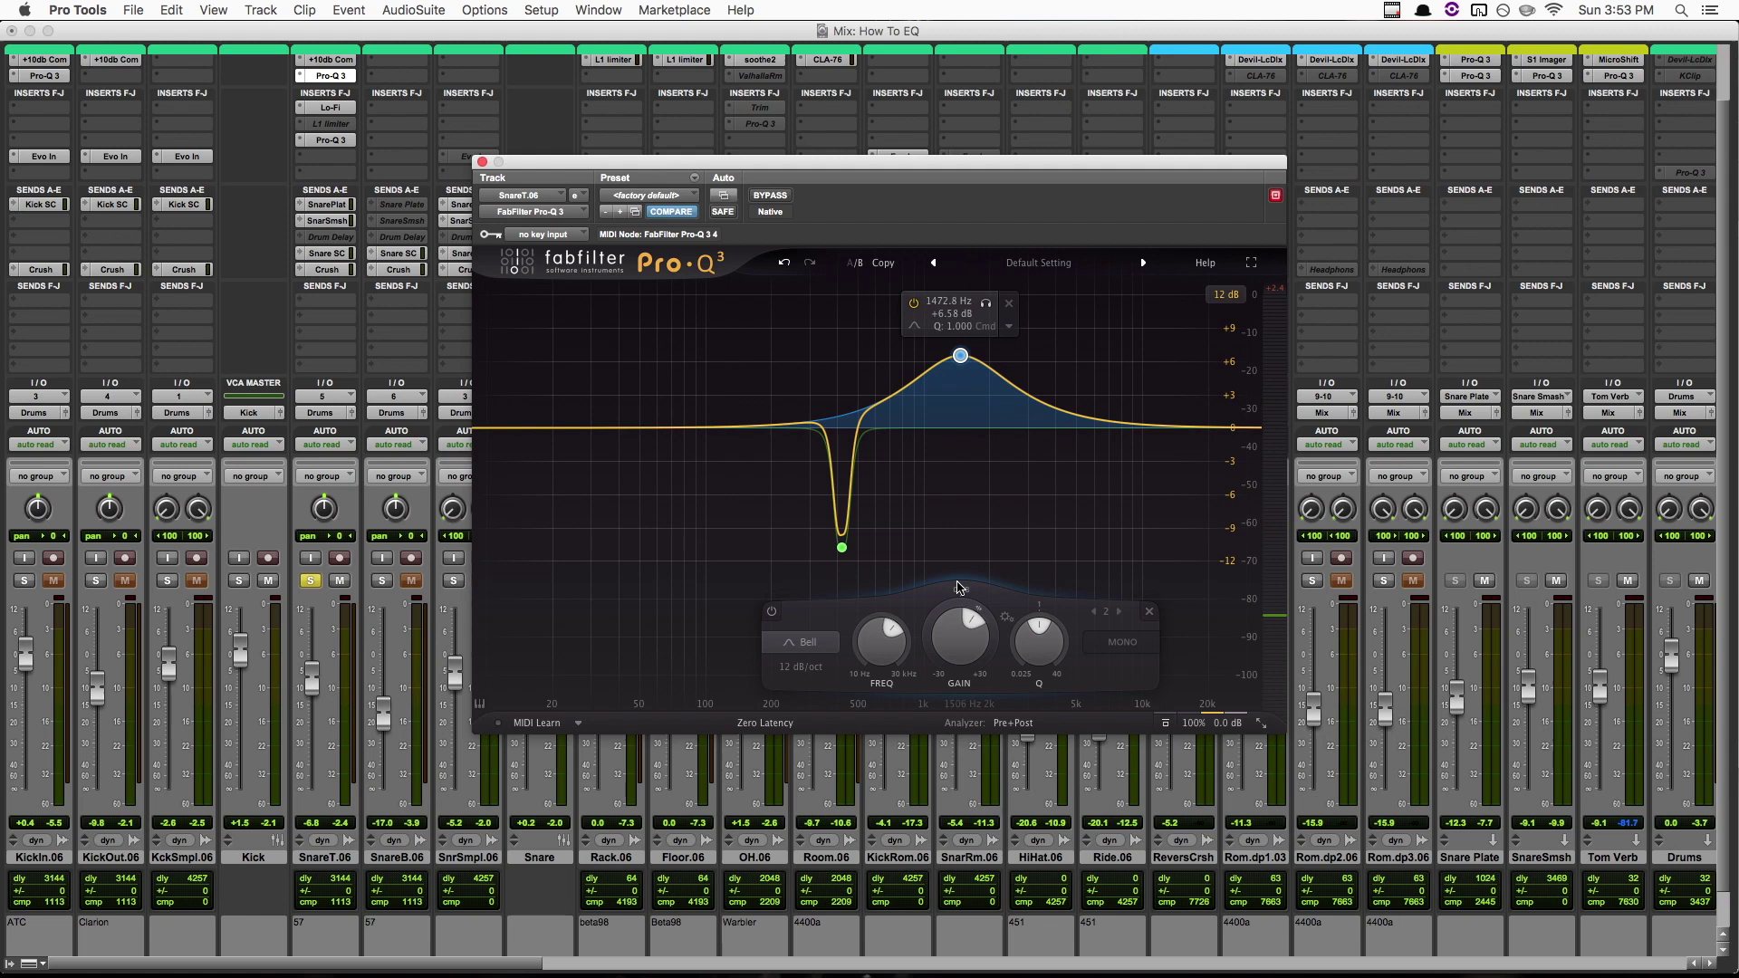
double_click(953, 631)
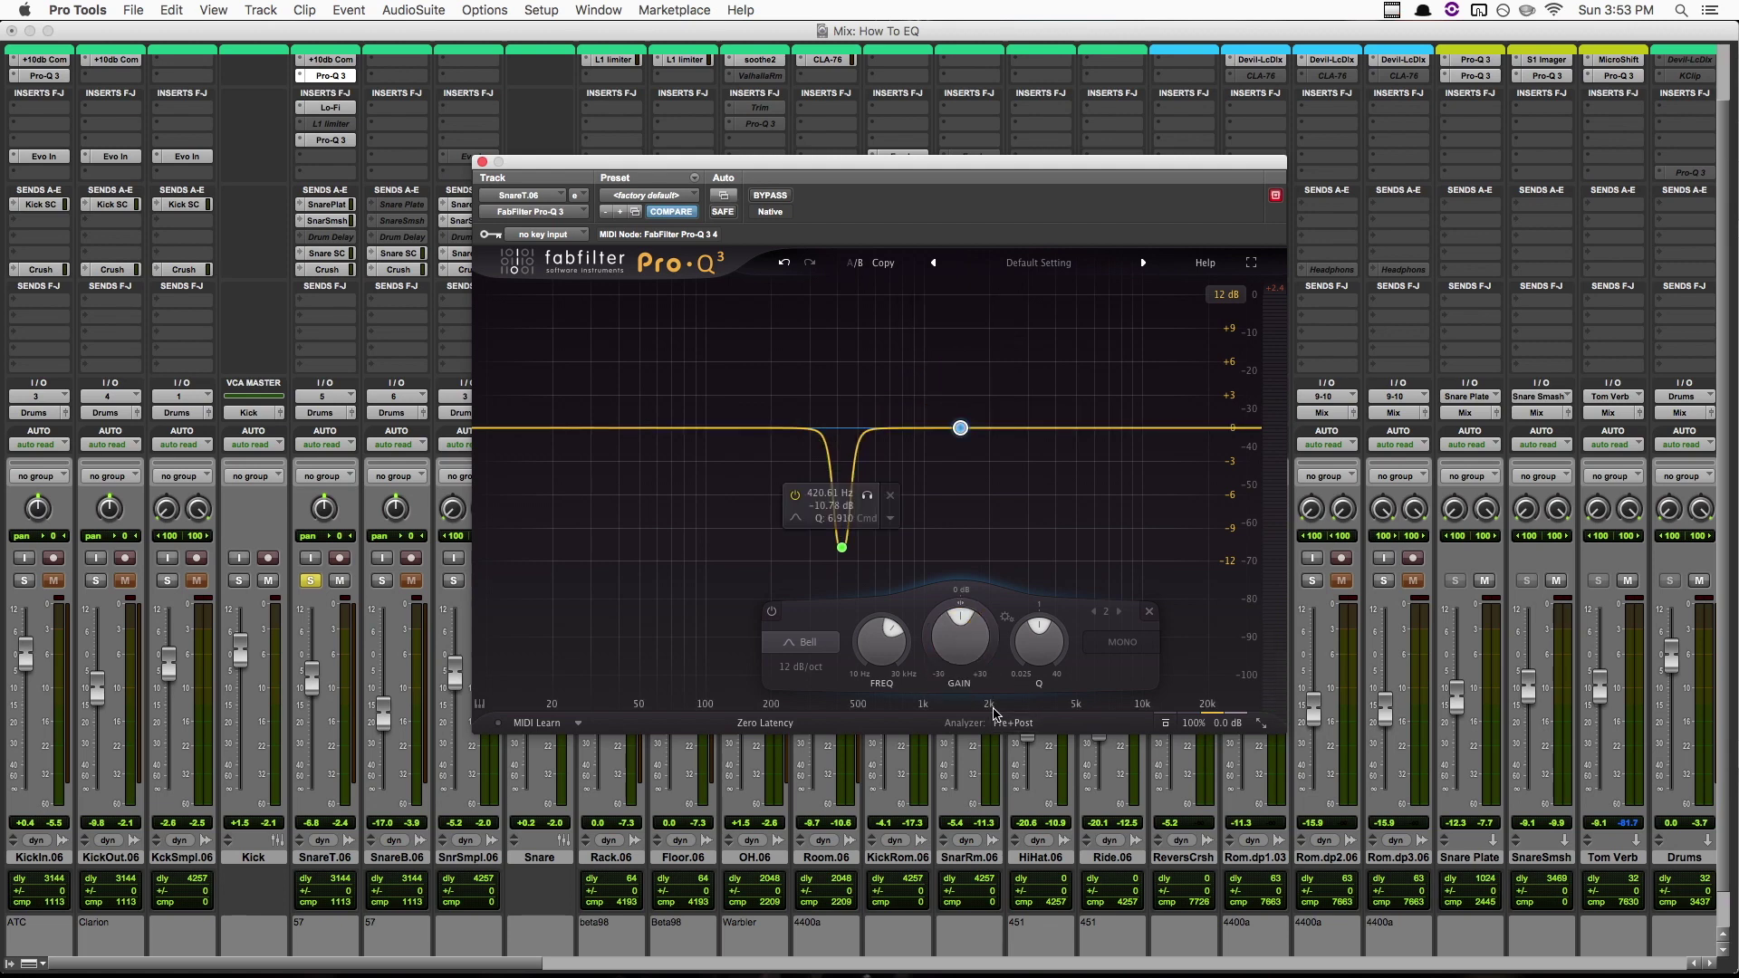
drag(976, 668, 973, 734)
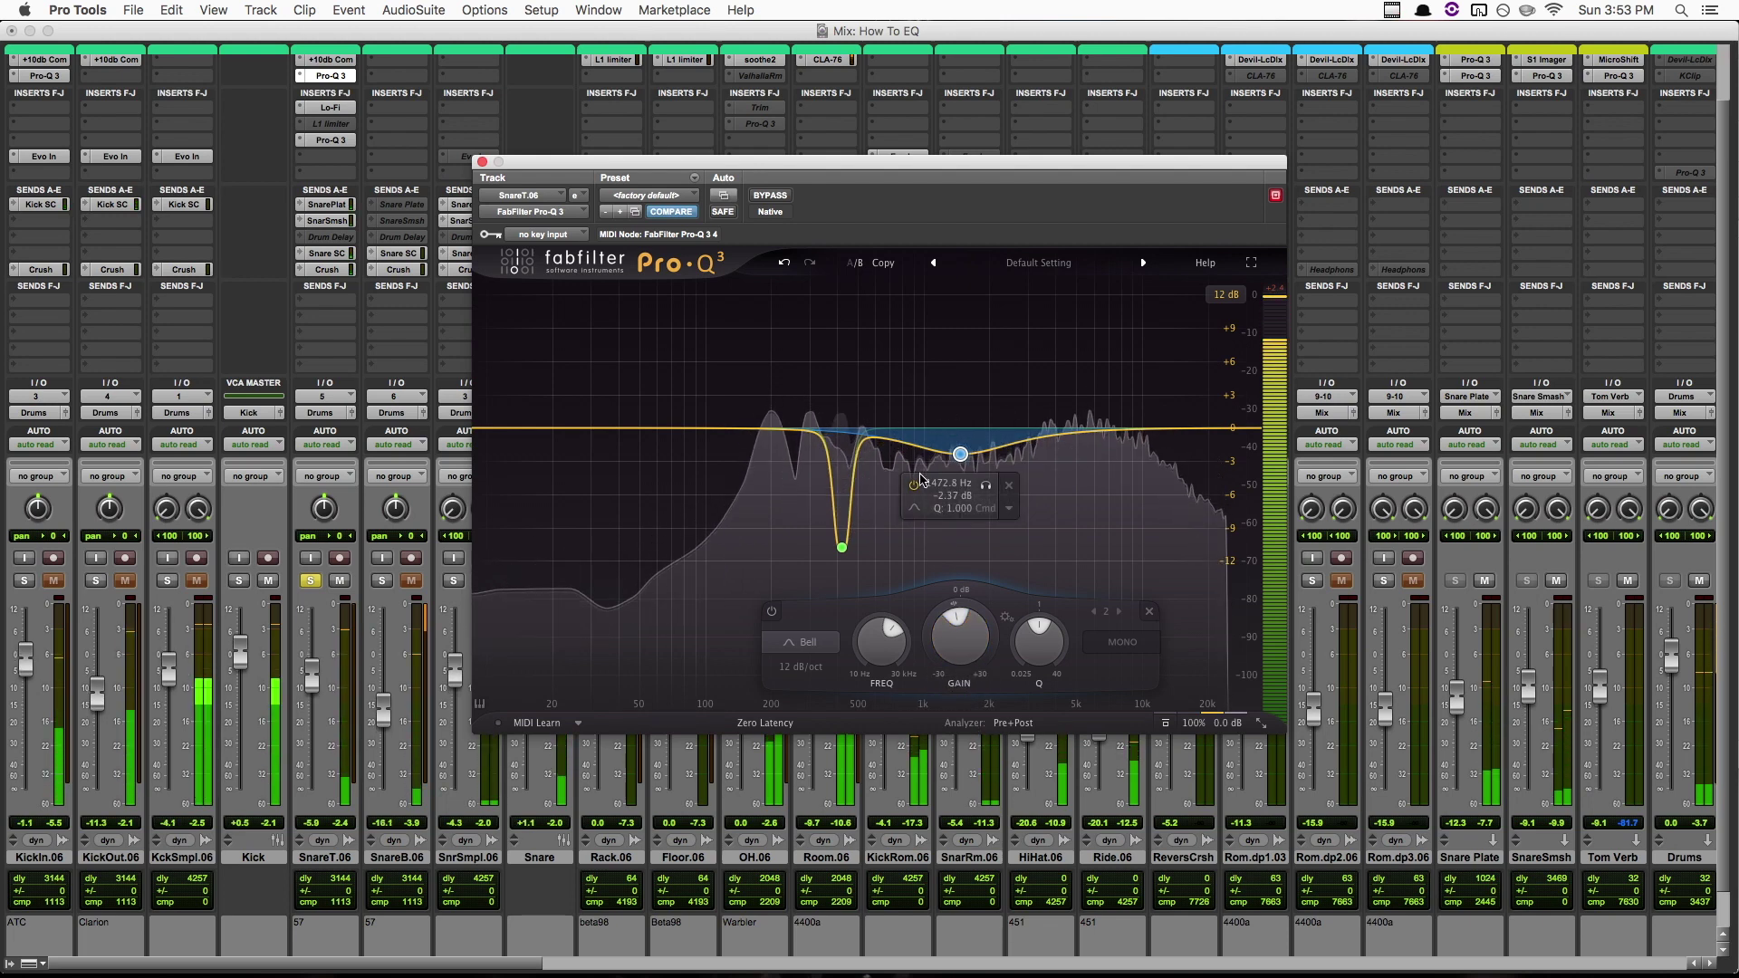
Play the soloed snare to audition the 1472.8 Hz cut
mouse_move(918, 488)
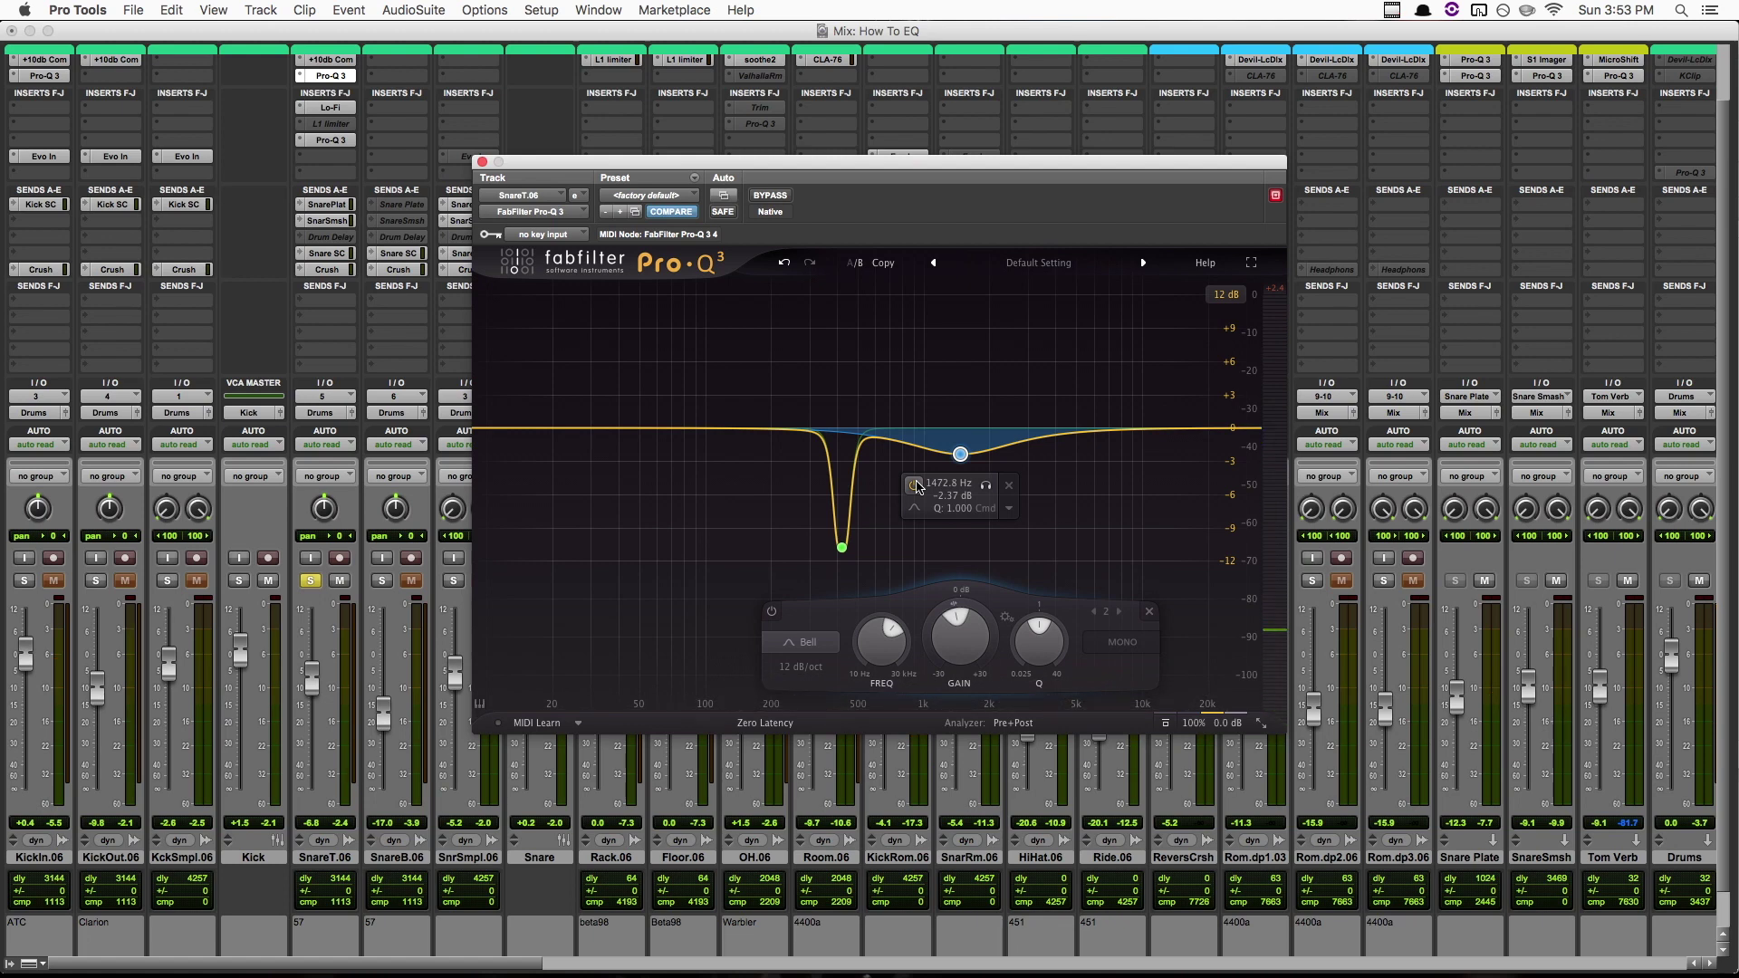
key(space)
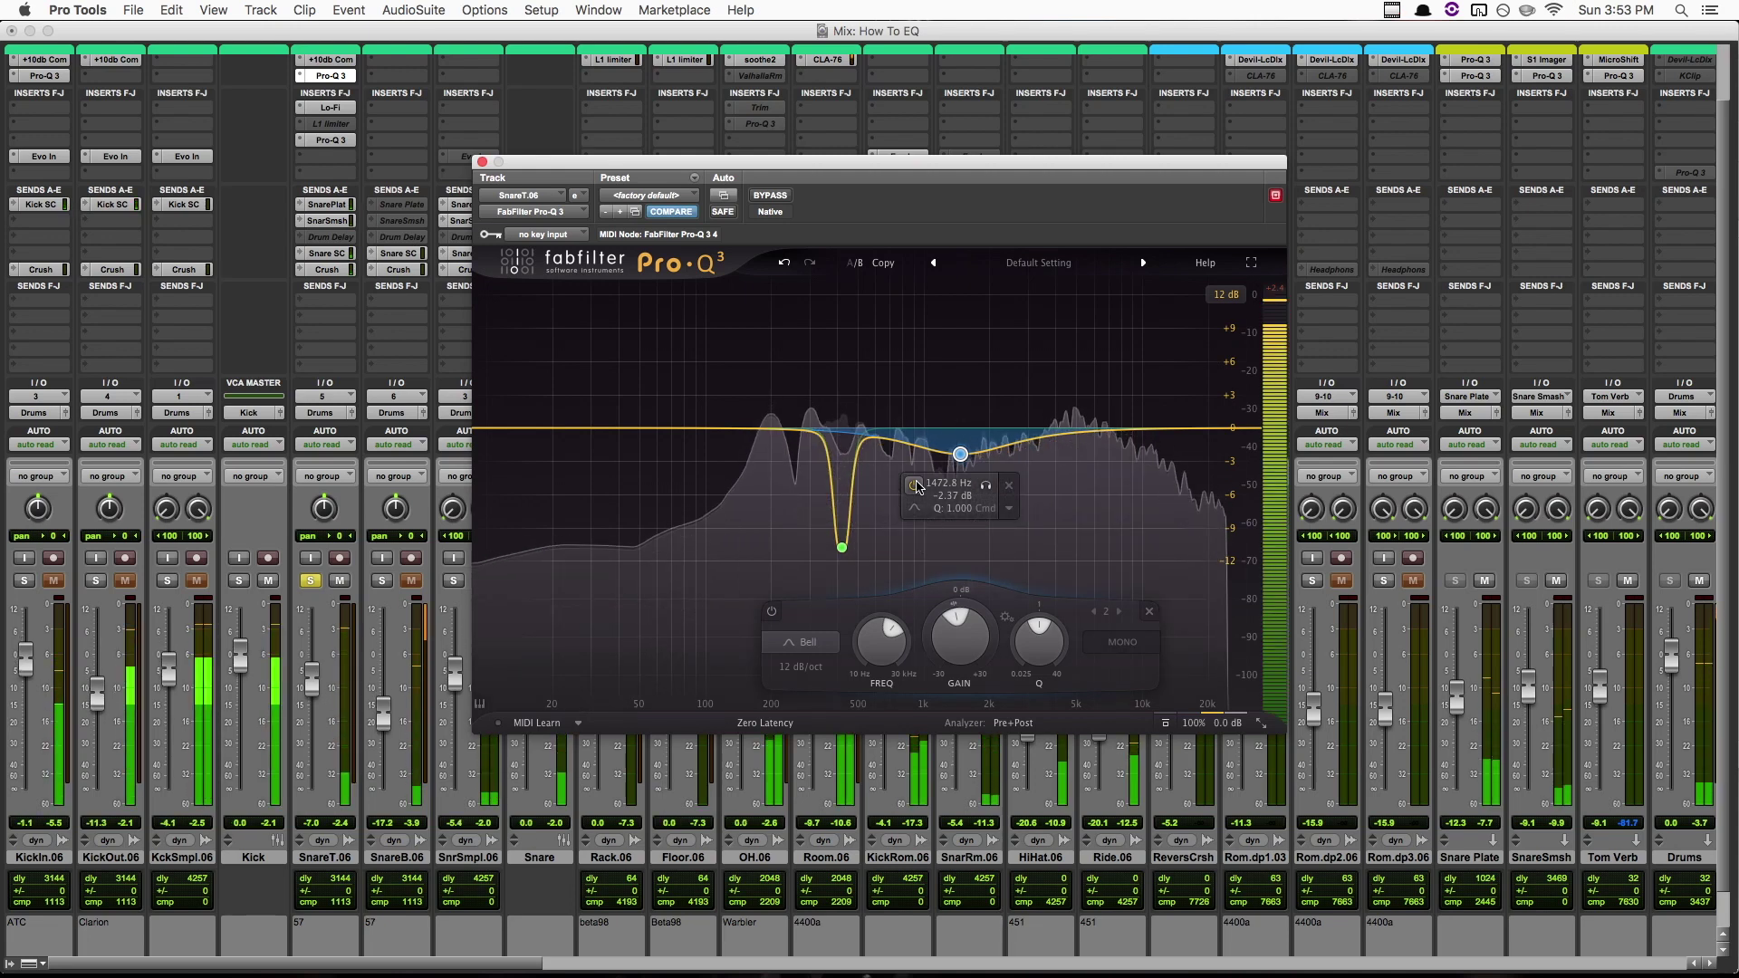
key(space)
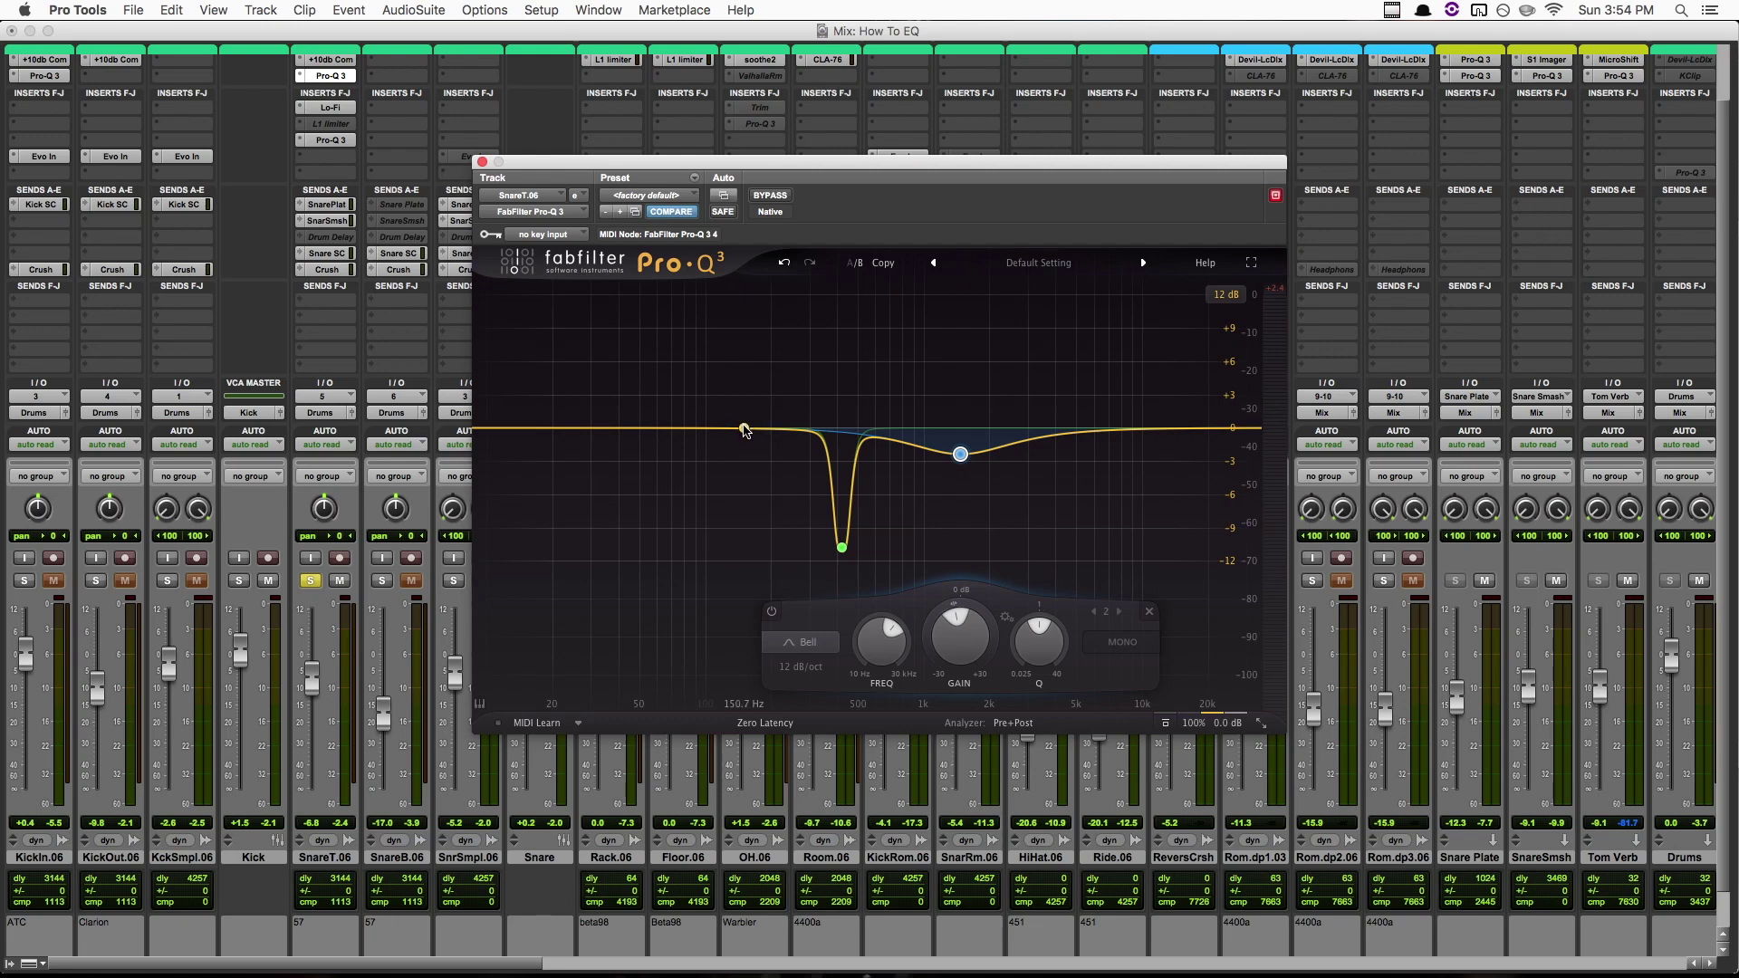
Add a wide bell boost of 7.28 dB at 9043.6 Hz with a Q of 0.751
drag(746, 428, 1134, 348)
scroll(744, 396, up, 2)
key(space)
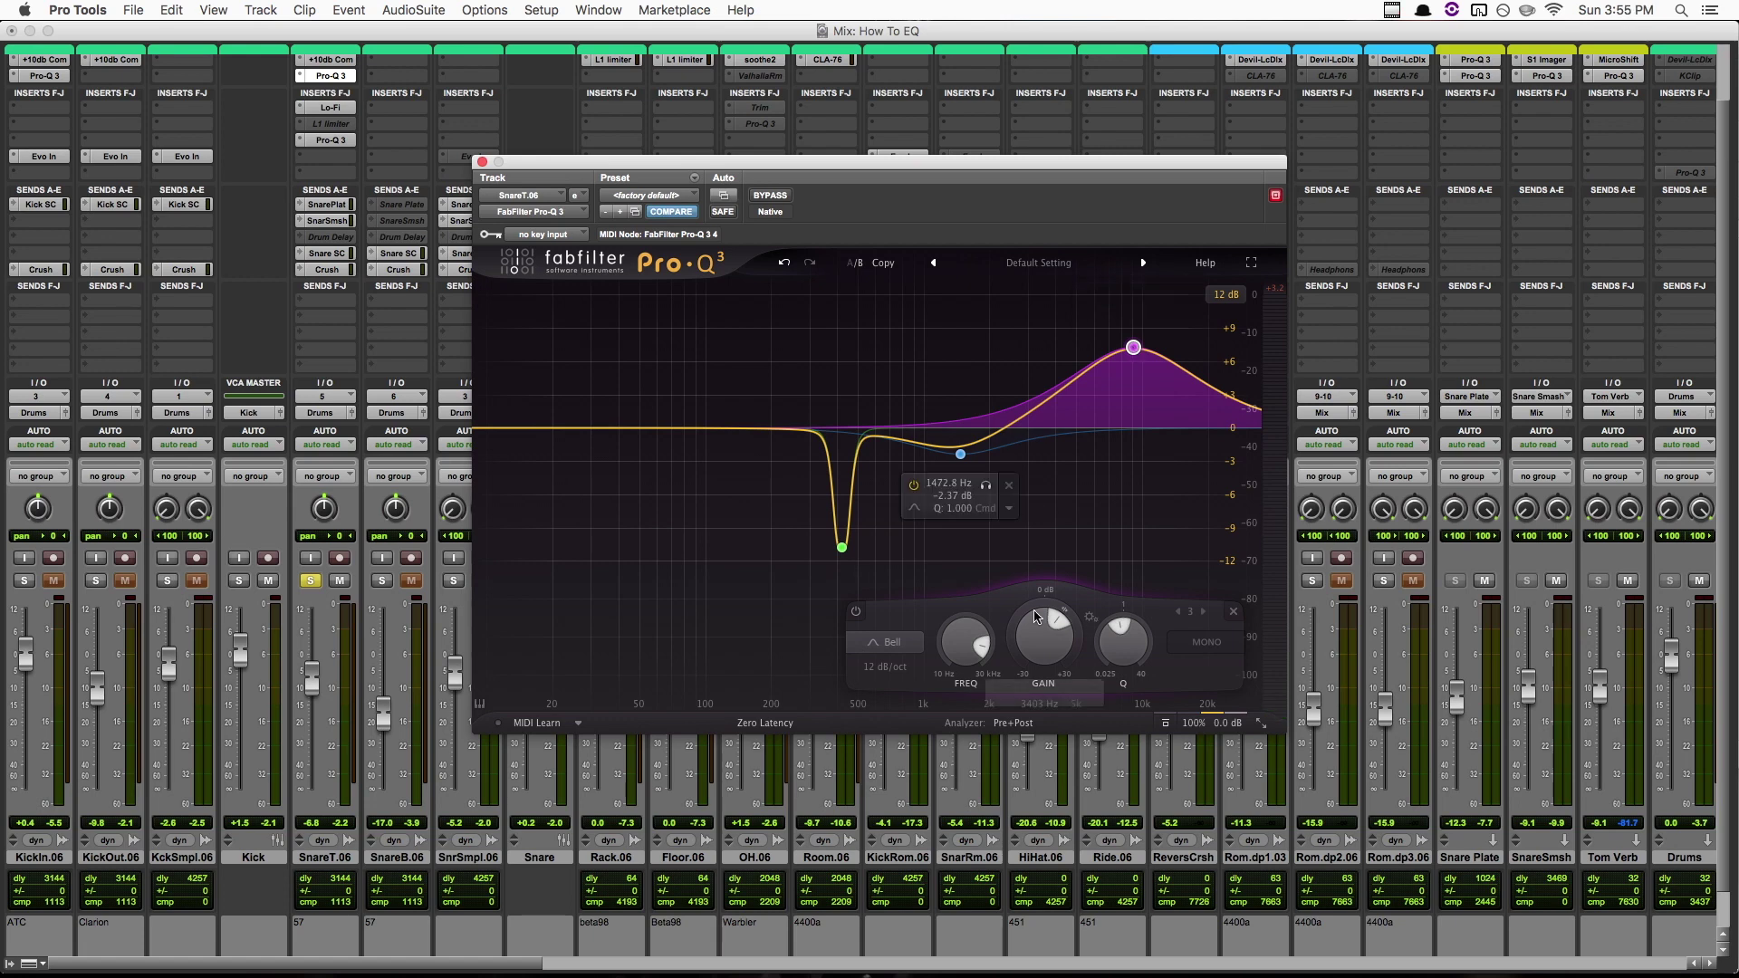
mouse_move(1031, 611)
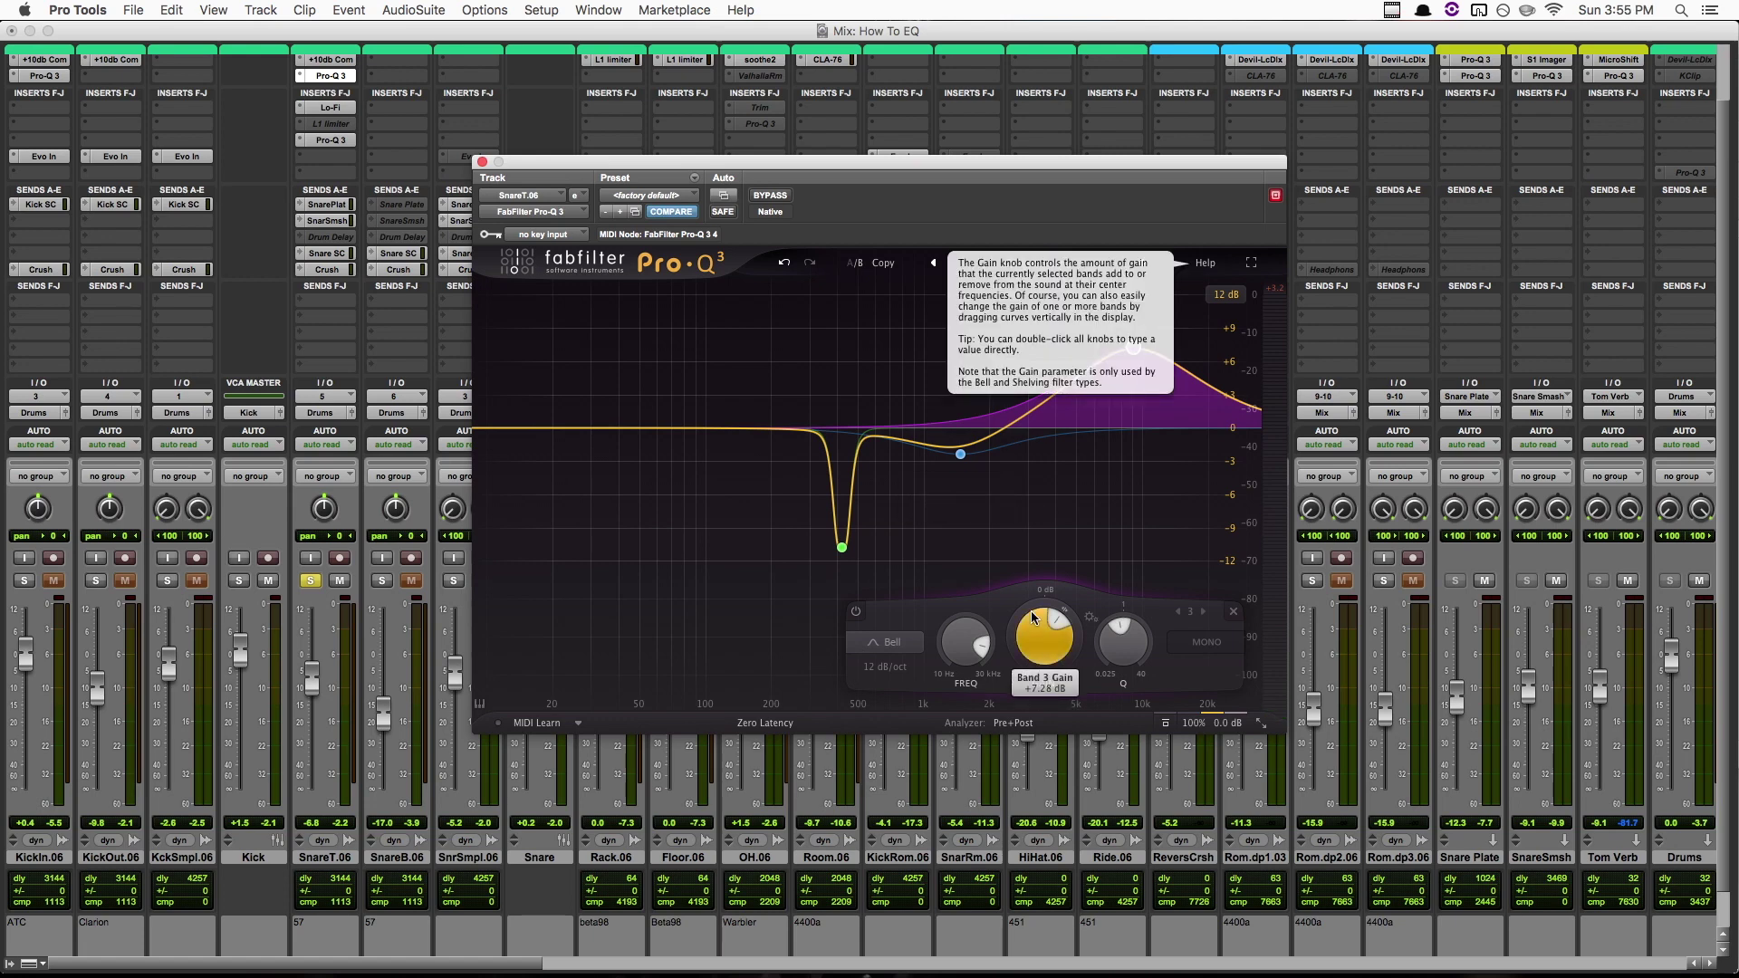
mouse_move(1132, 373)
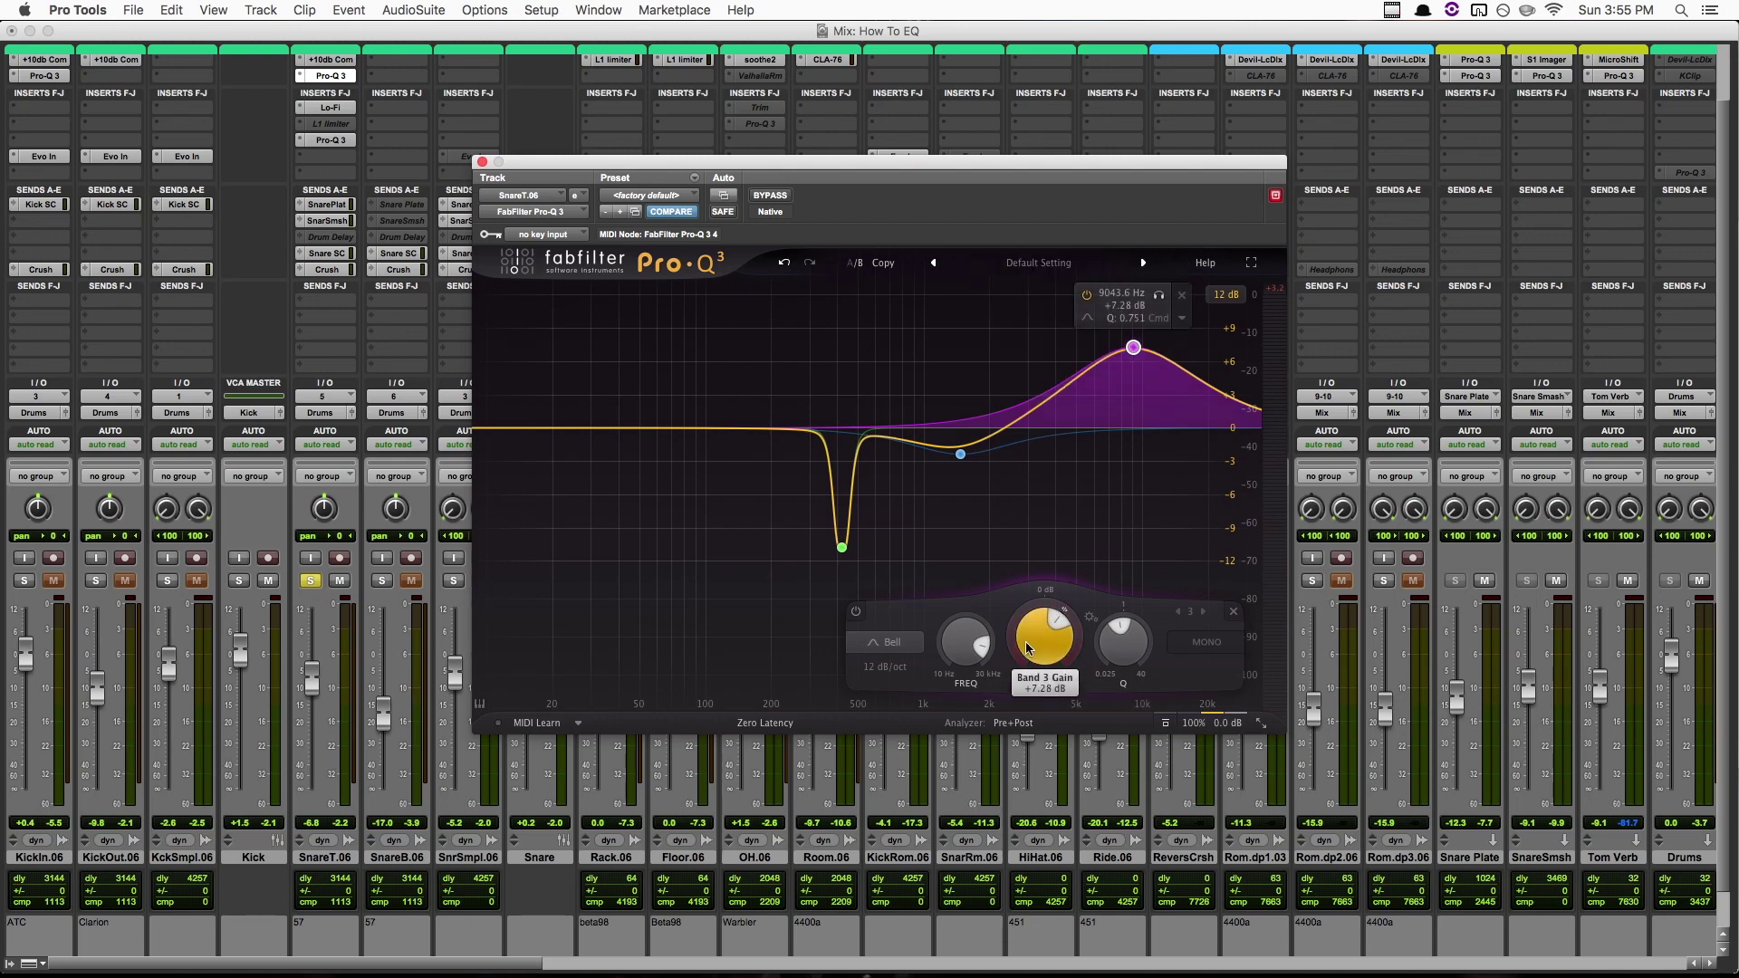
Lower the 9043.6 Hz boost to 3.16 dB, widen its bell during playback, and play the snare again
key(space)
drag(1038, 651, 1048, 693)
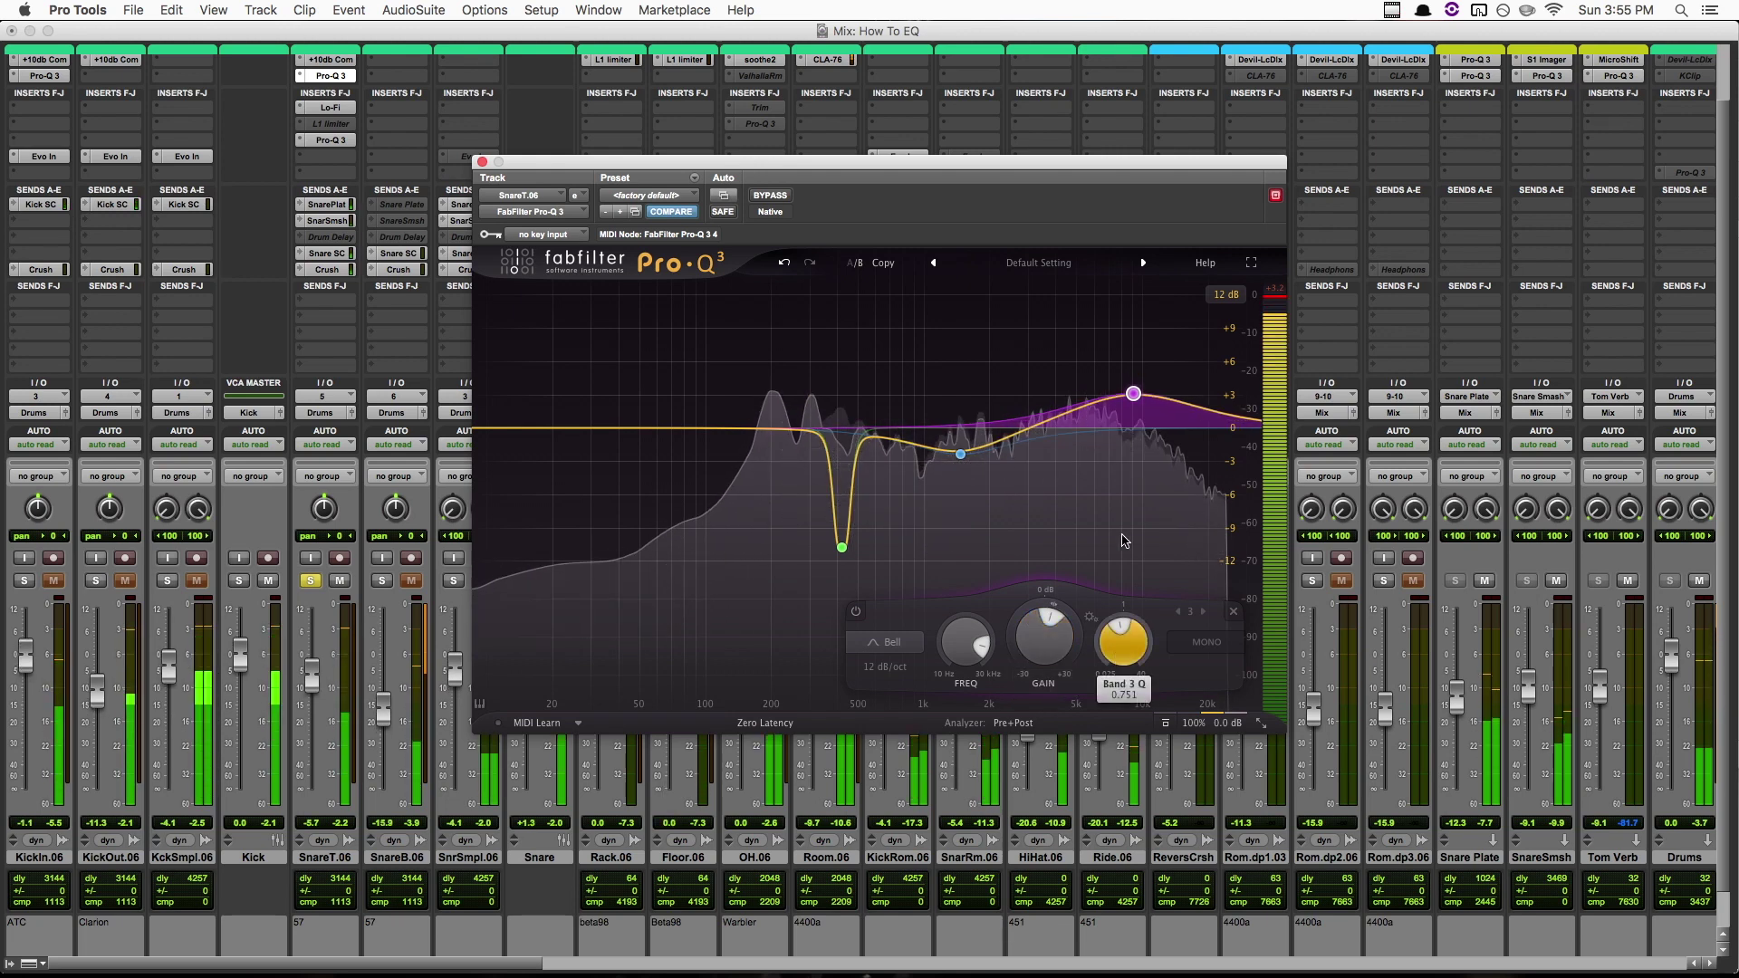
scroll(1137, 426, down, 2)
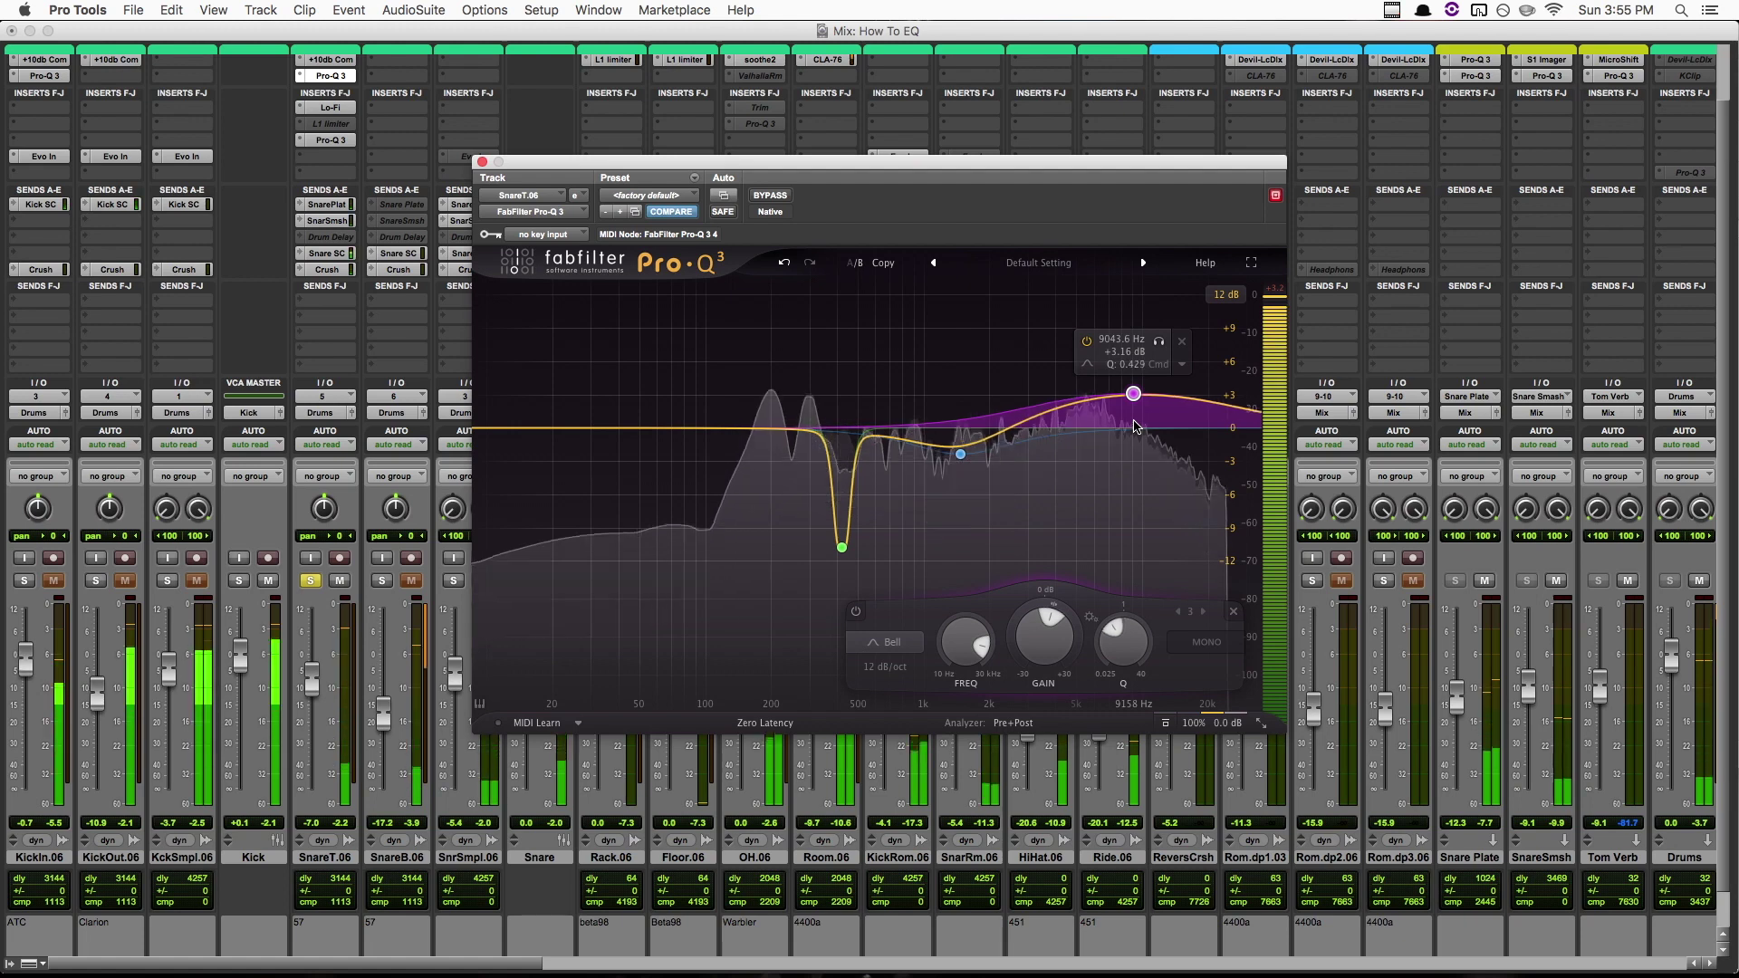
scroll(1137, 427, up, 1)
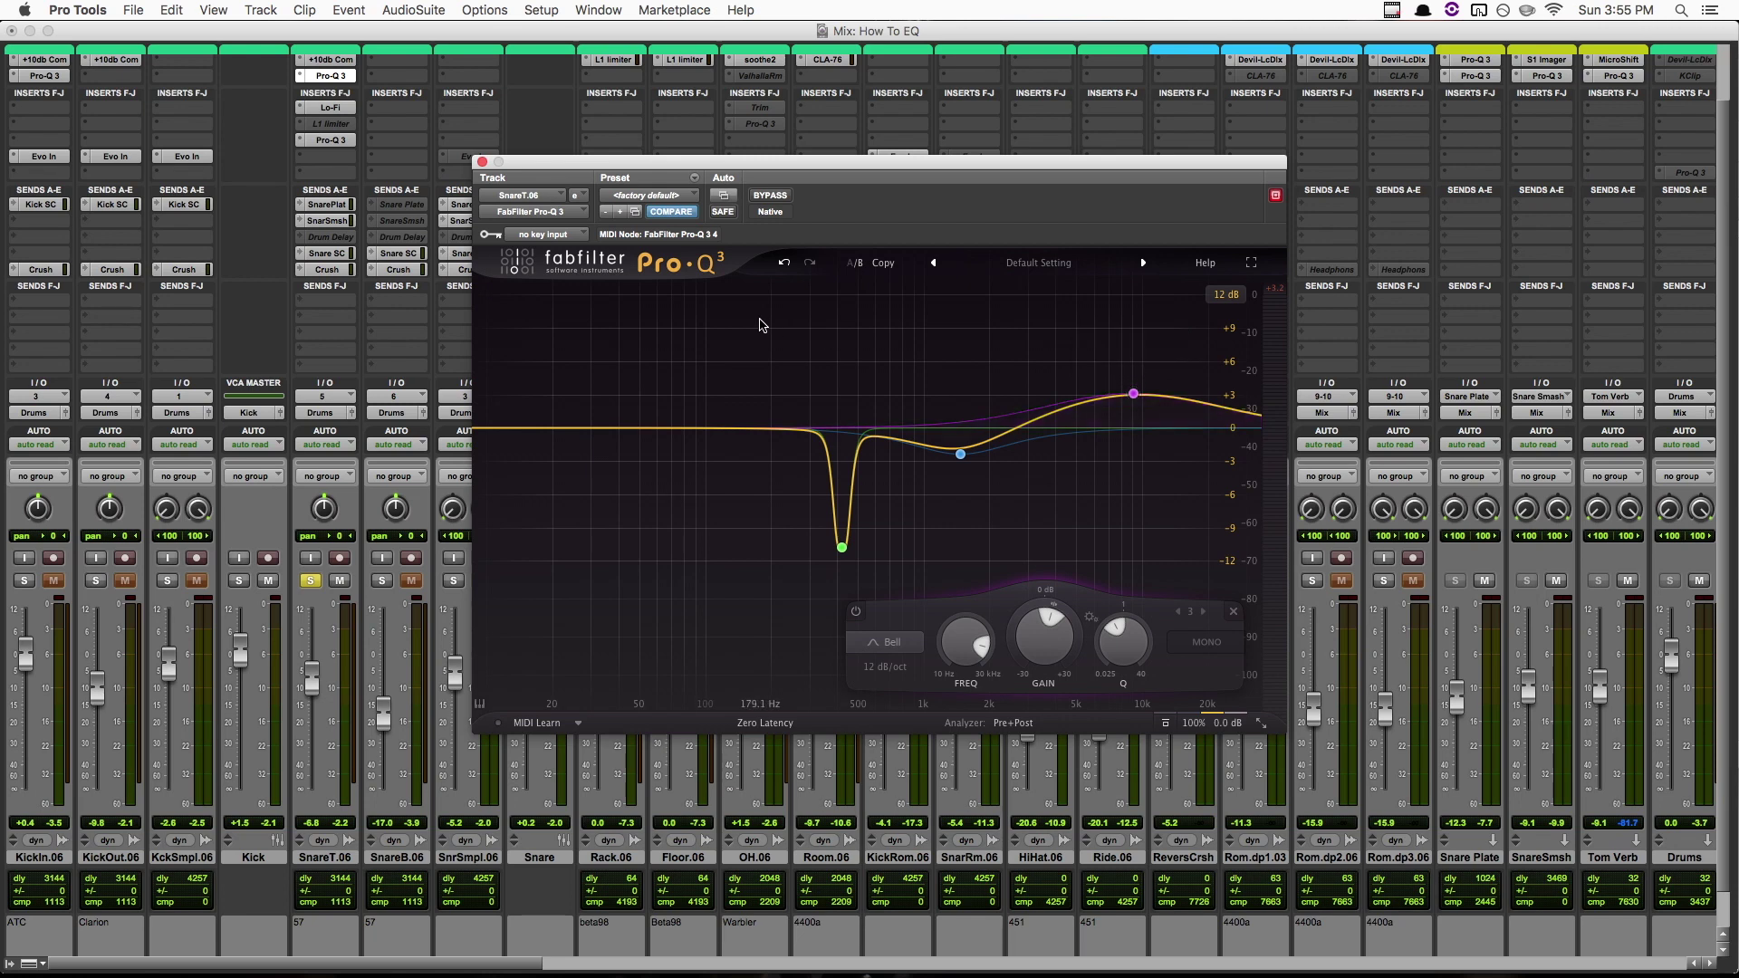
key(space)
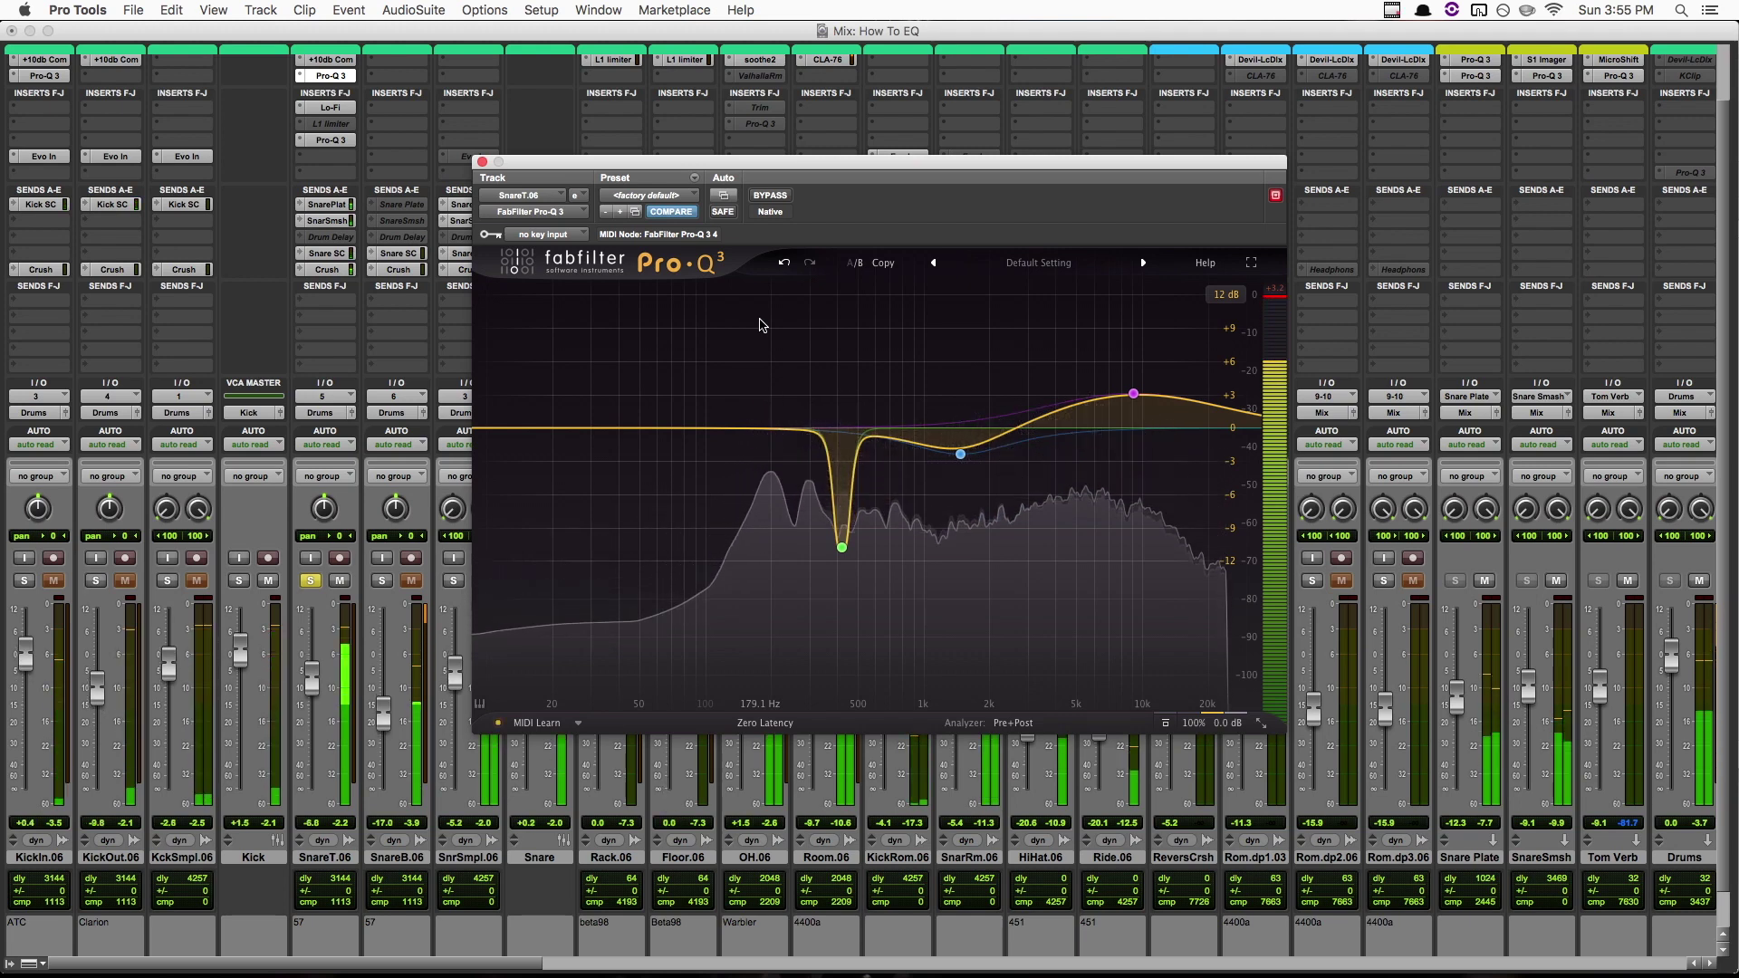
key(space)
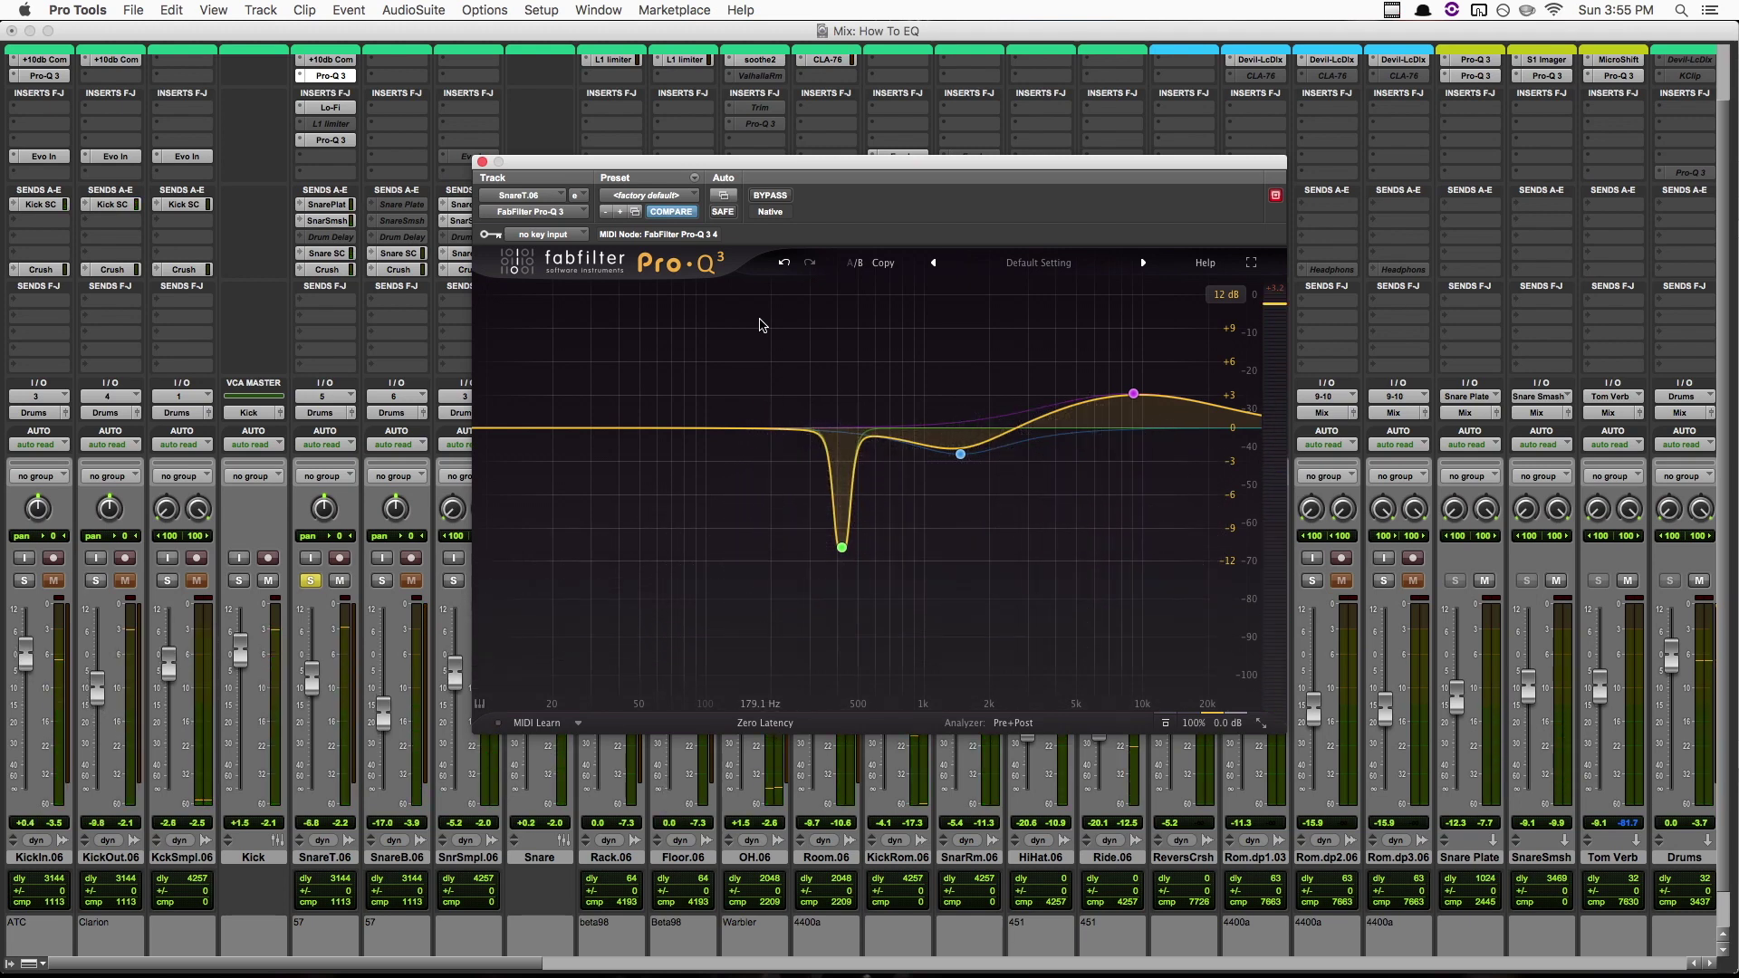